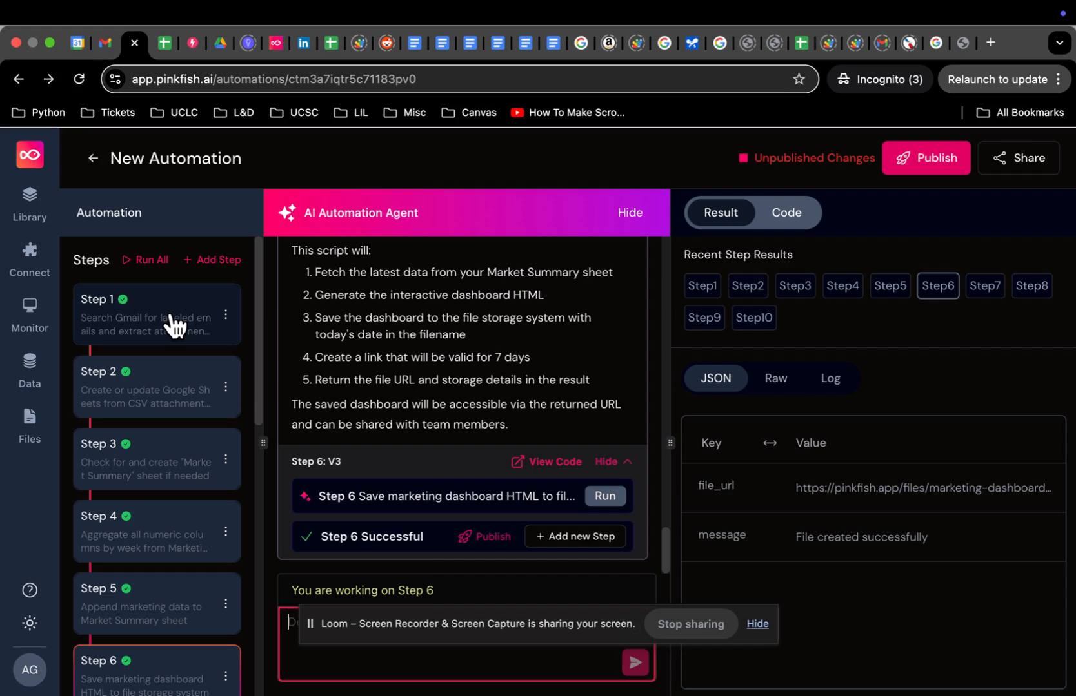
Step: Rerun Step 1 to extract the apps-art-1 email's attachments, then view the sent review email in Gmail
click(162, 326)
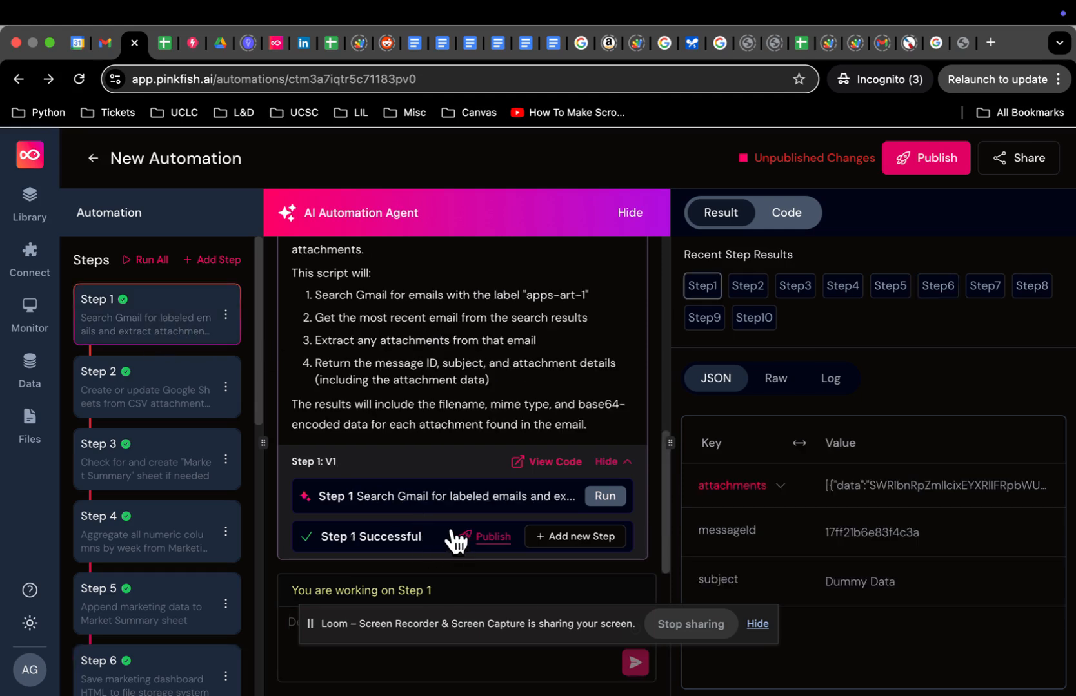
click(606, 497)
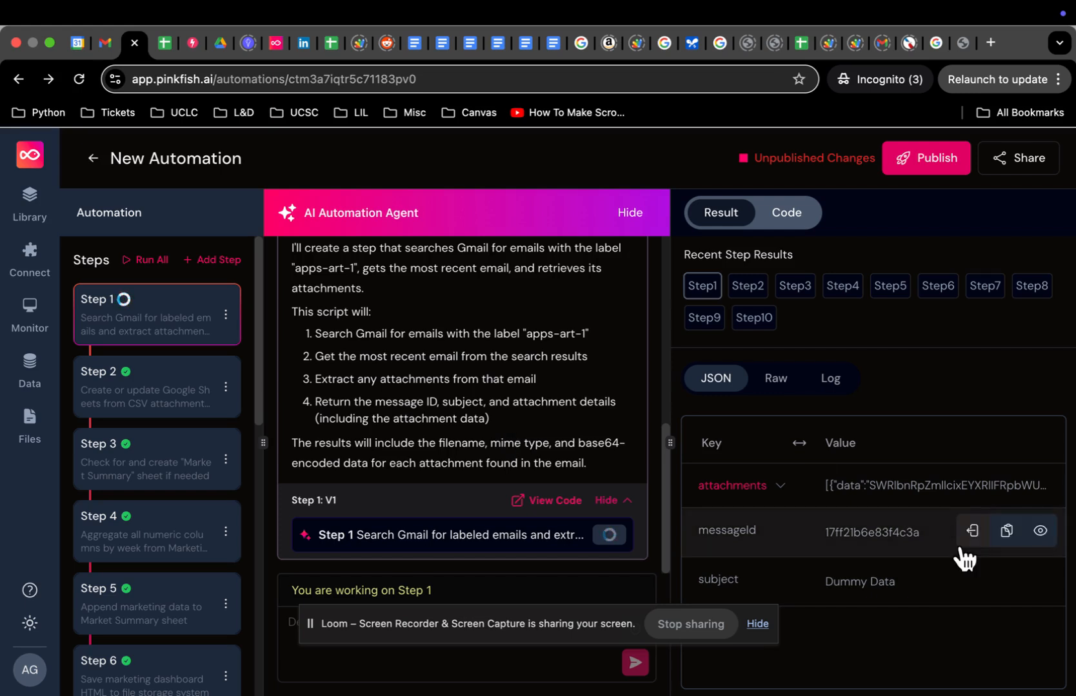
mouse_move(862, 542)
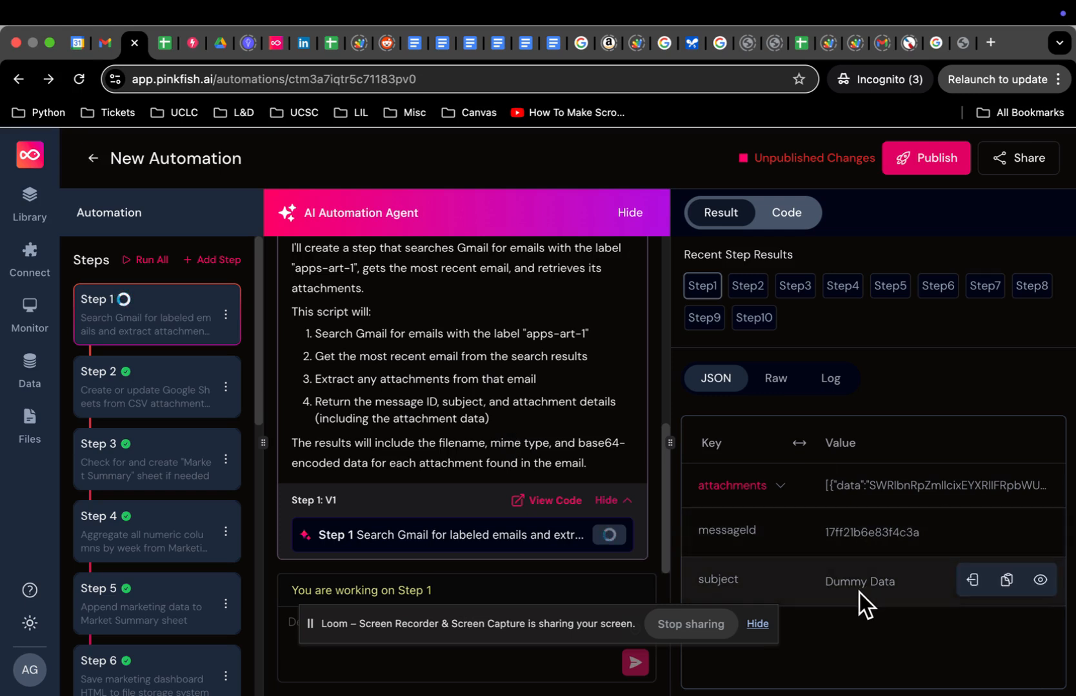
mouse_move(892, 694)
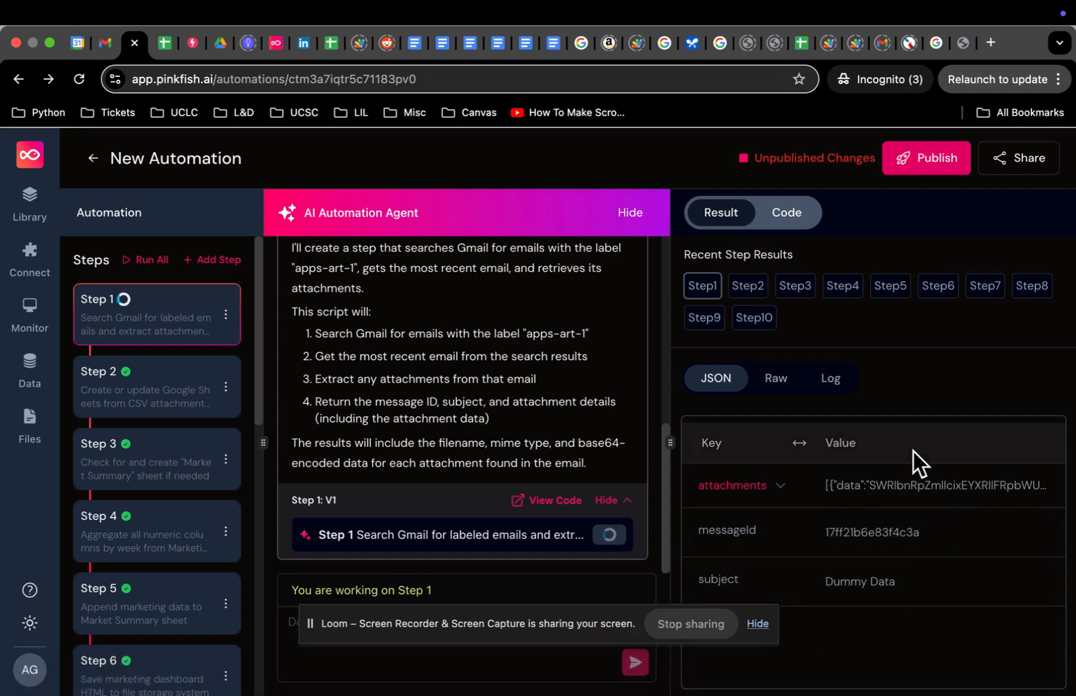
mouse_move(901, 480)
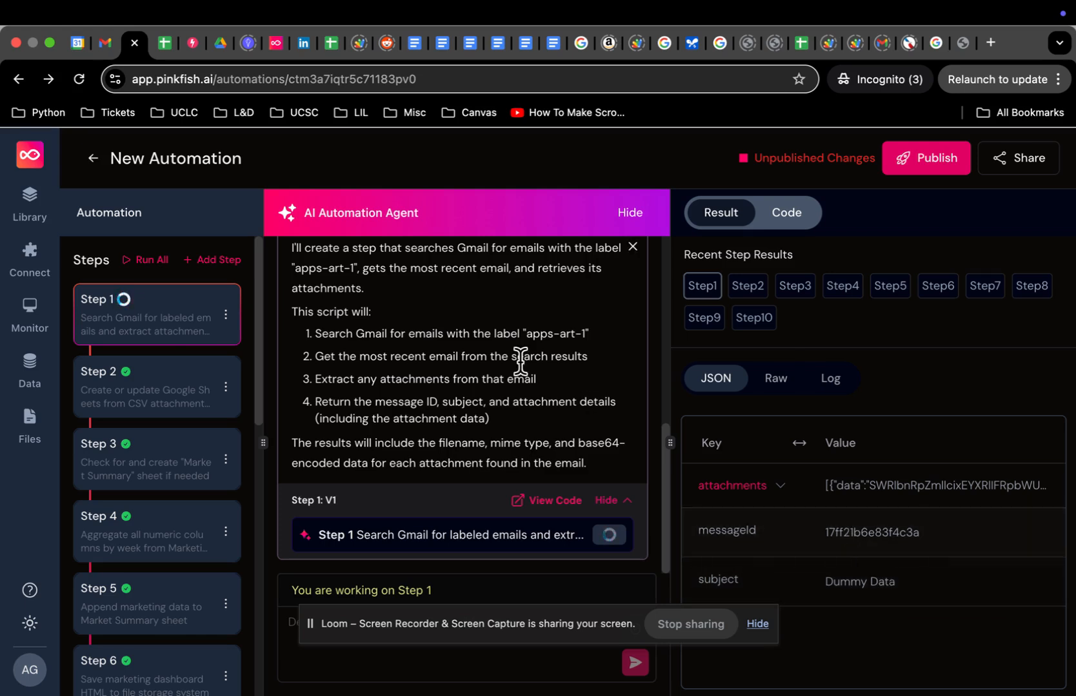
click(106, 43)
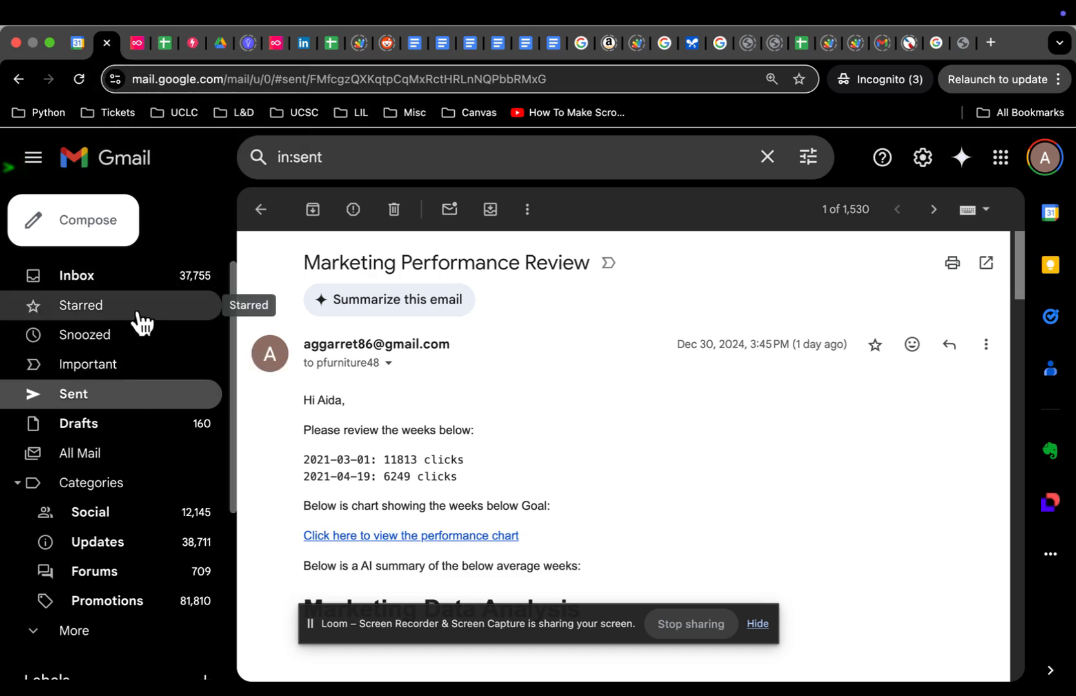
scroll(120, 492, down, 5)
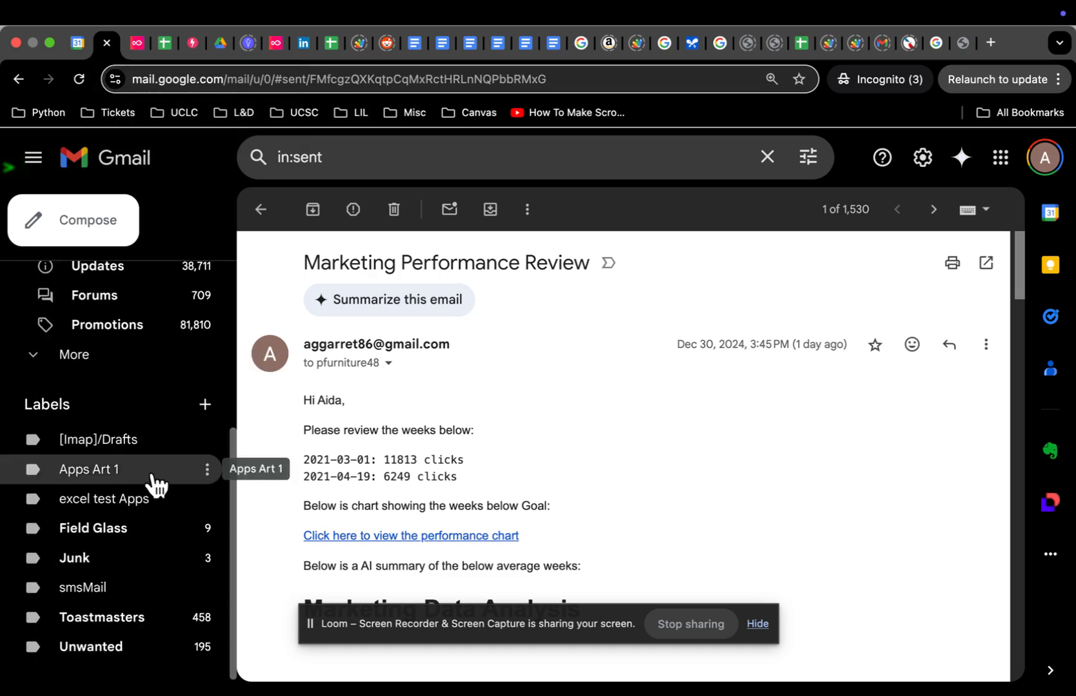
click(154, 474)
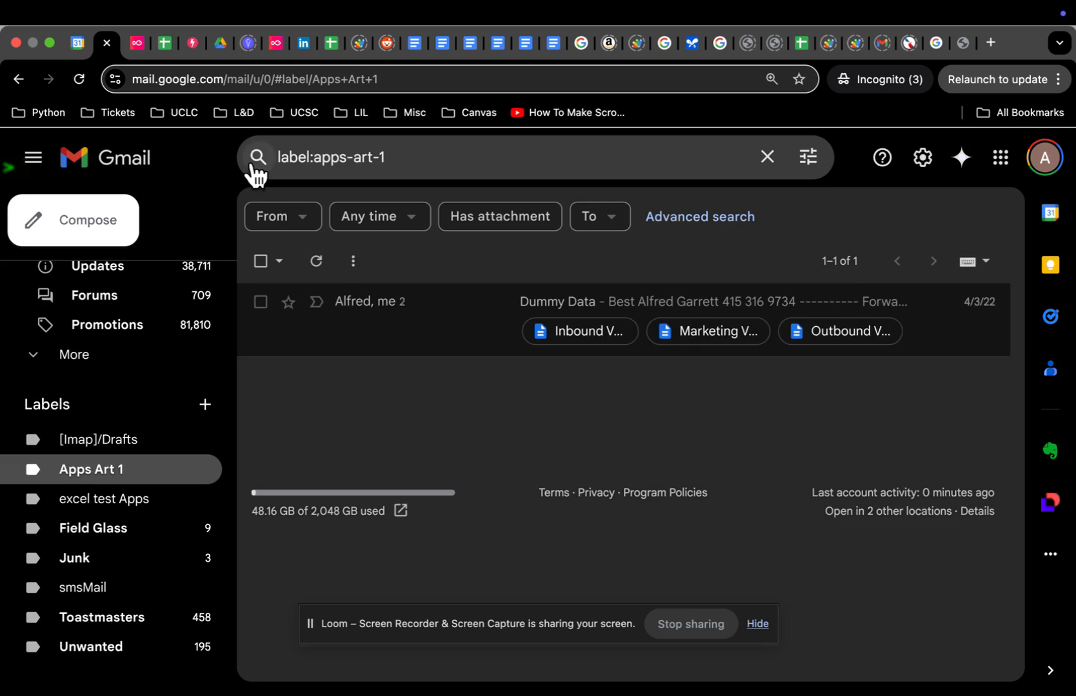
click(136, 43)
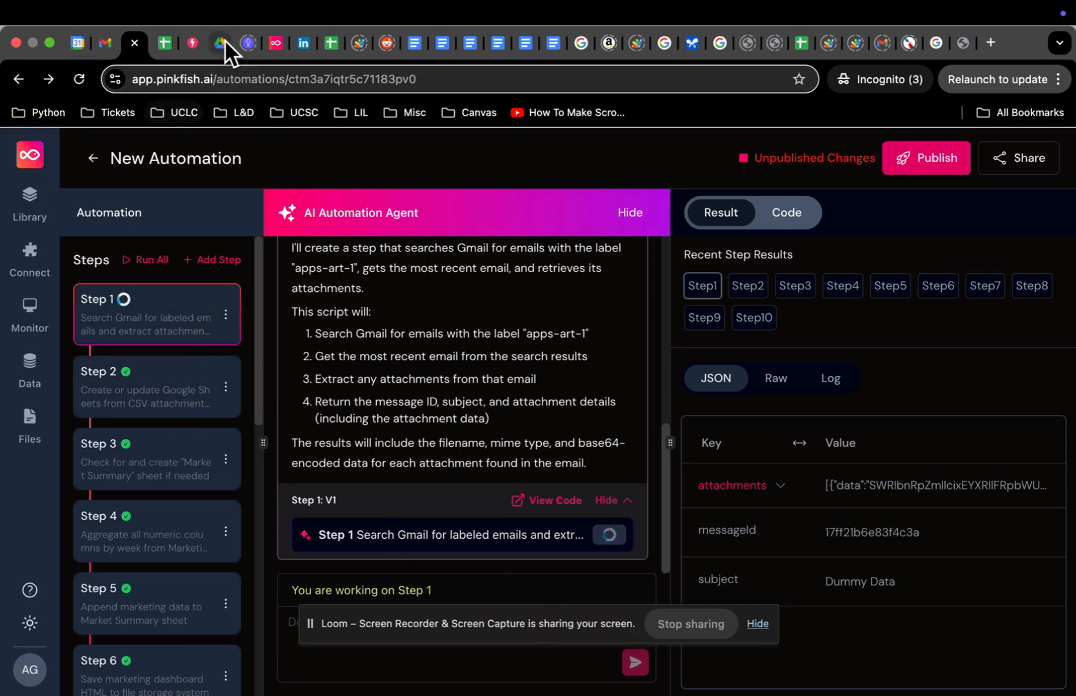
Step: Open the PinkfishAI Example spreadsheet, look over the vendor sheets, and delete the Inbound Vendor sheet
click(165, 43)
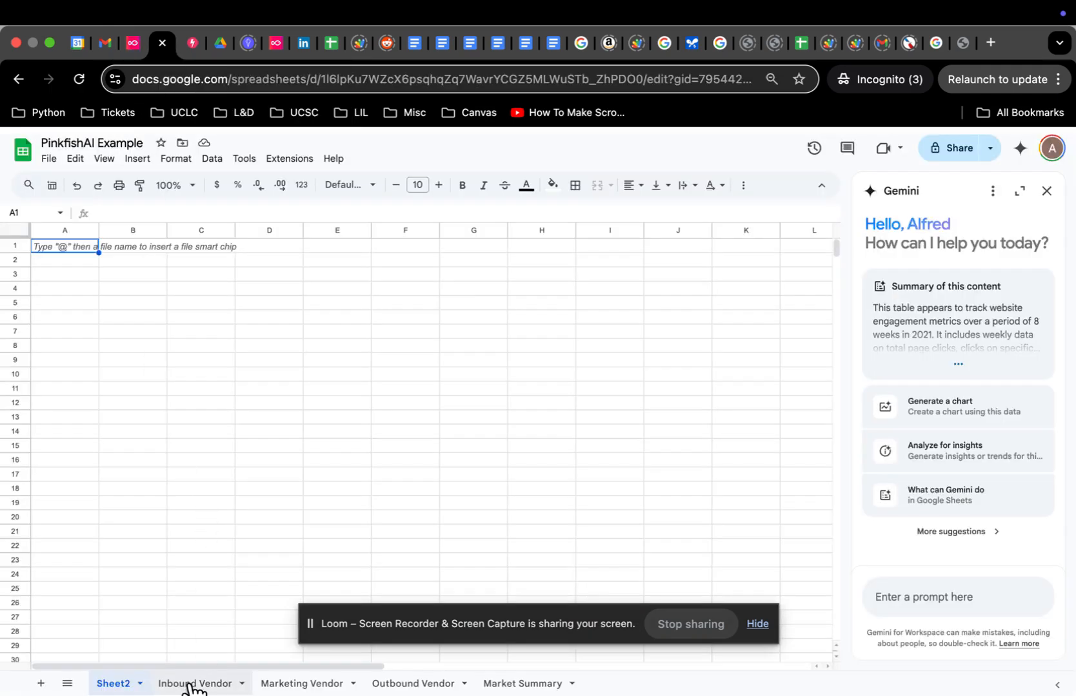
click(192, 686)
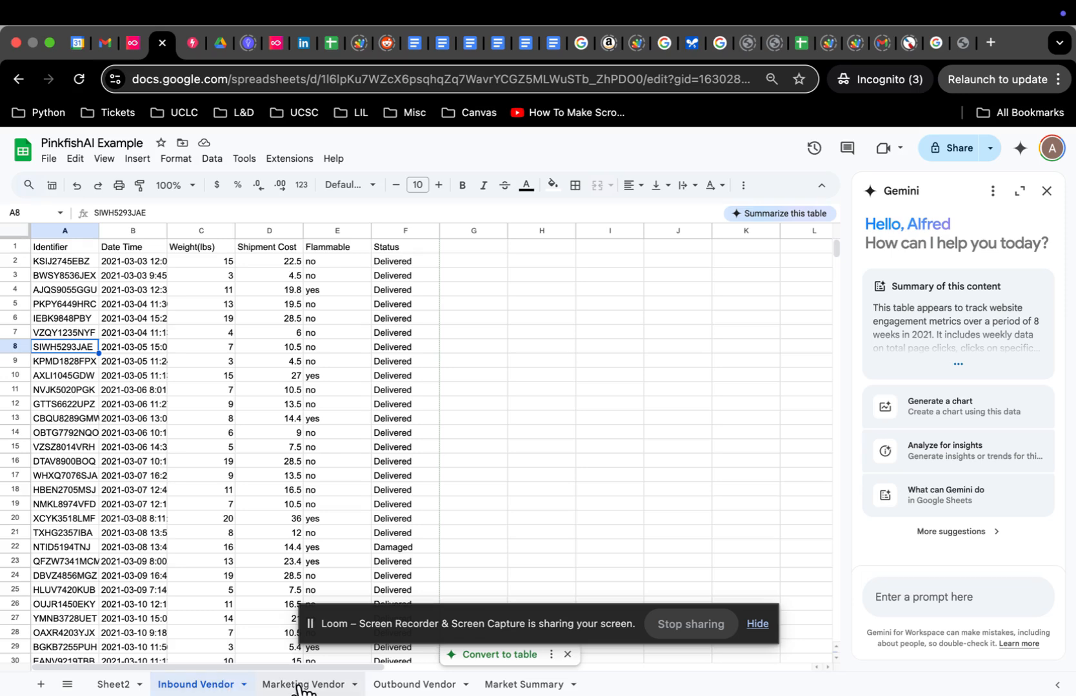
click(332, 685)
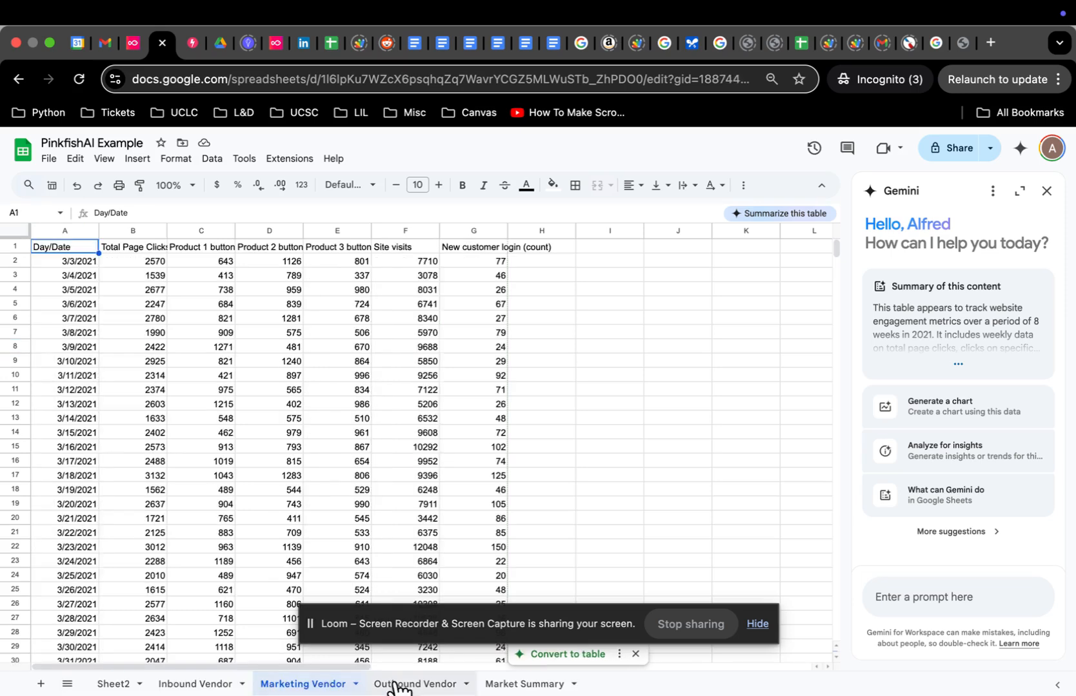
click(400, 685)
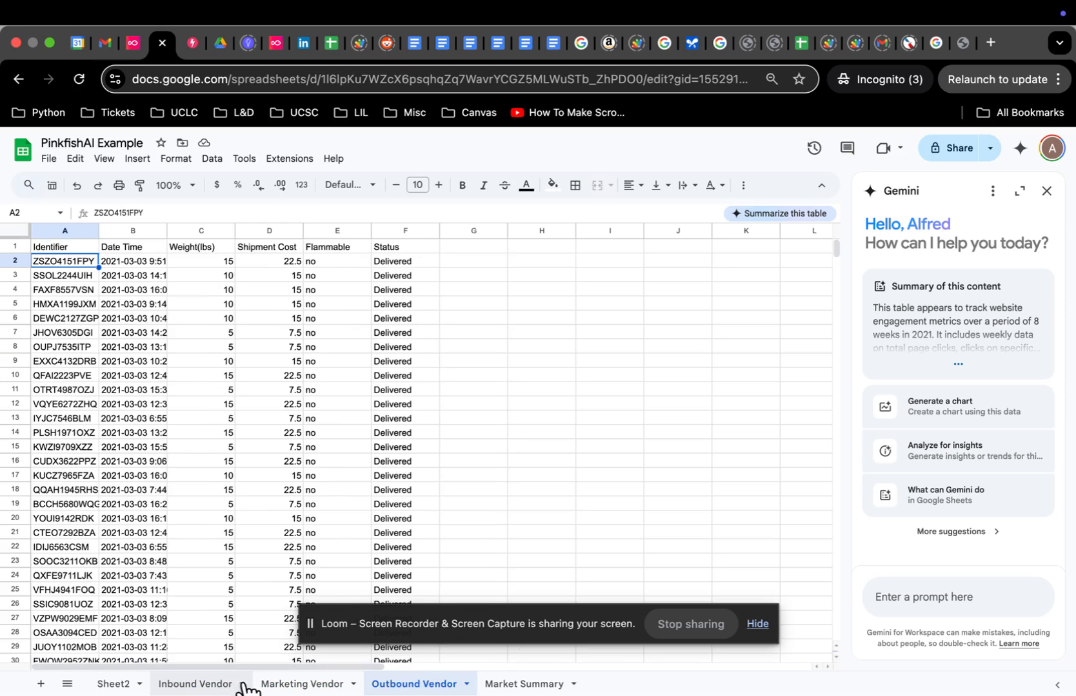
click(243, 687)
click(244, 687)
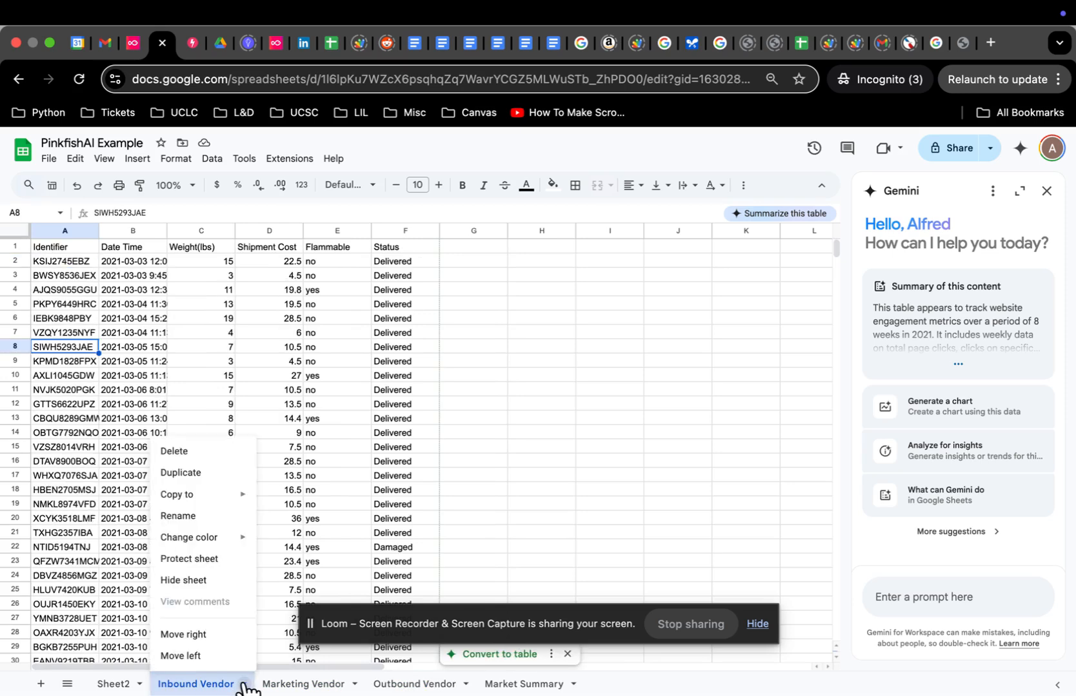
mouse_move(210, 490)
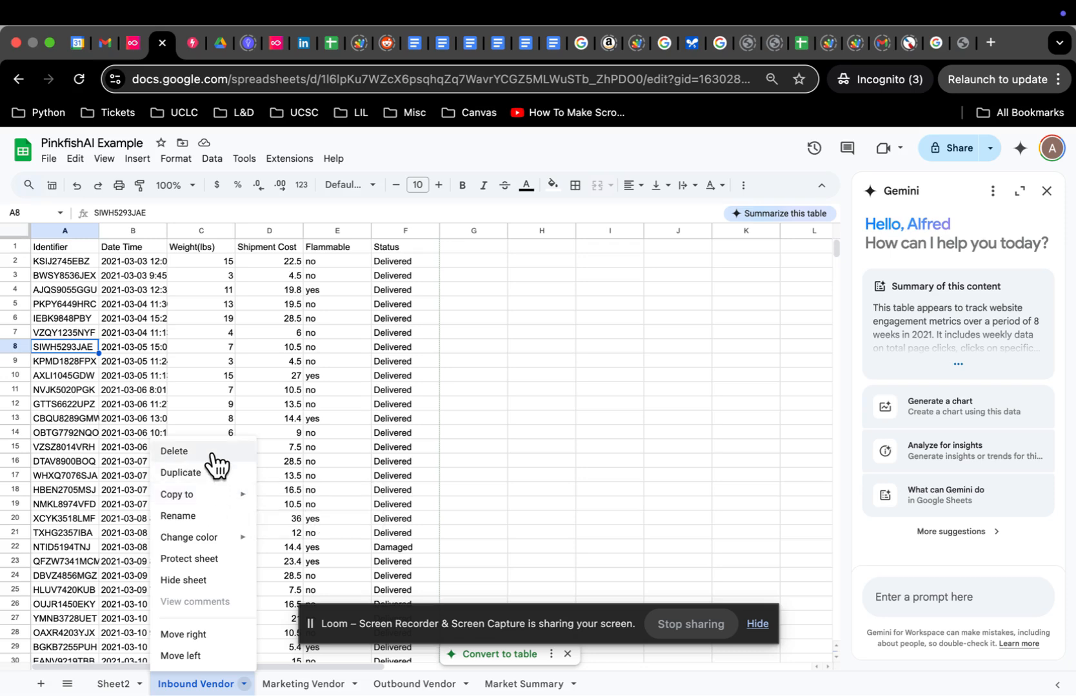
click(213, 453)
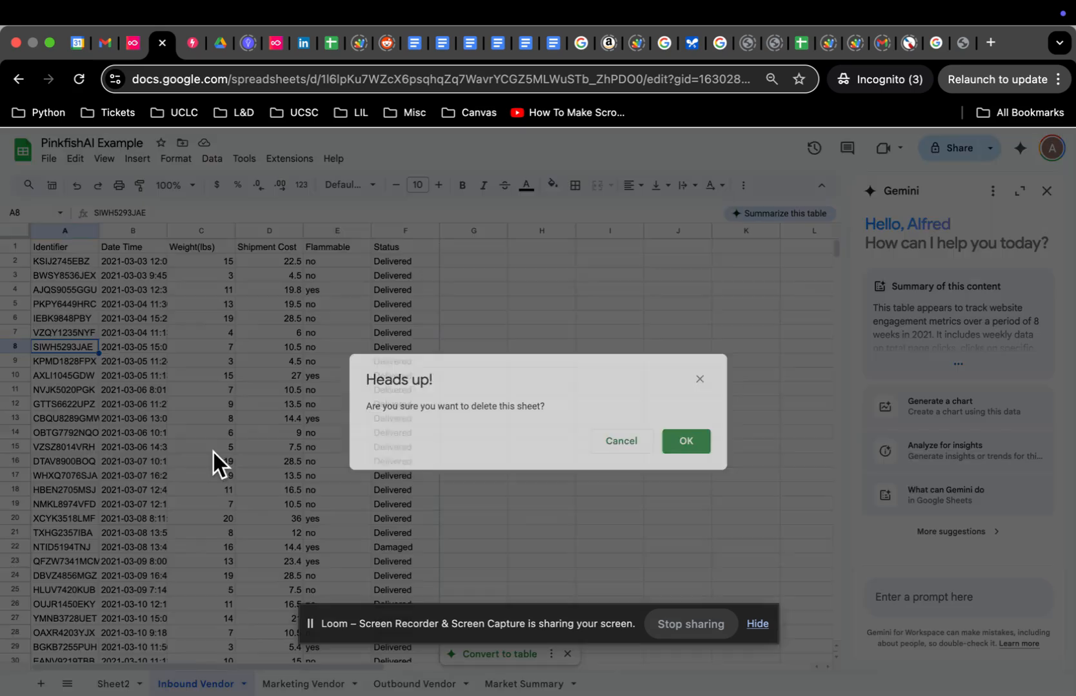
click(690, 445)
Step: Delete the Marketing Vendor and Outbound Vendor sheets
click(245, 685)
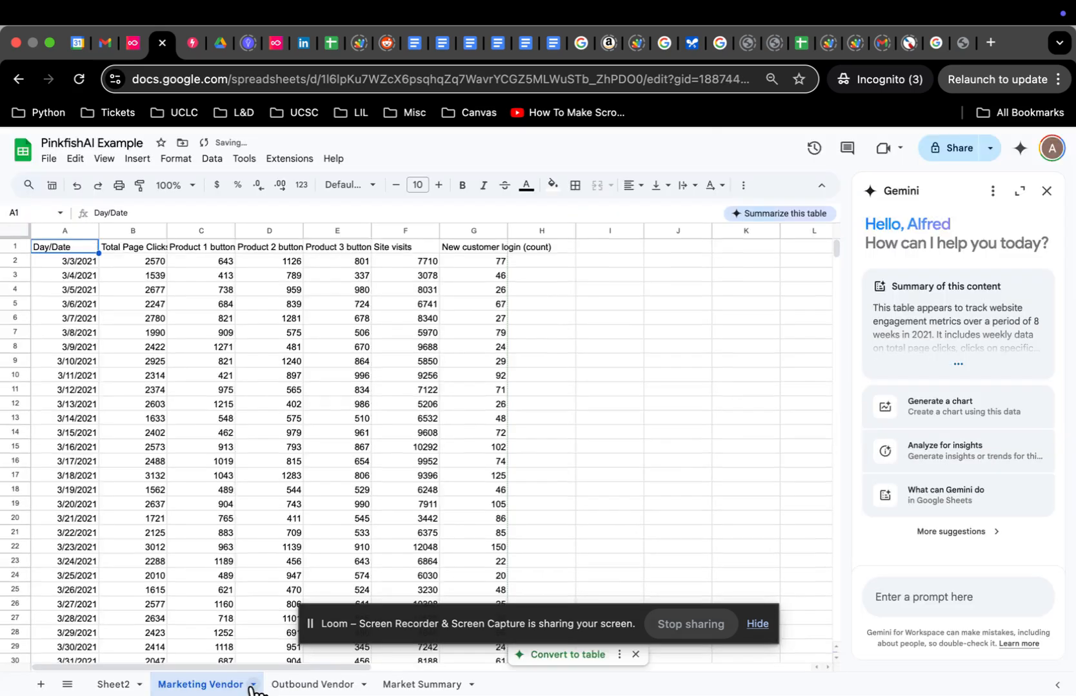
click(253, 684)
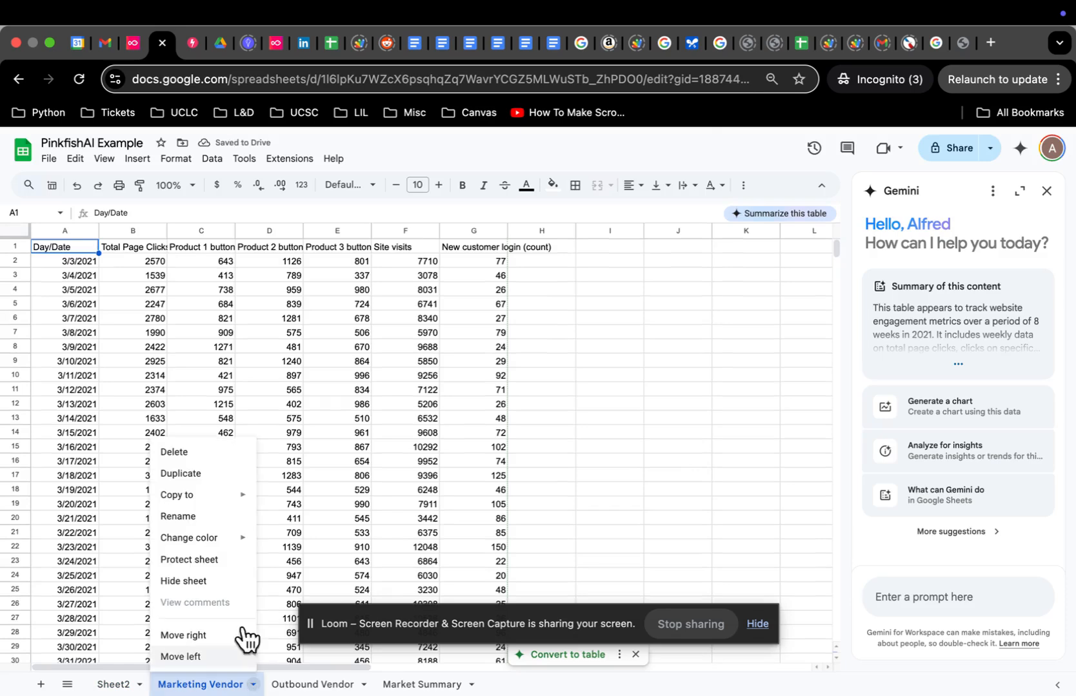
click(230, 449)
click(697, 445)
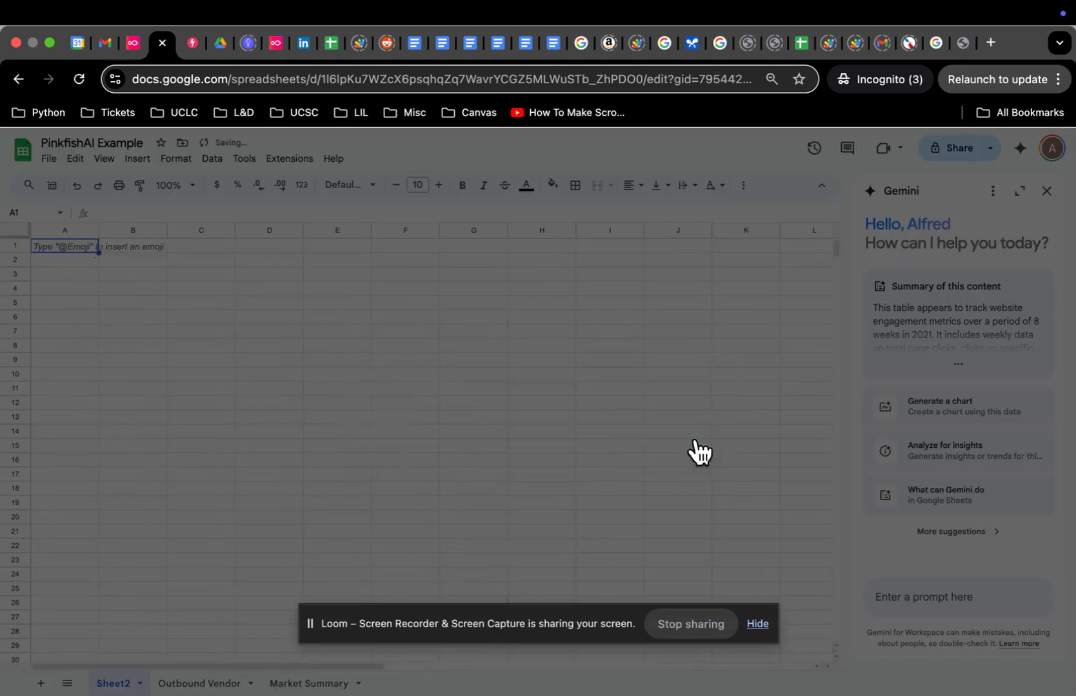
click(246, 686)
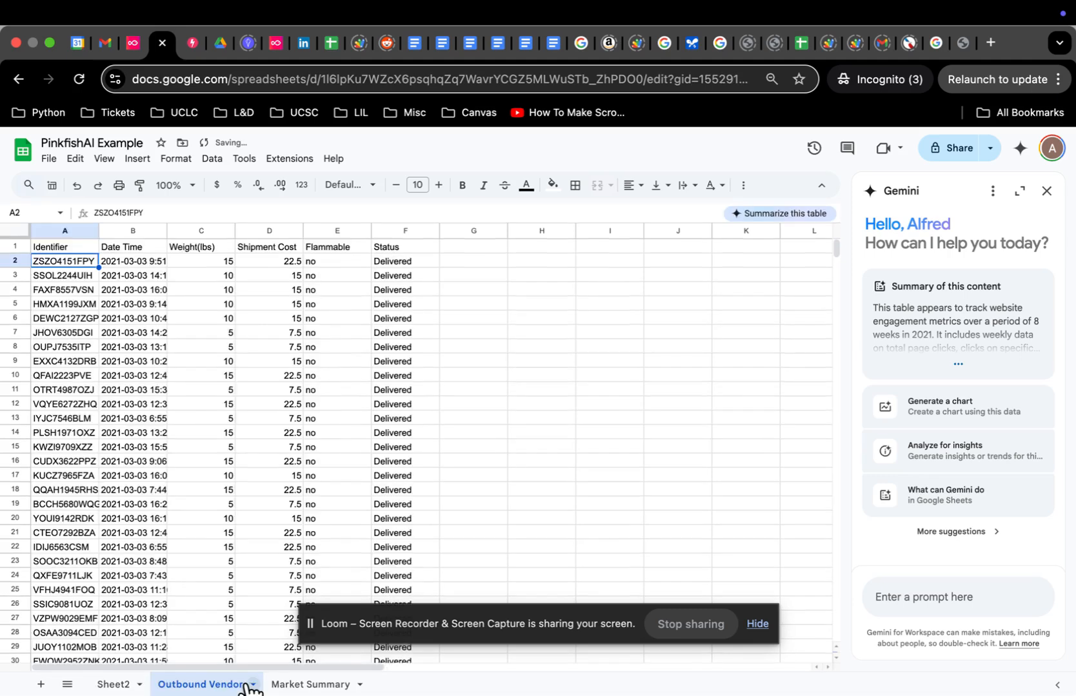
click(251, 685)
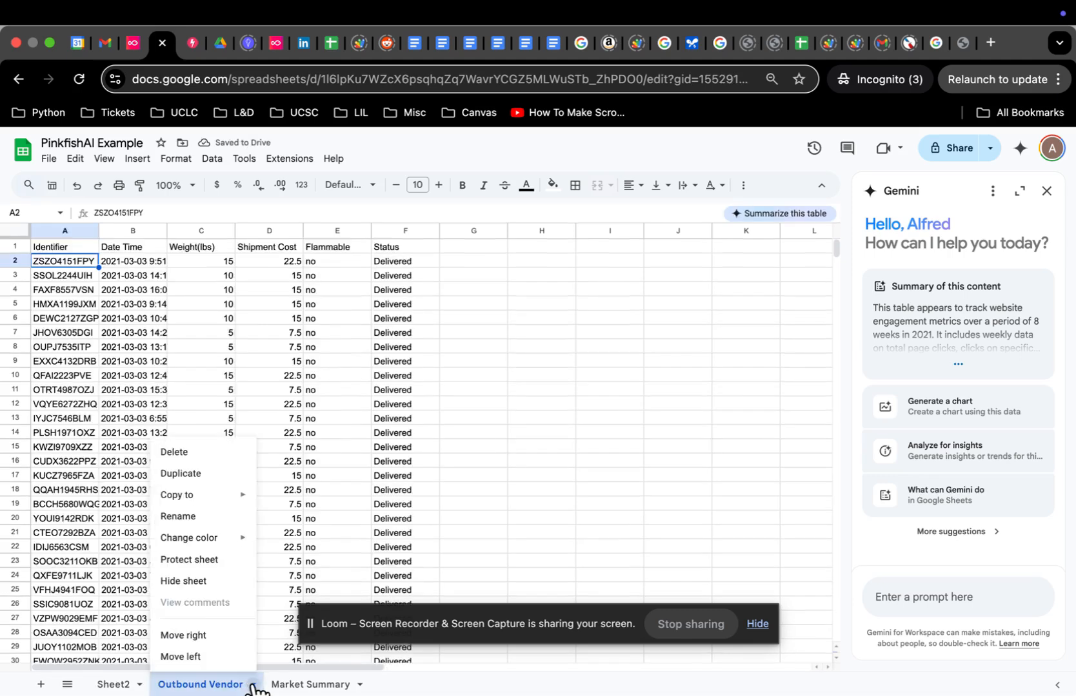
click(214, 451)
click(697, 444)
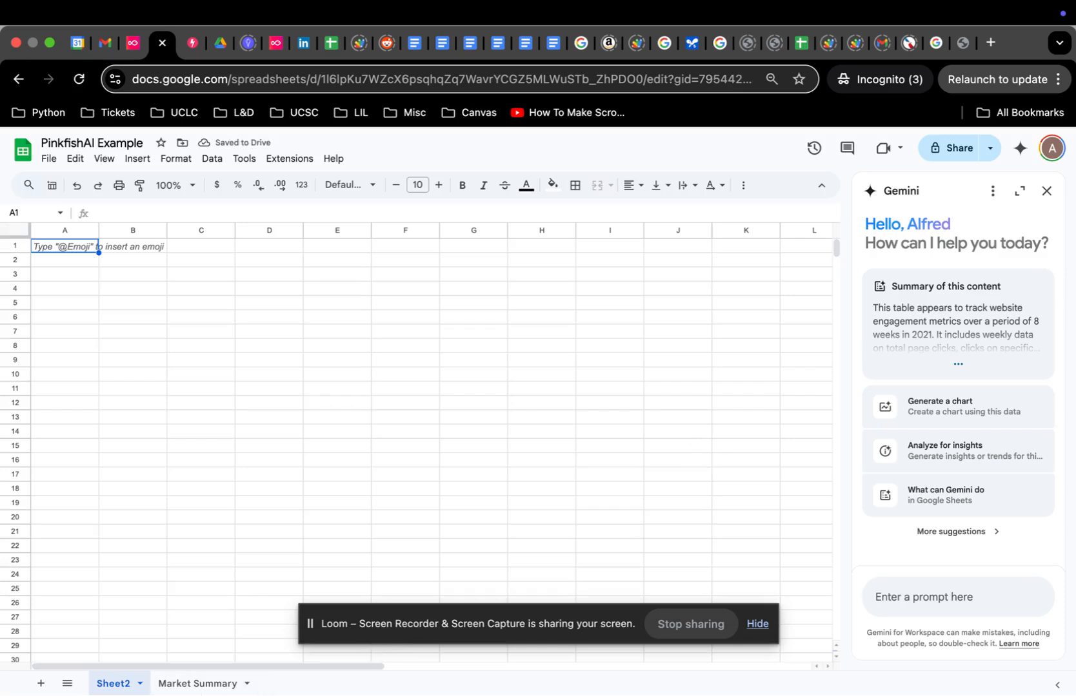
Step: Delete the Market Summary sheet, leaving only Sheet2, and return to Pinkfish
click(205, 686)
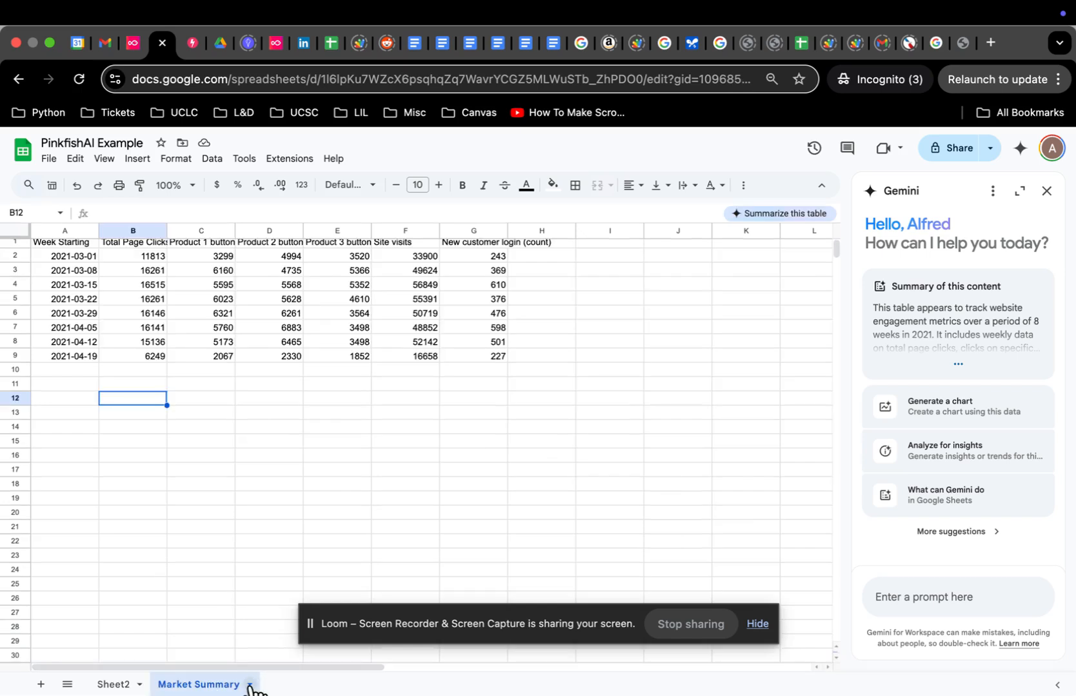
click(249, 685)
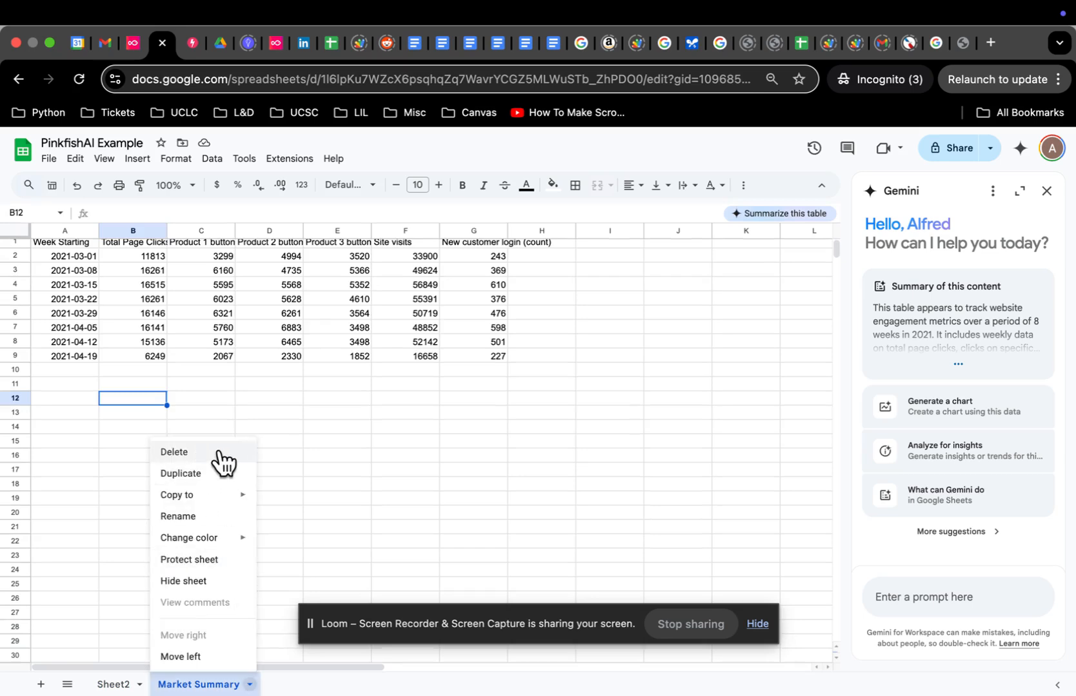
click(174, 453)
click(684, 443)
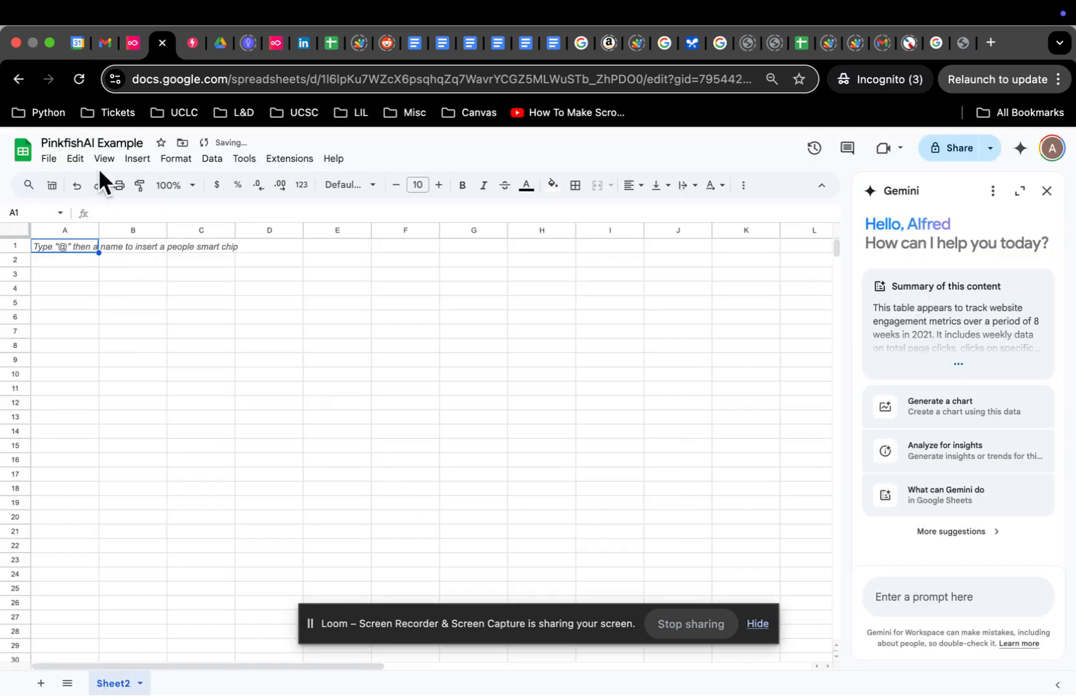
click(277, 43)
Step: Rerun Step 2 in the New Automation editor so the three vendor sheets are created again
click(189, 42)
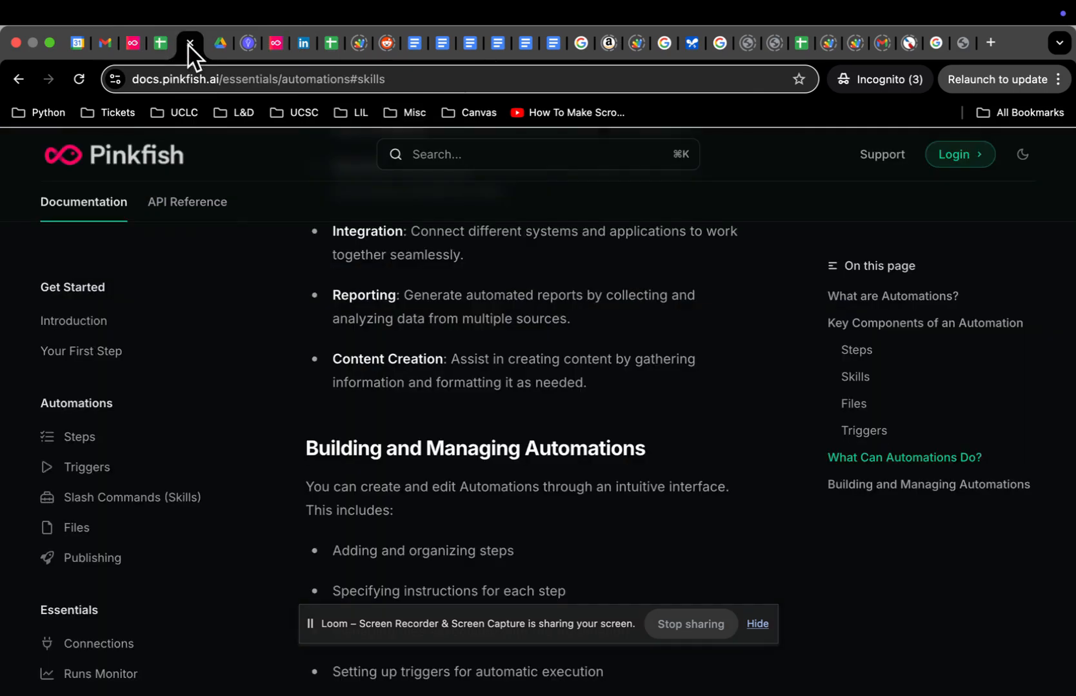
click(133, 42)
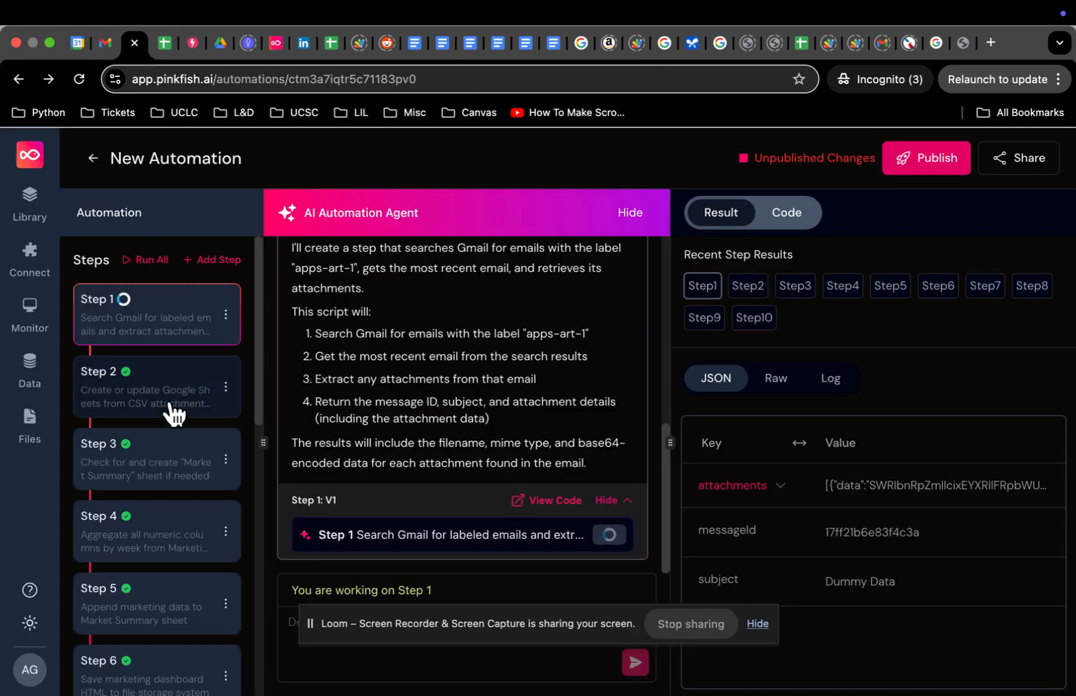
click(189, 396)
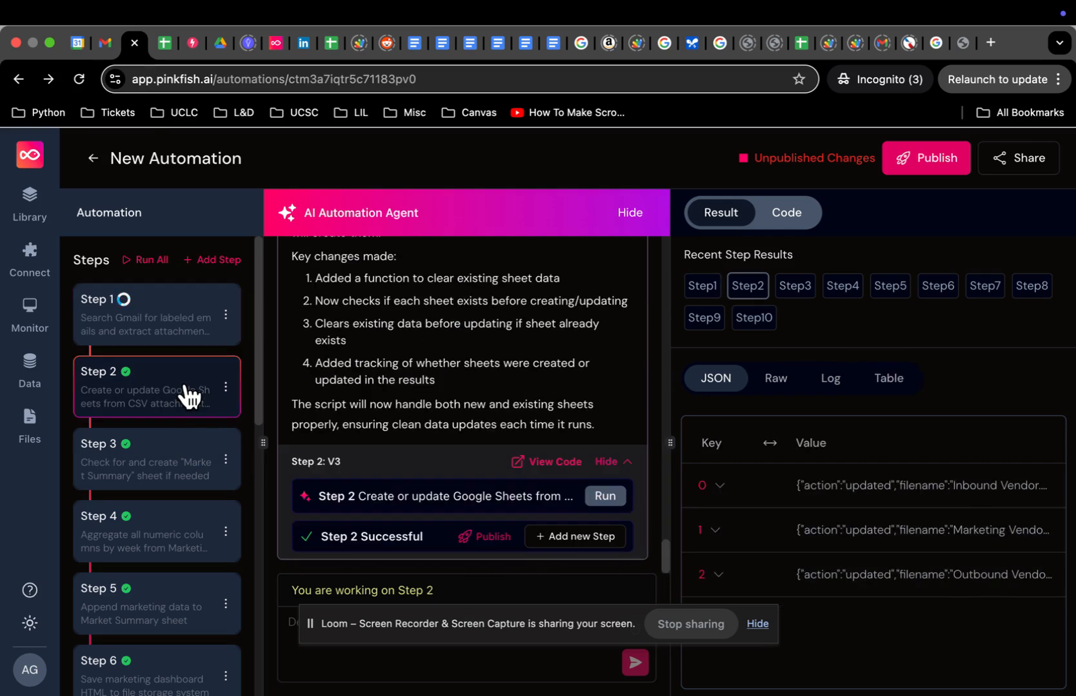
click(606, 496)
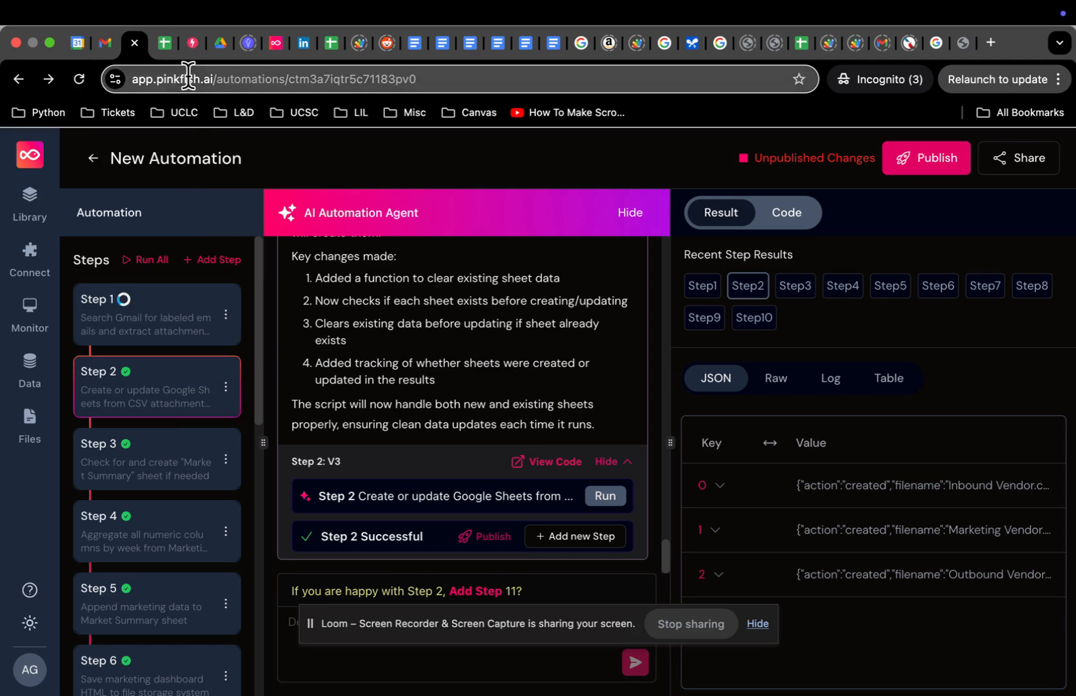
click(164, 43)
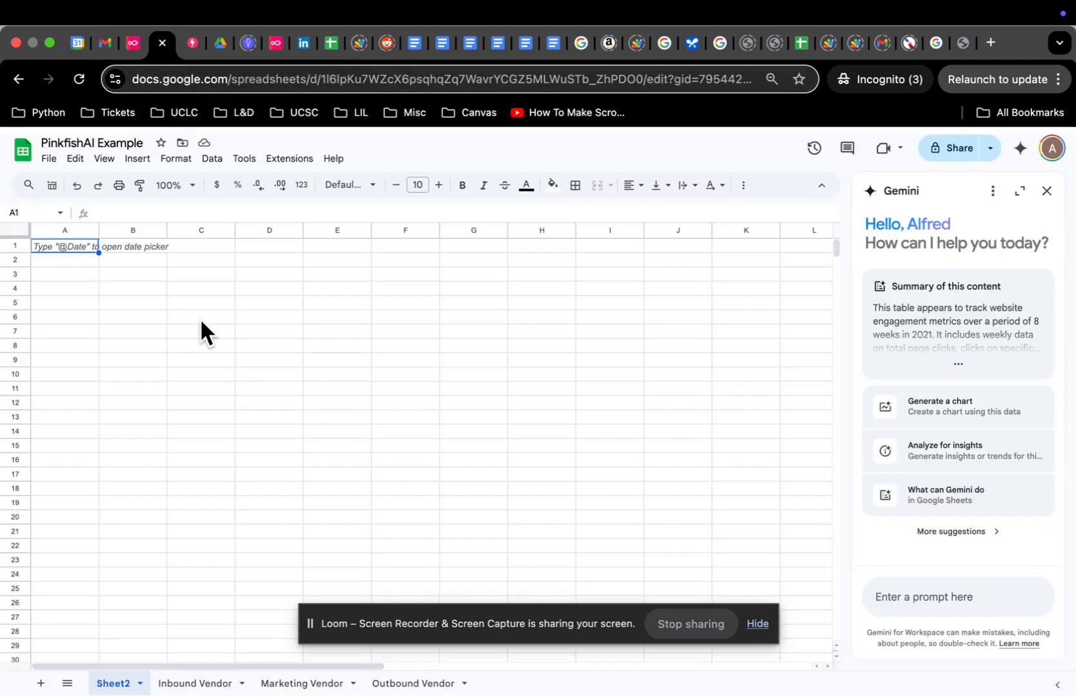
click(189, 686)
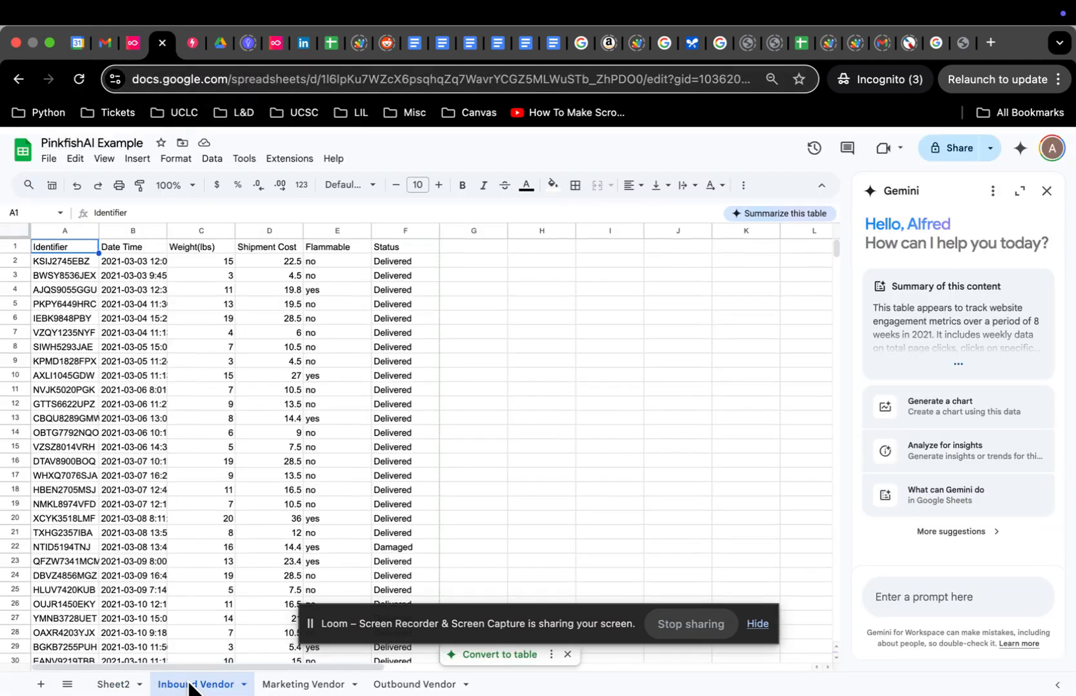
click(294, 685)
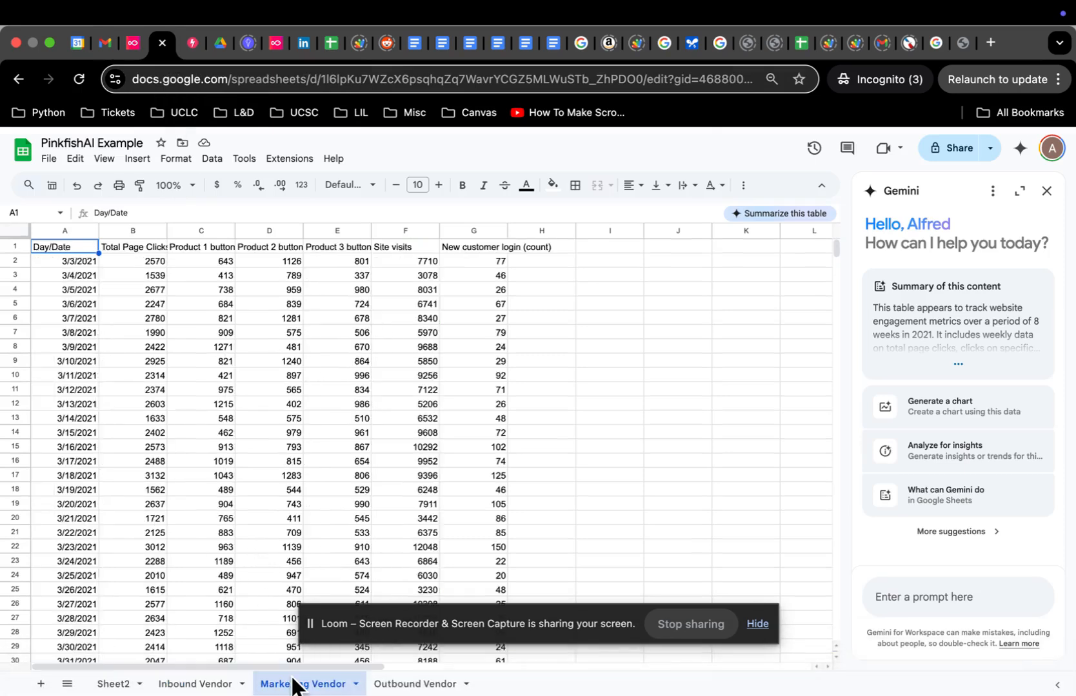
click(396, 686)
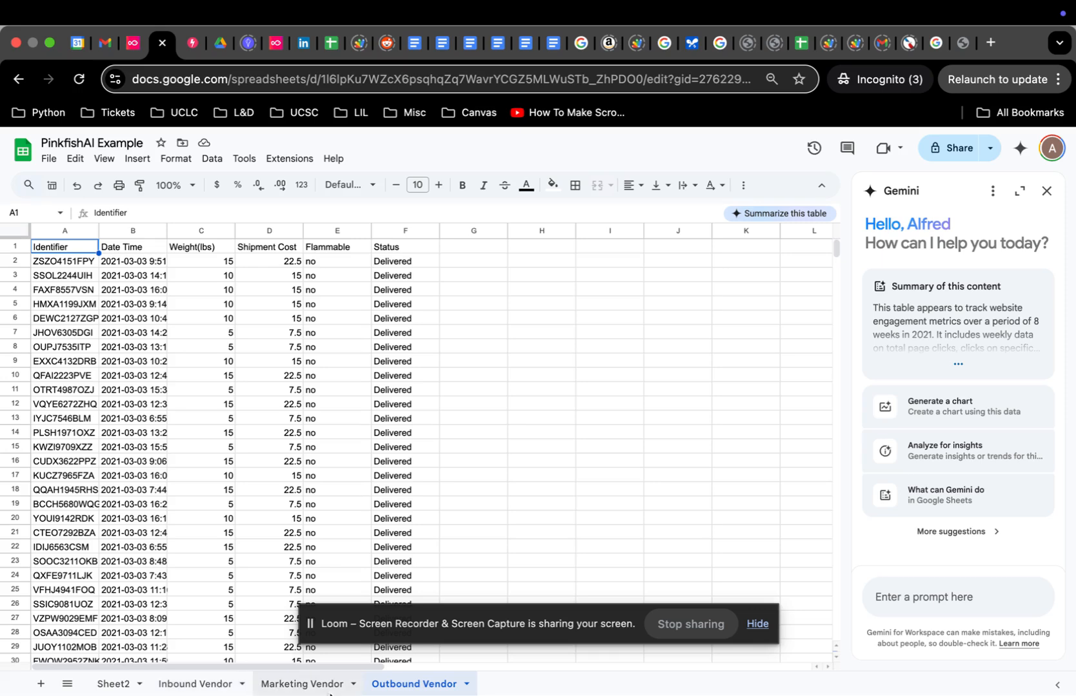
click(317, 686)
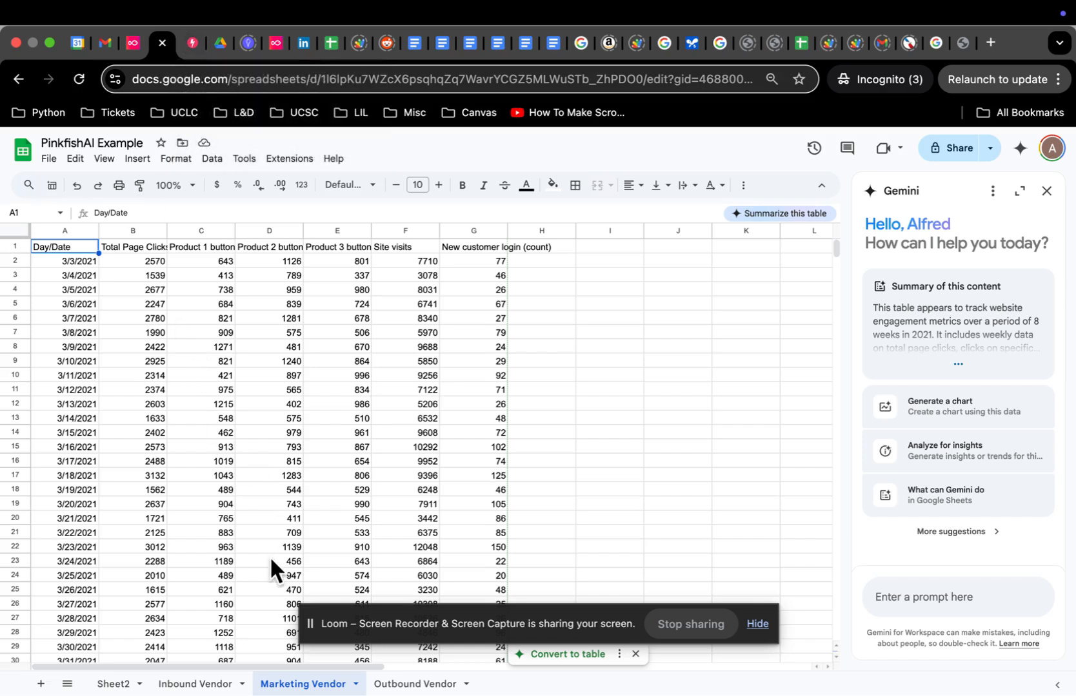
click(133, 38)
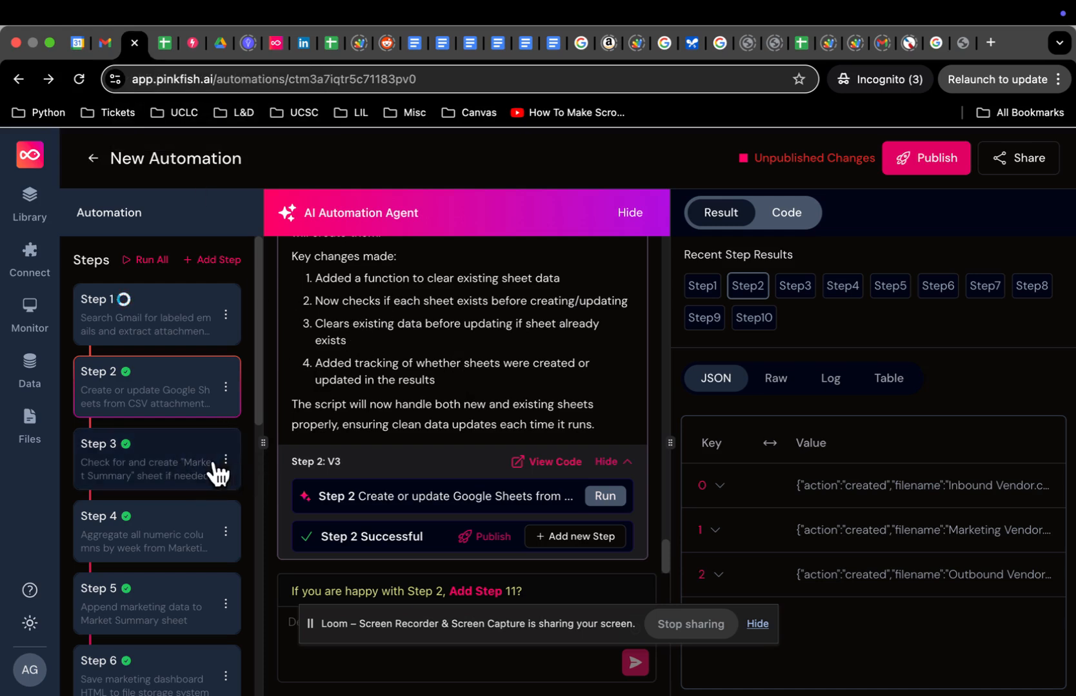
Step: Run Step 3 and confirm the new empty Market Summary sheet appears in the spreadsheet
click(195, 480)
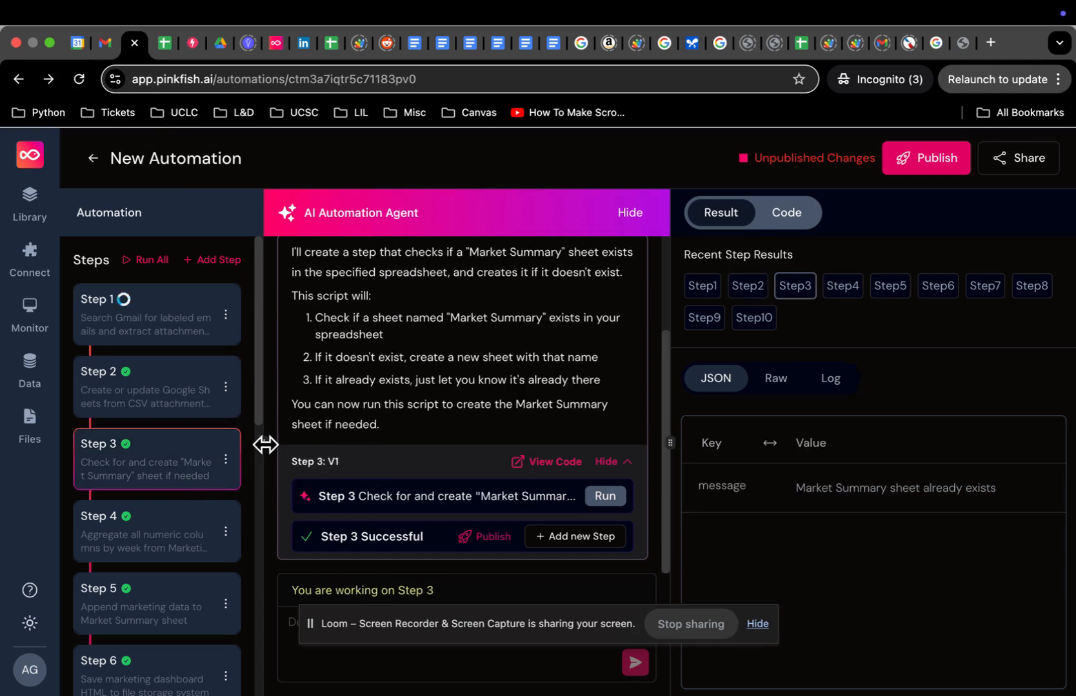
click(609, 501)
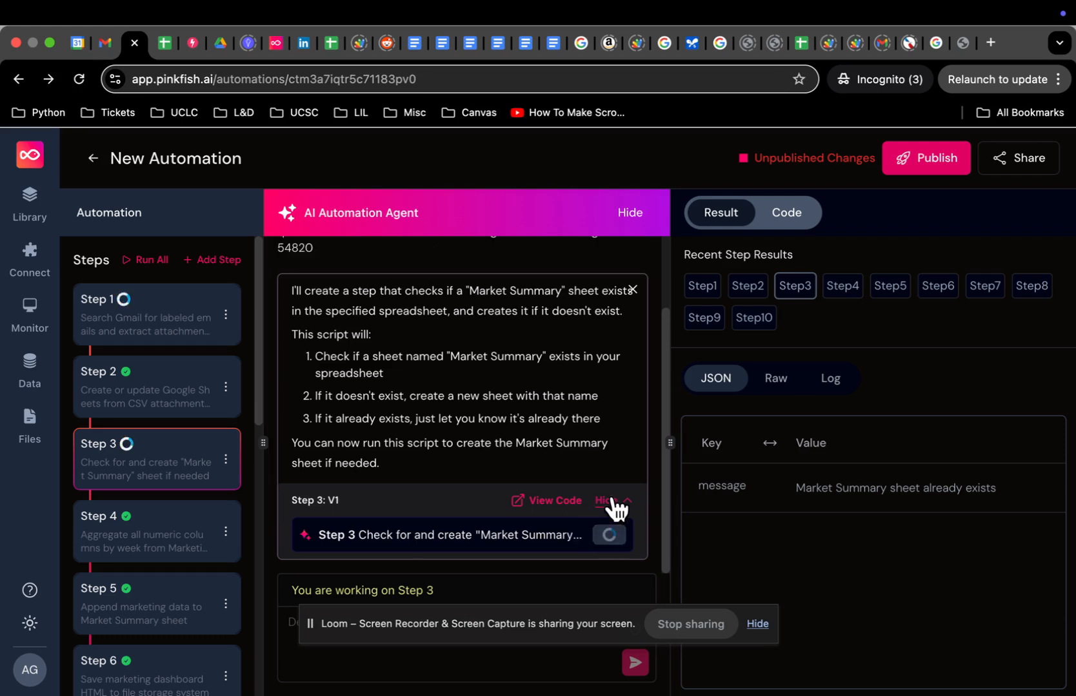
click(169, 45)
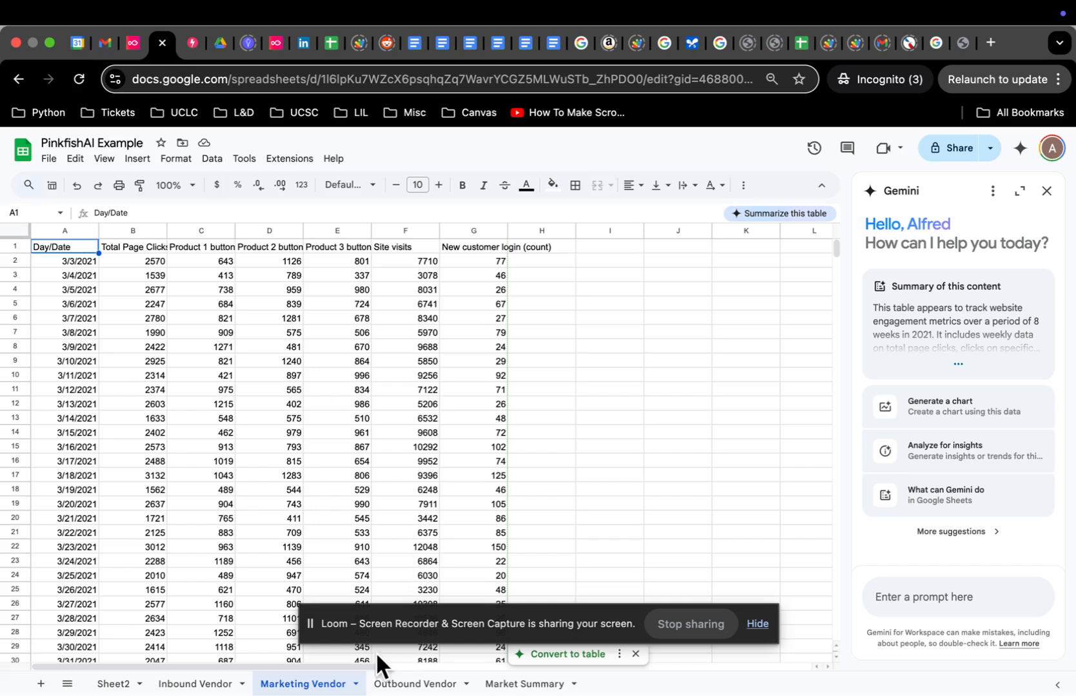
click(525, 685)
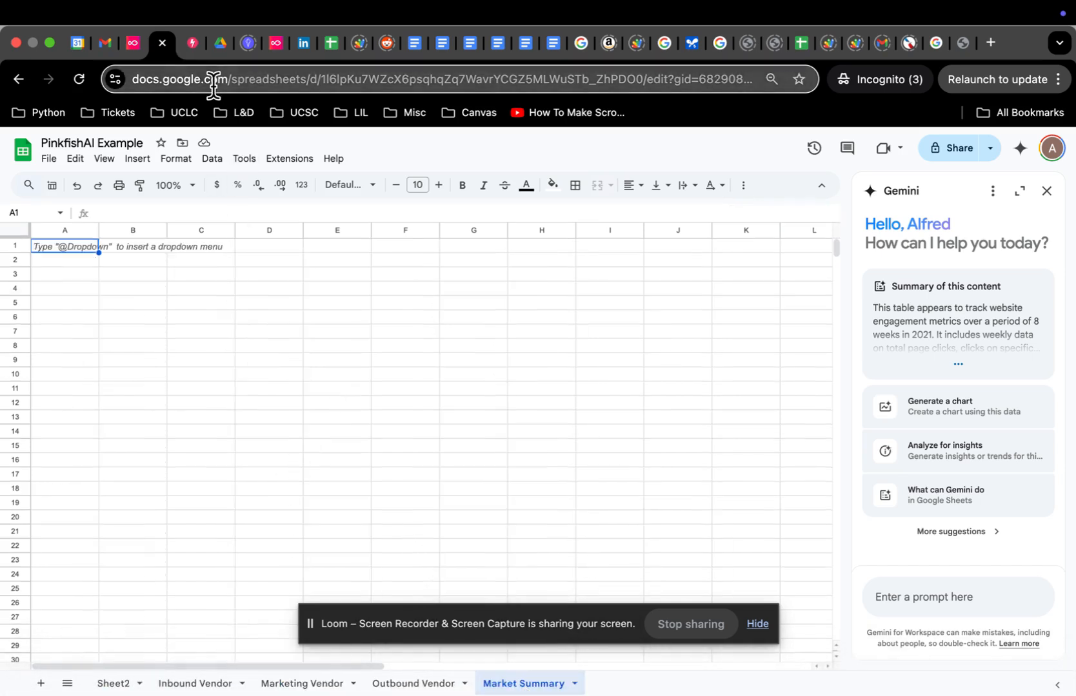
Step: Open Step 4, the weekly aggregation step, then go back to the spreadsheet
click(133, 43)
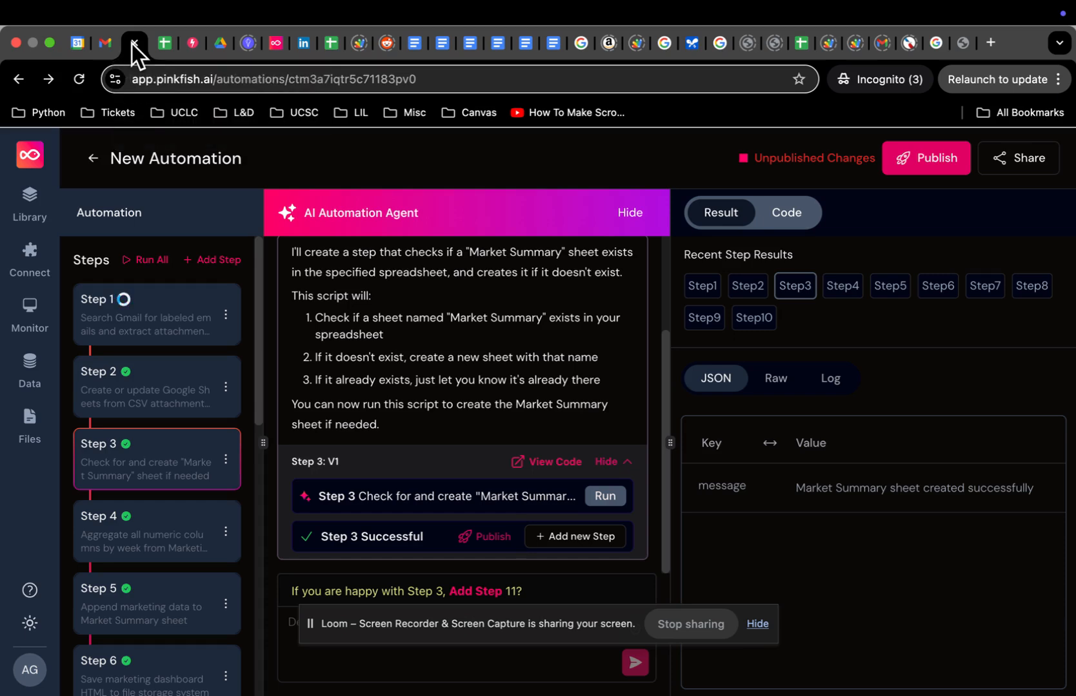
click(173, 543)
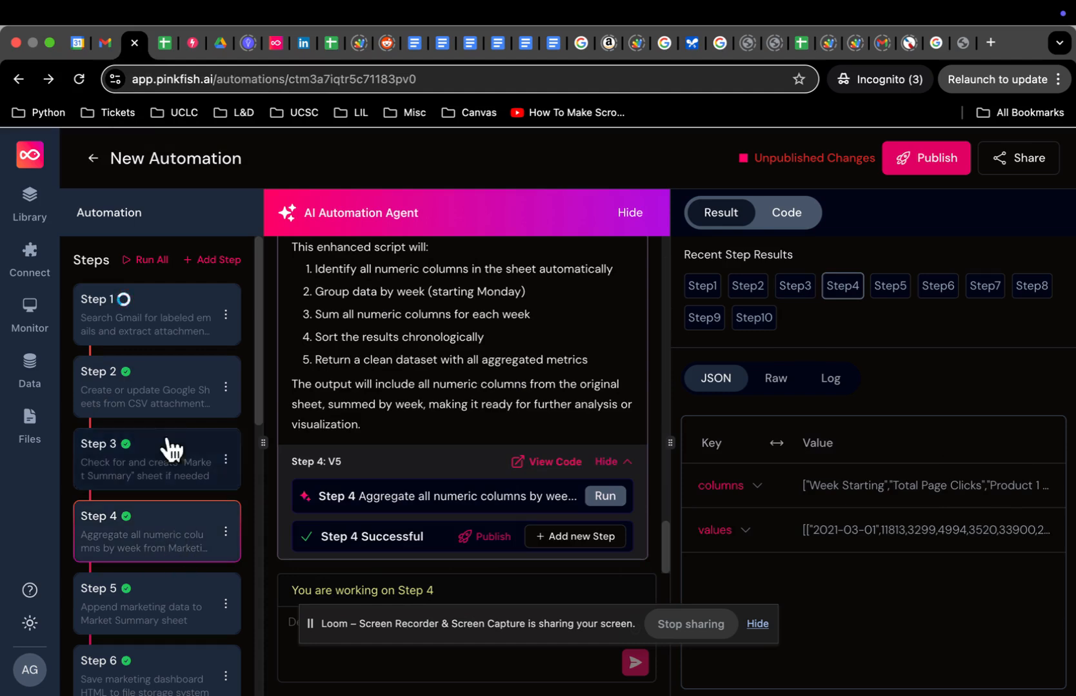
click(163, 44)
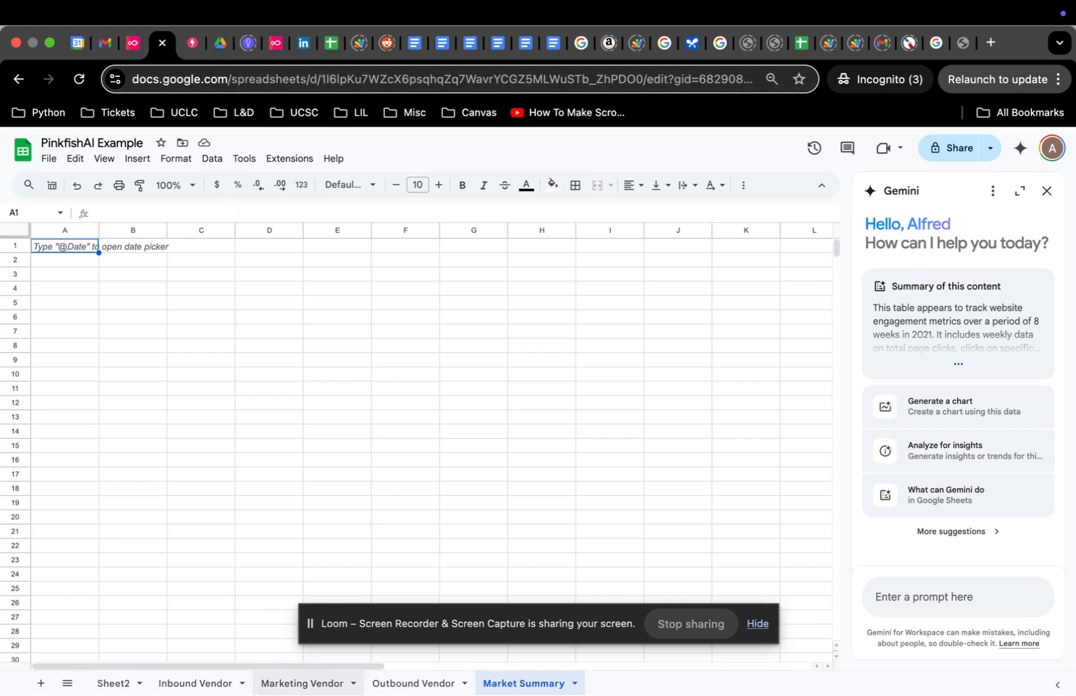
Step: Step through the Marketing Vendor dates and metrics (Site visits, New customer login) from A2, then return to Pinkfish
click(292, 685)
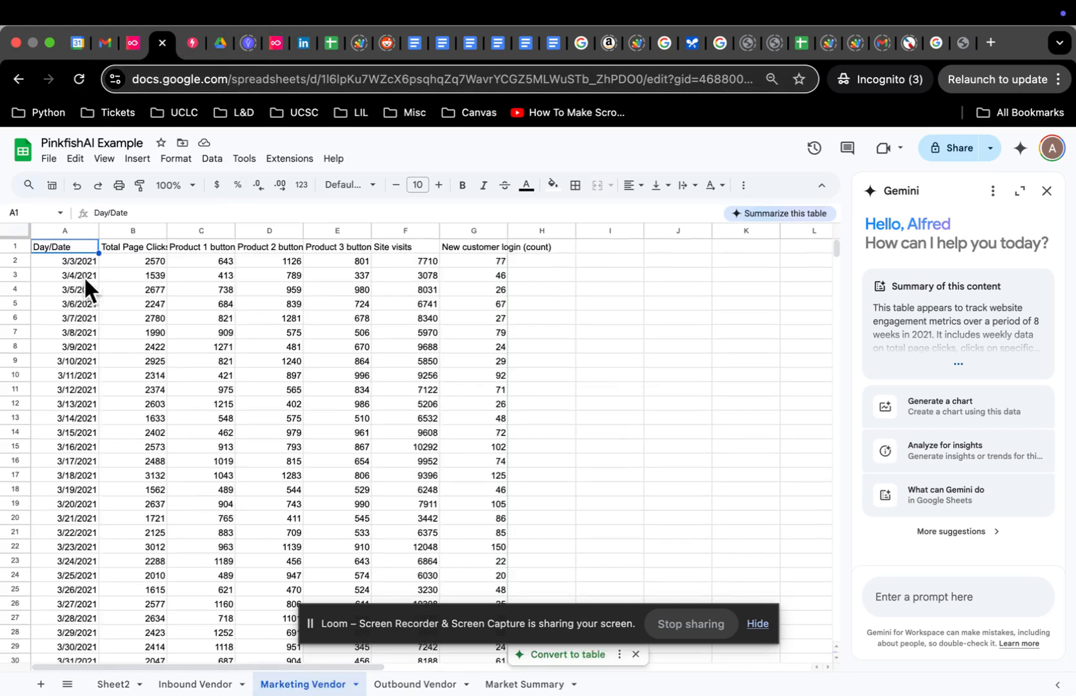
click(84, 259)
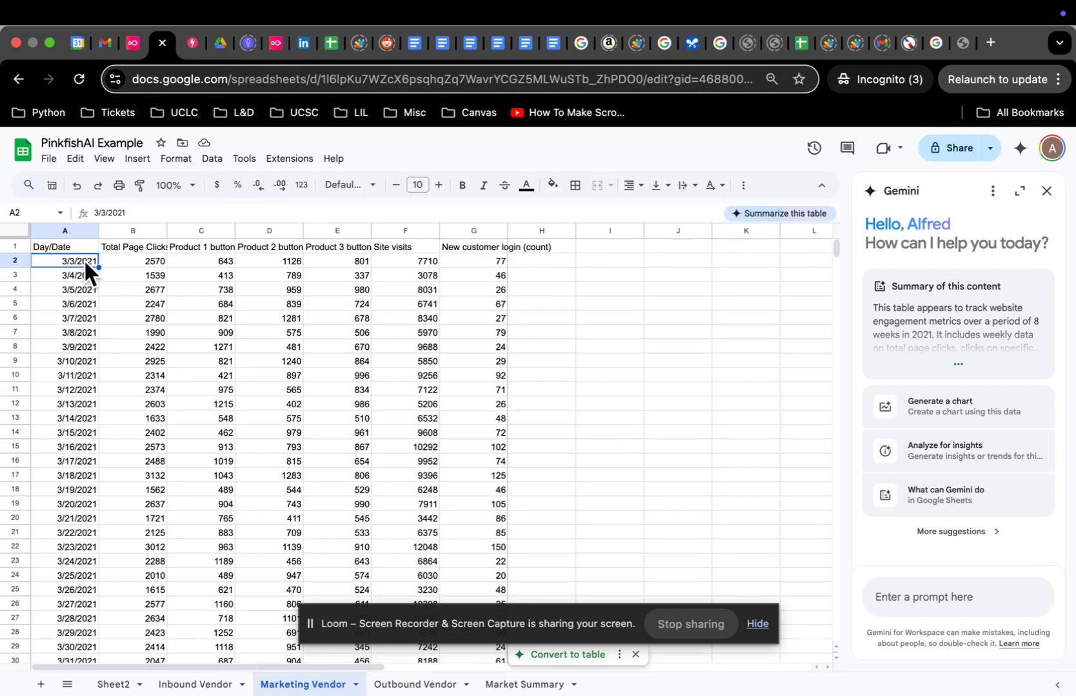
key(Down)
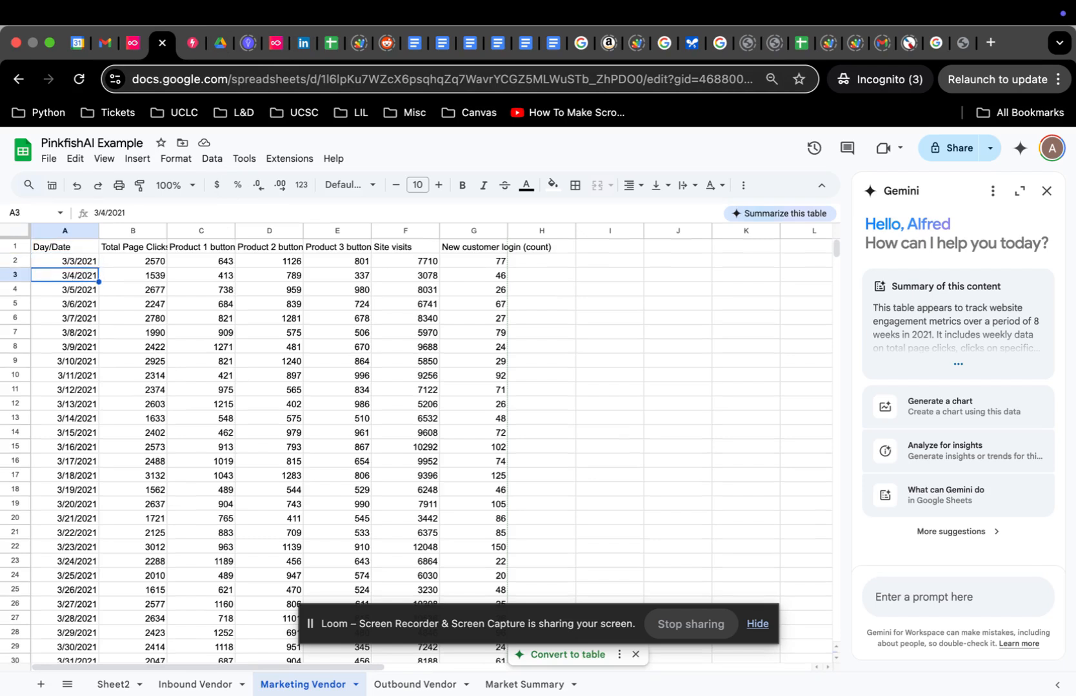
key(Down)
key(Up)
key(Up)
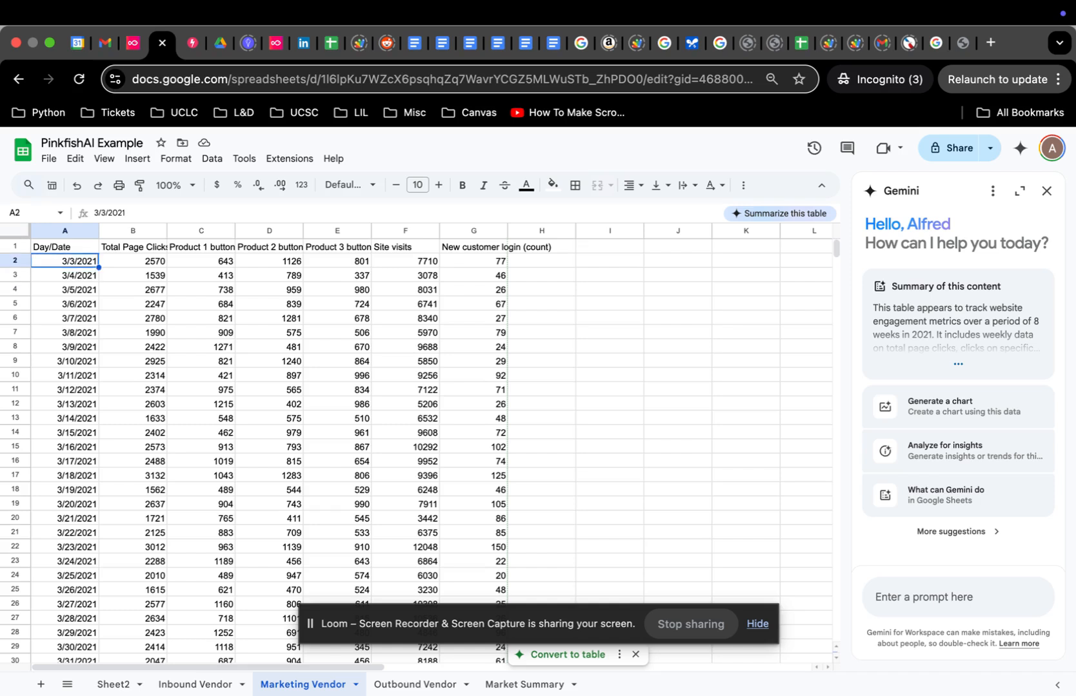
key(Right)
key(Right)
key(Right)
key(Right)
key(Right)
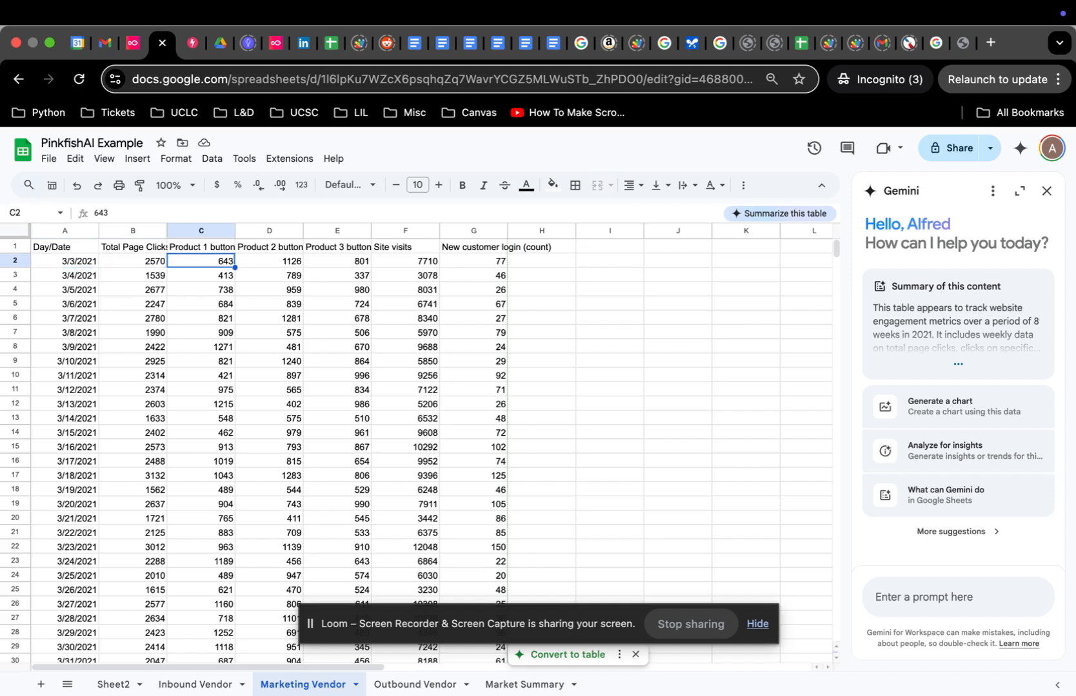
key(Right)
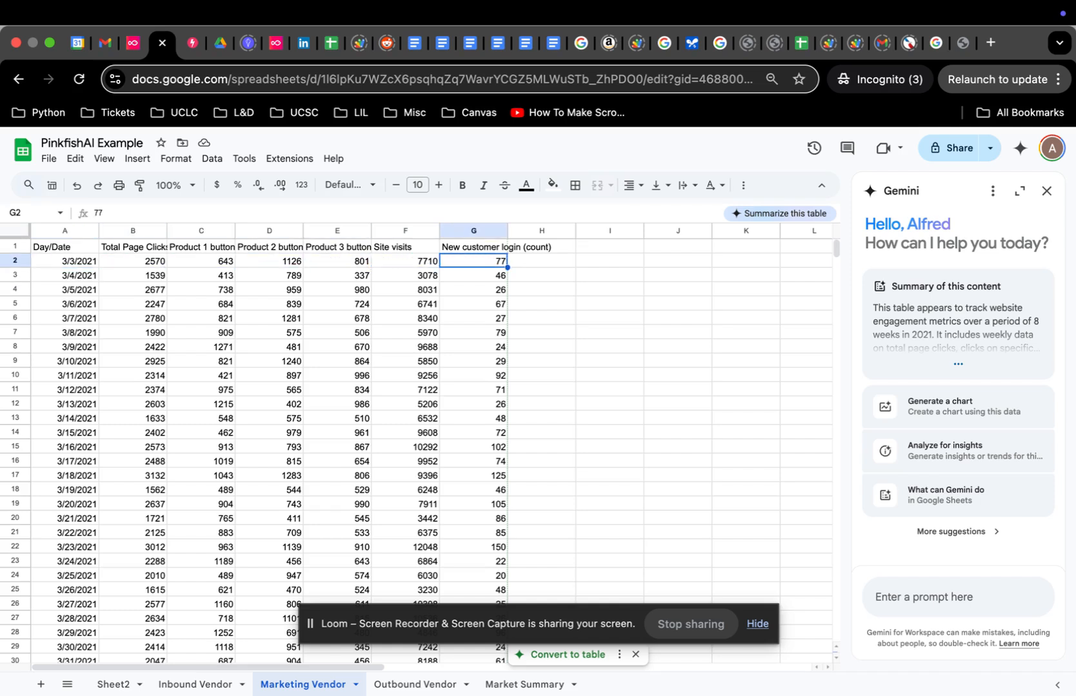
key(Left)
key(Left)
key(Left)
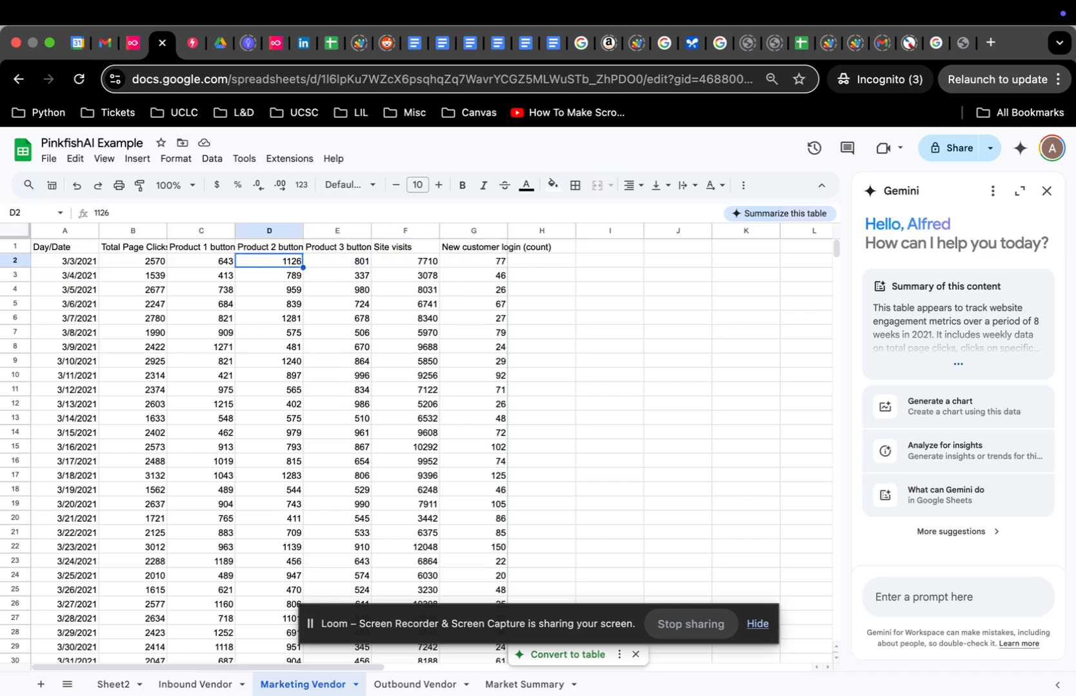
key(Left)
key(Left)
key(Left)
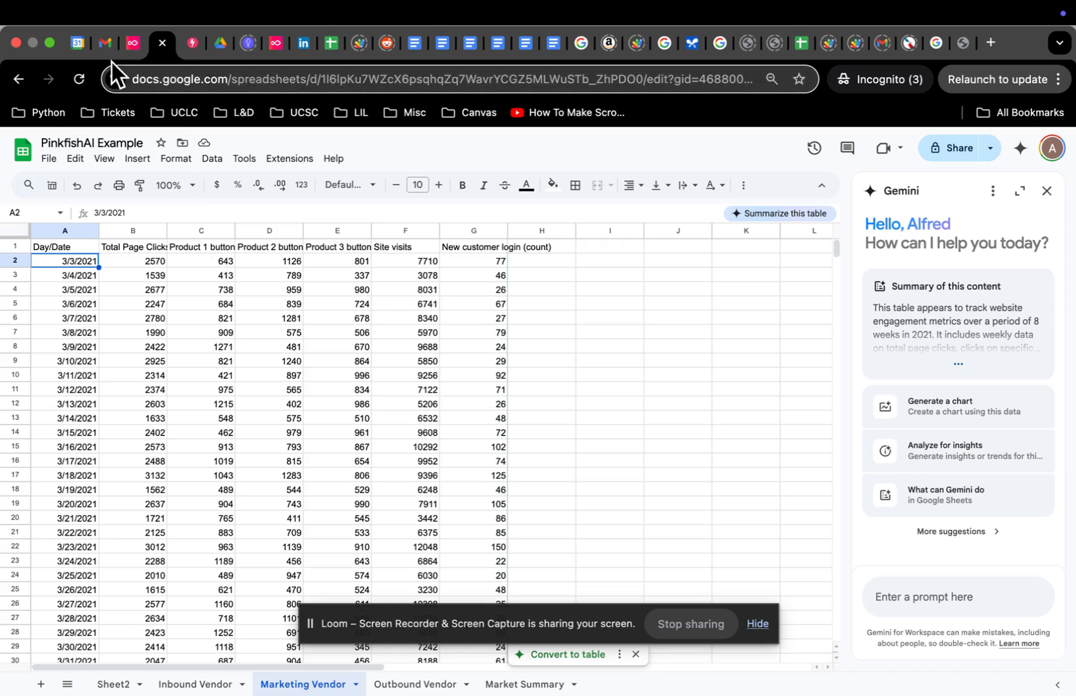
click(131, 44)
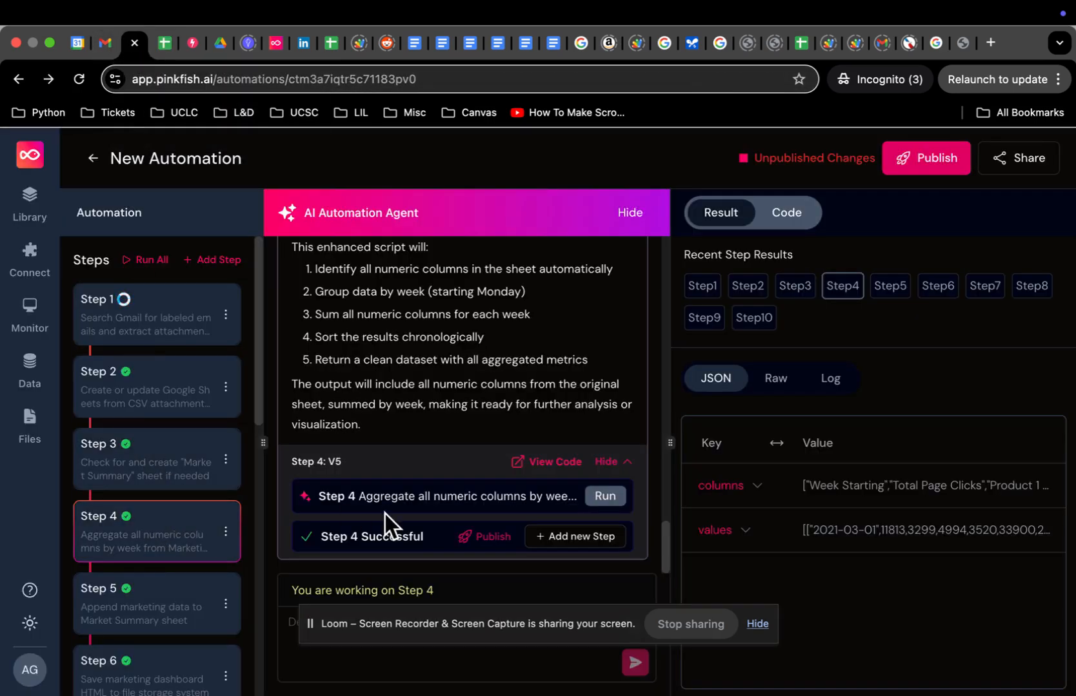
Step: Rerun Step 4's weekly aggregation, then run Step 5 to append the totals to Market Summary A1:G9
click(605, 497)
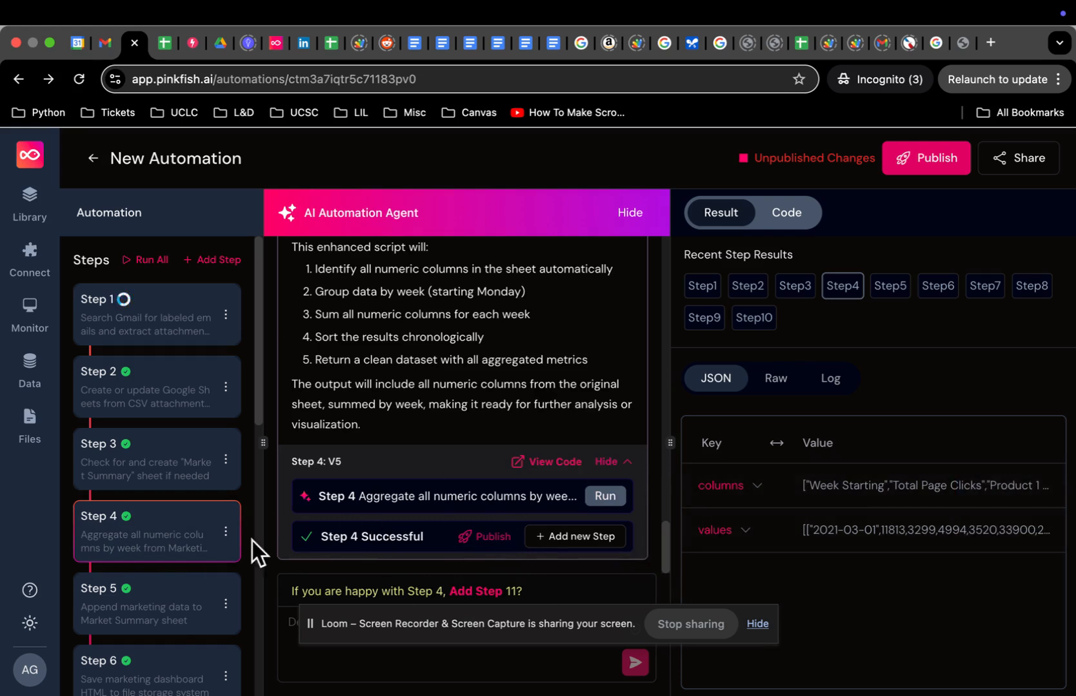
scroll(164, 535, down, 2)
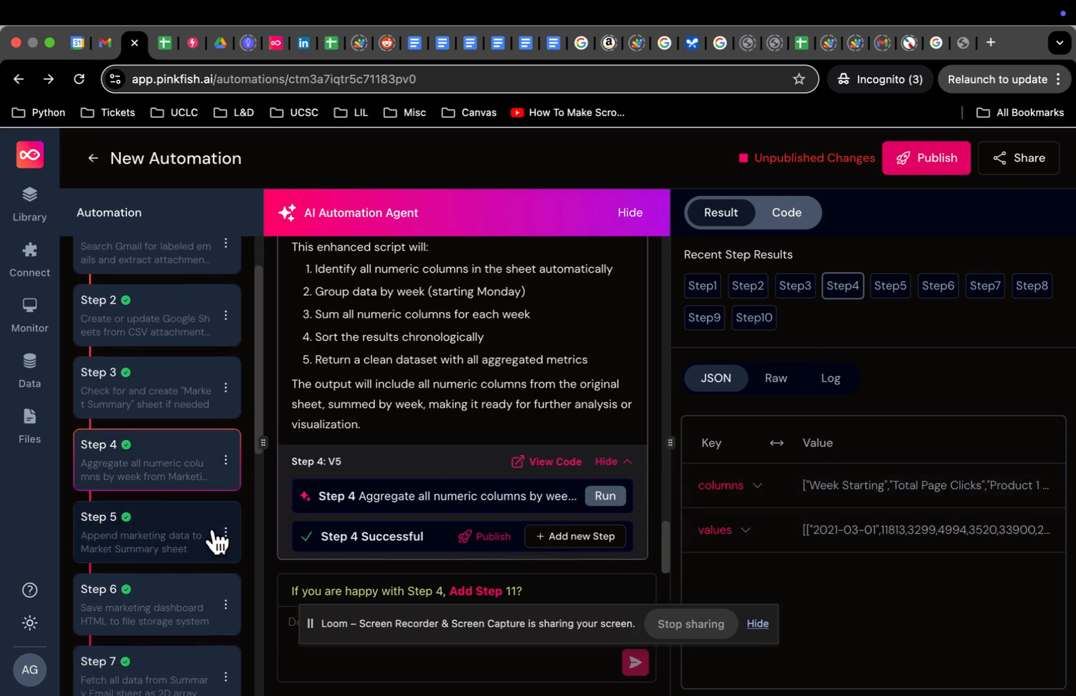
click(180, 542)
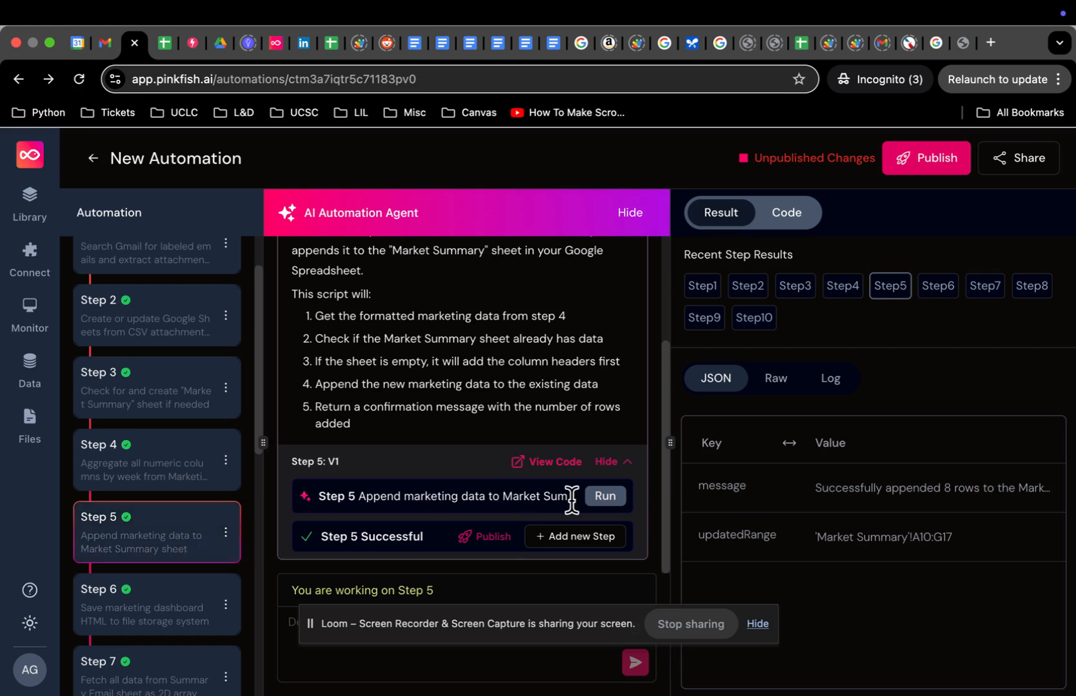
click(615, 497)
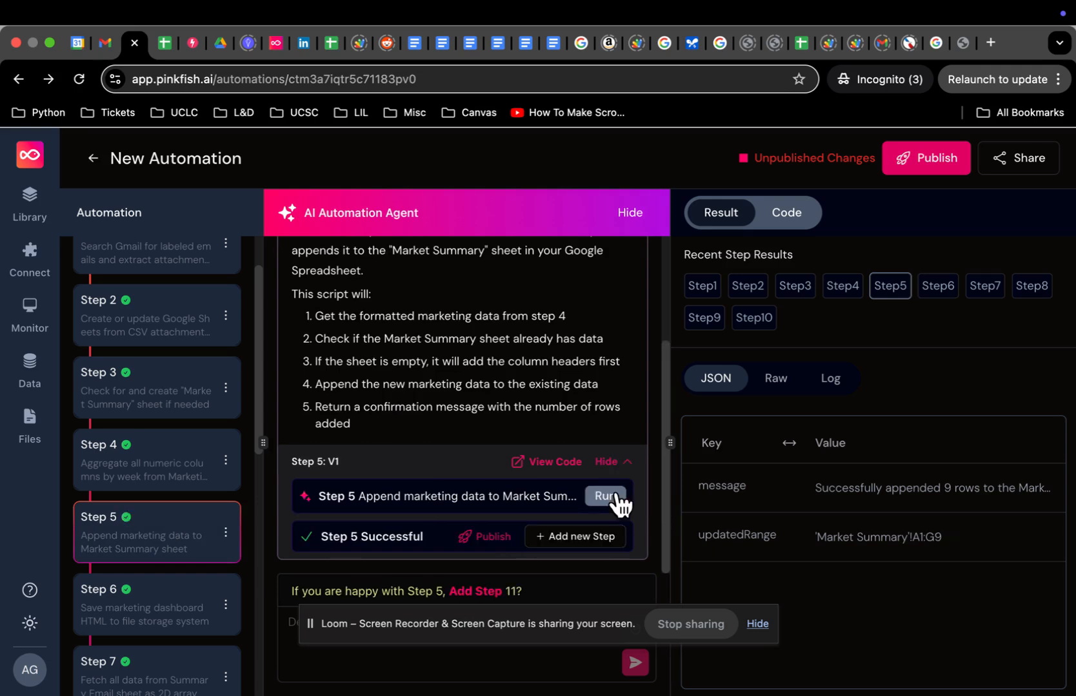
Step: Check the Market Summary weekly rows, such as week 2021-03-01 with 11813 total page clicks
click(165, 43)
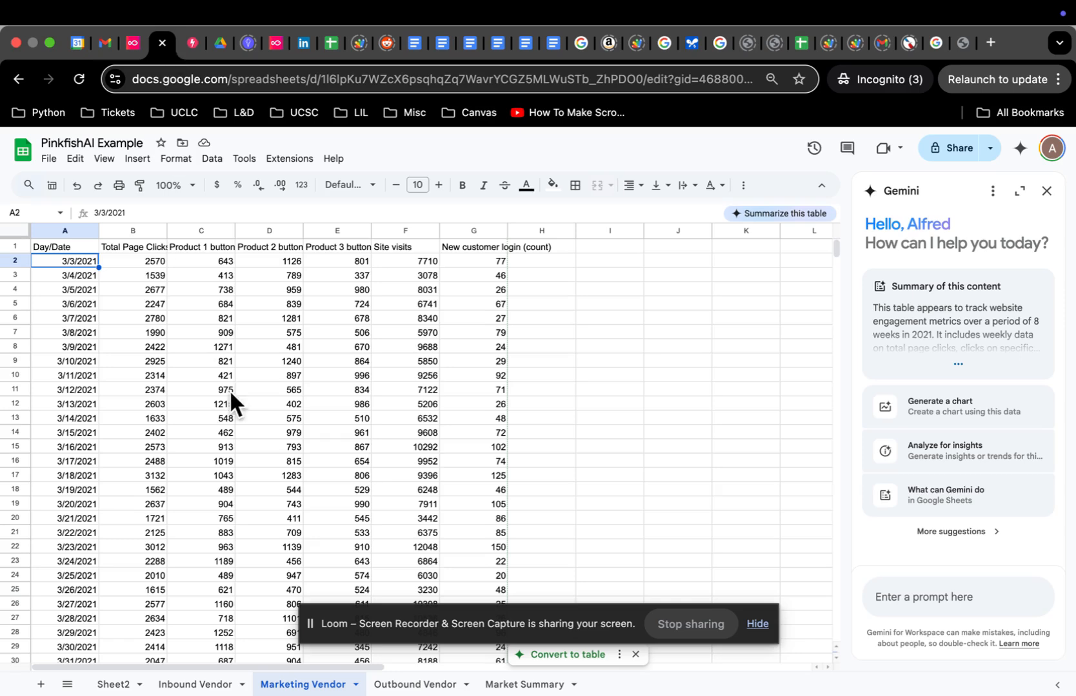
click(513, 685)
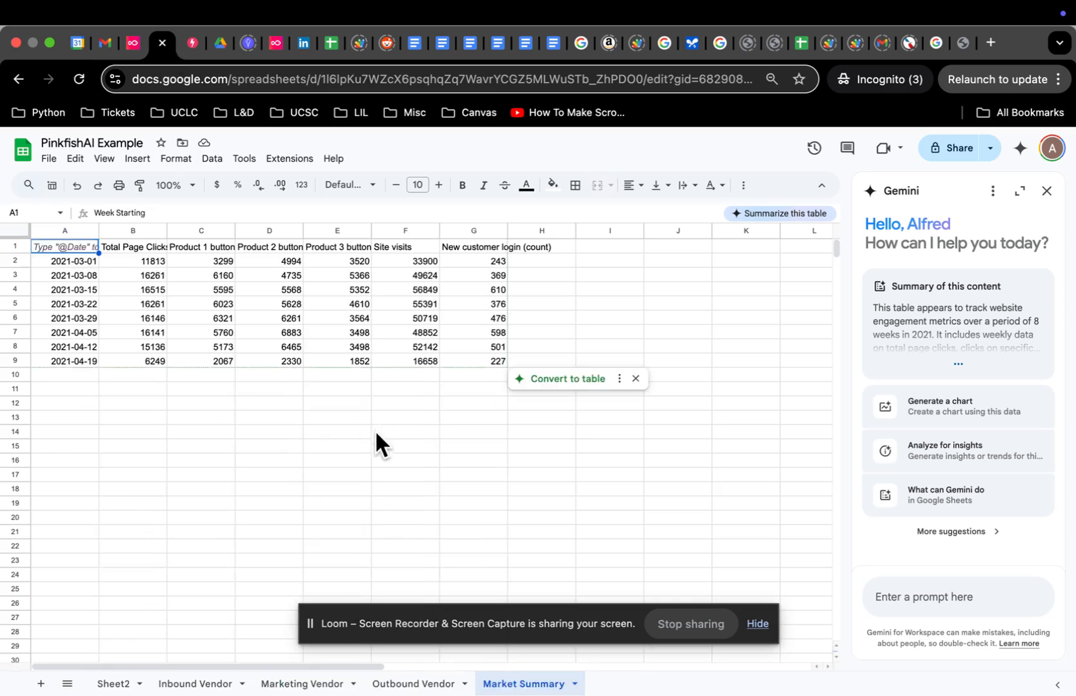
click(94, 260)
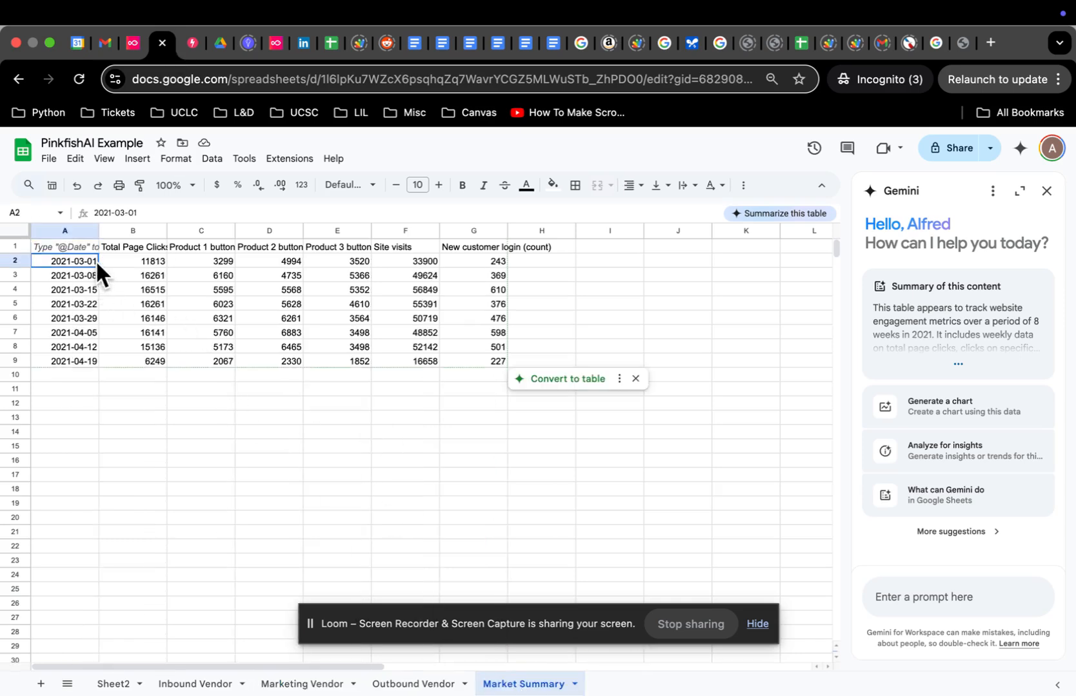
click(148, 256)
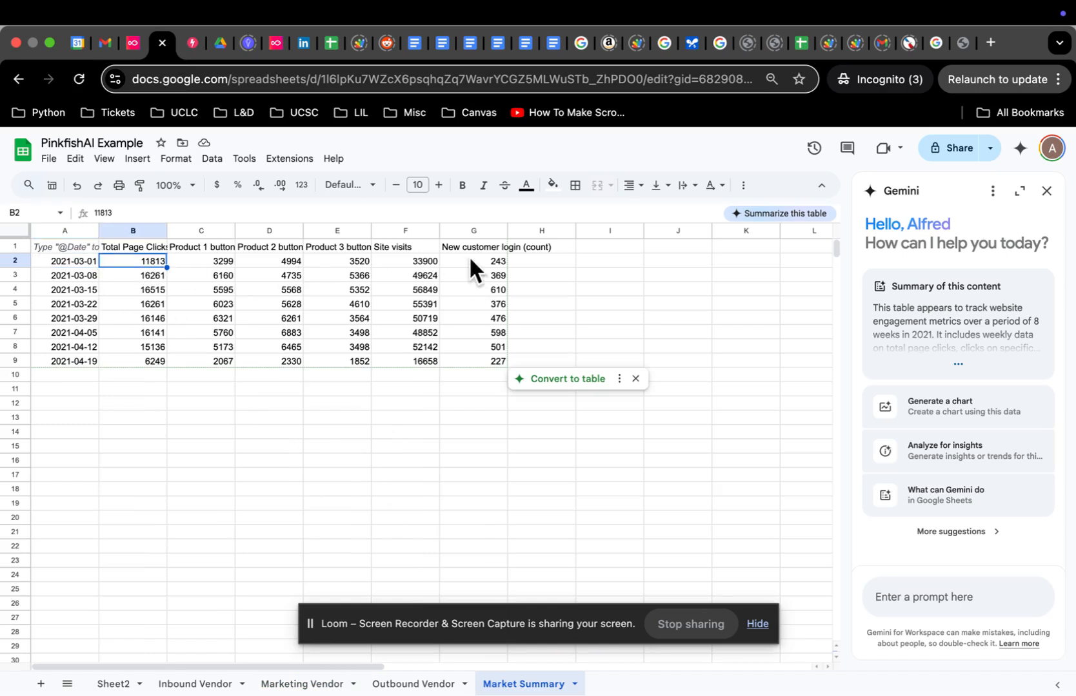
click(497, 262)
click(97, 275)
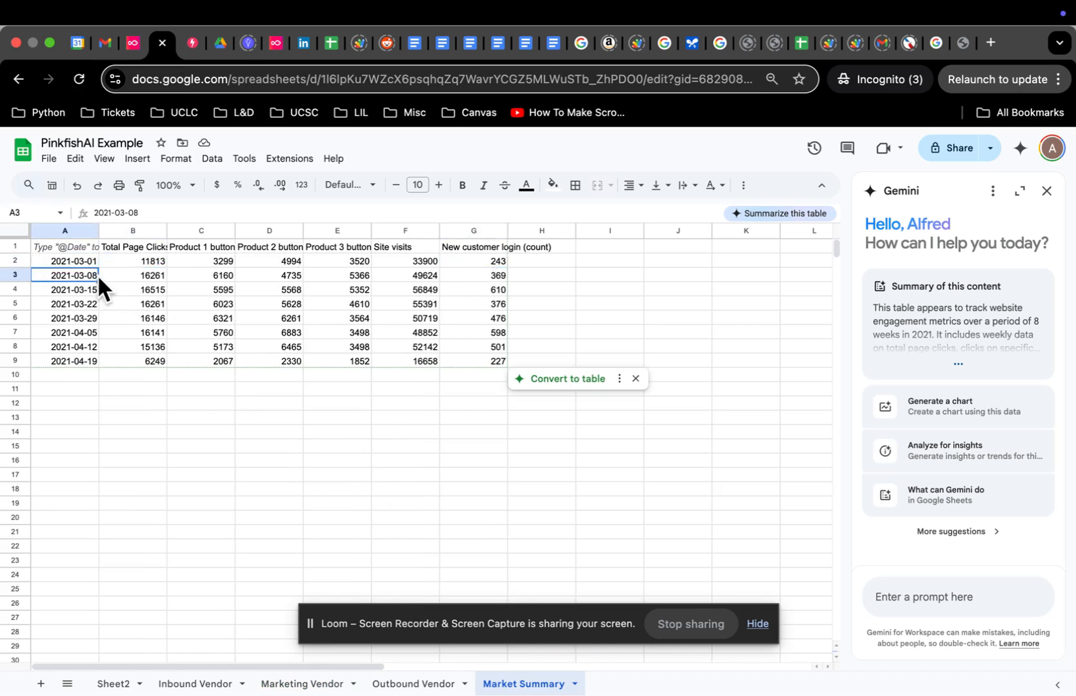
click(142, 258)
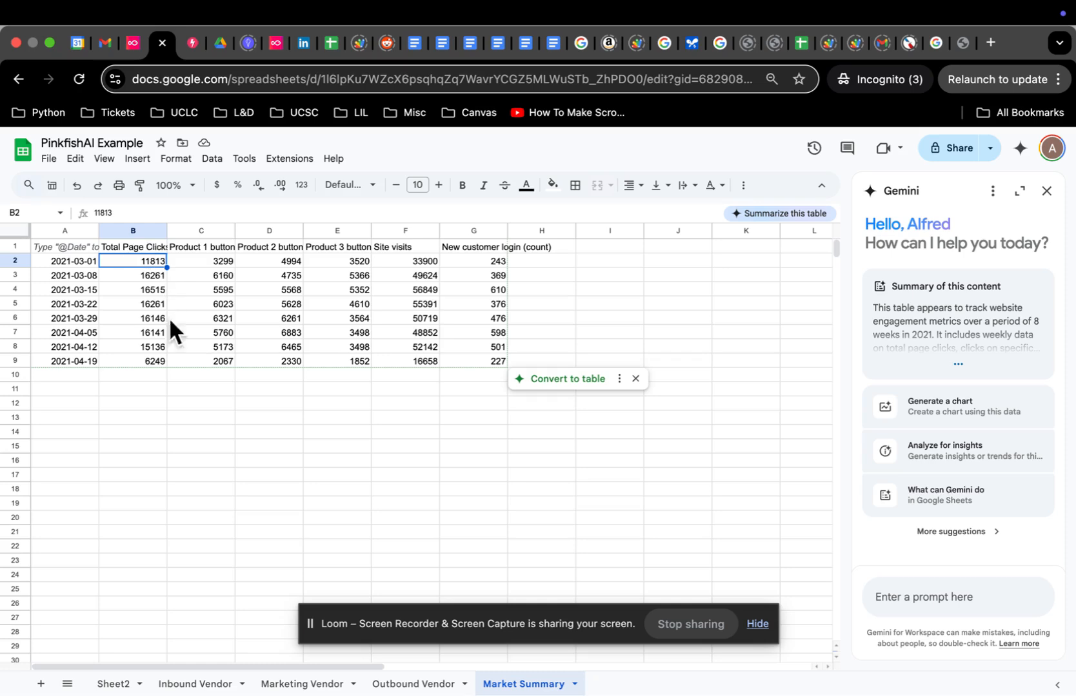
Step: Compare against the daily Marketing Vendor sheet, then open Step 6 in Pinkfish
click(309, 689)
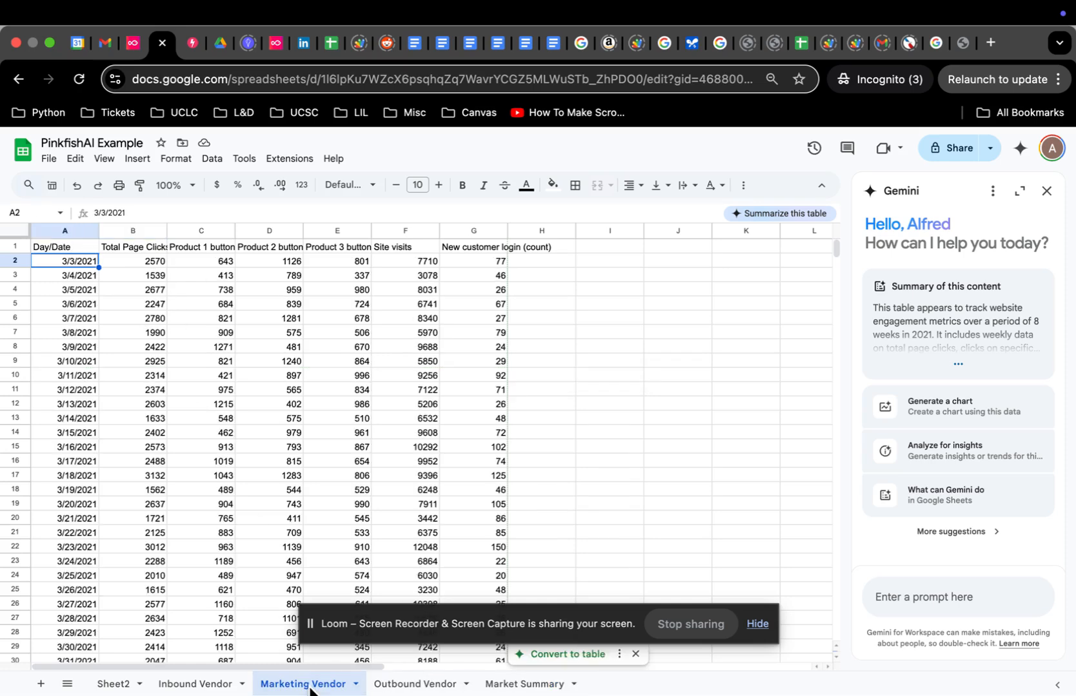
click(523, 684)
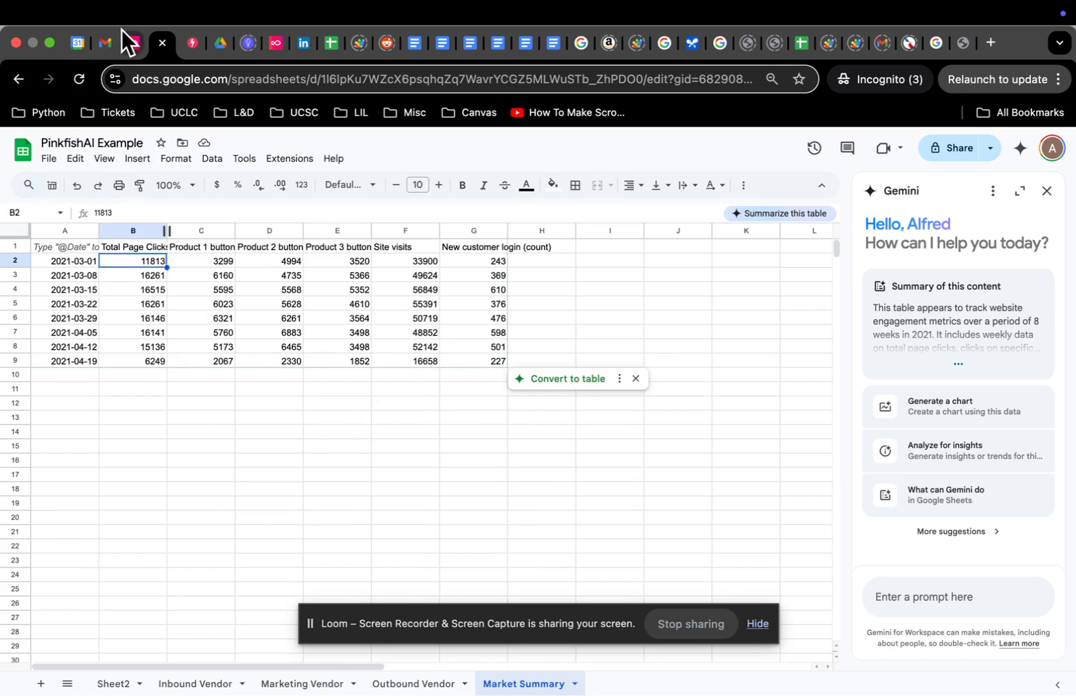
click(131, 43)
click(151, 600)
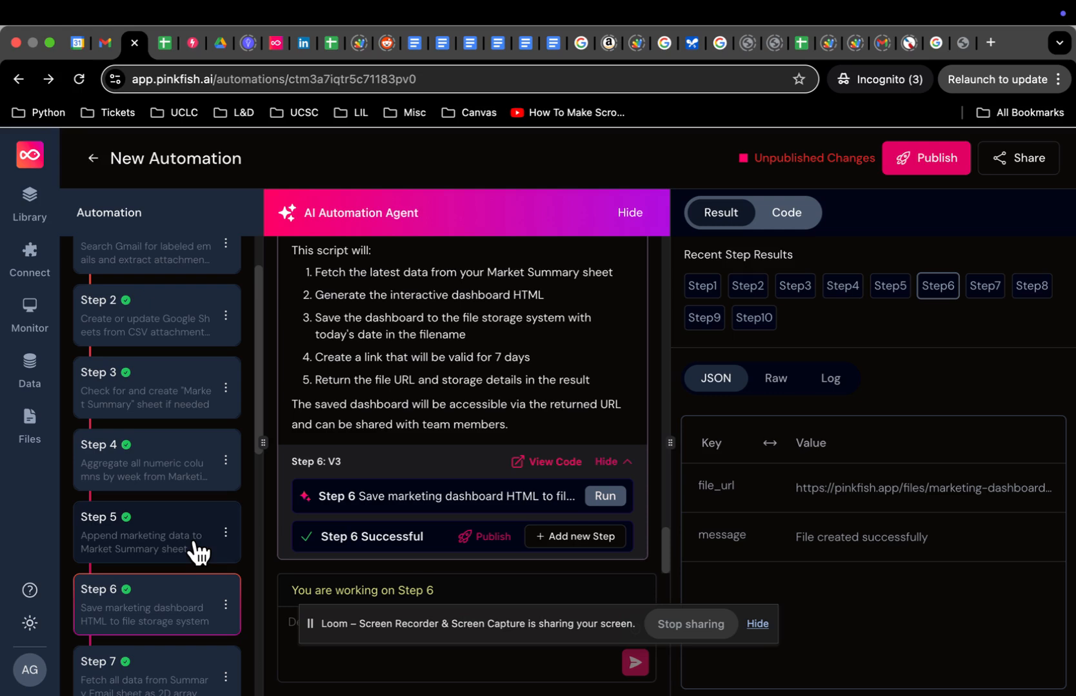
Step: Re-run Step 6 to save the dashboard, then select the spreadsheet link in Step 7's request
click(613, 498)
mouse_move(785, 482)
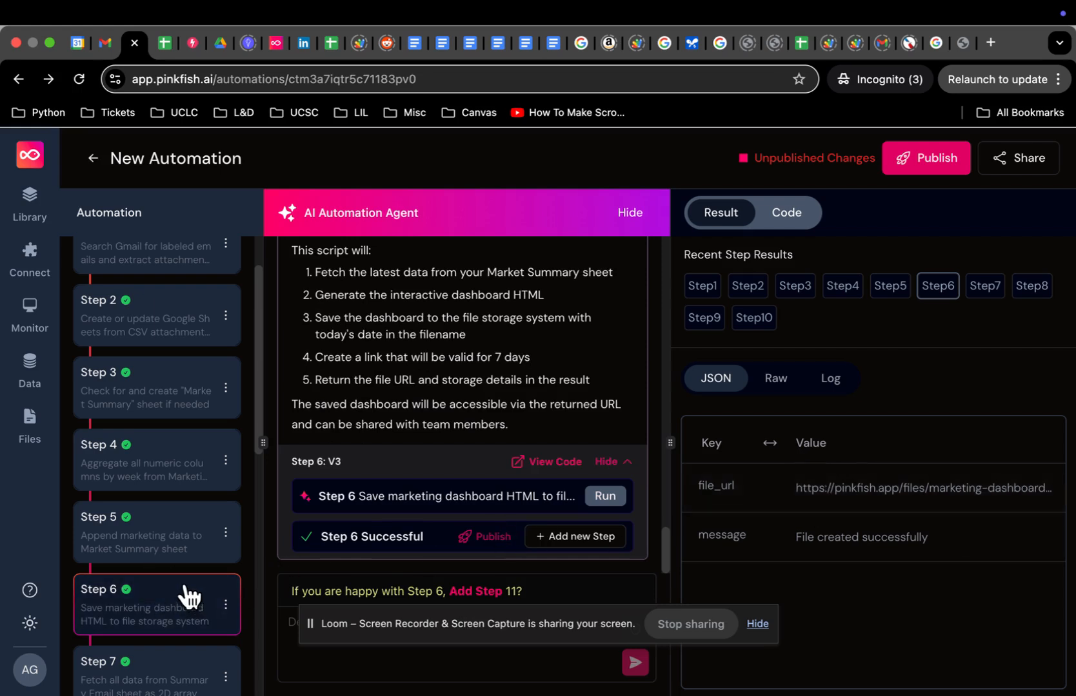
scroll(184, 603, down, 1)
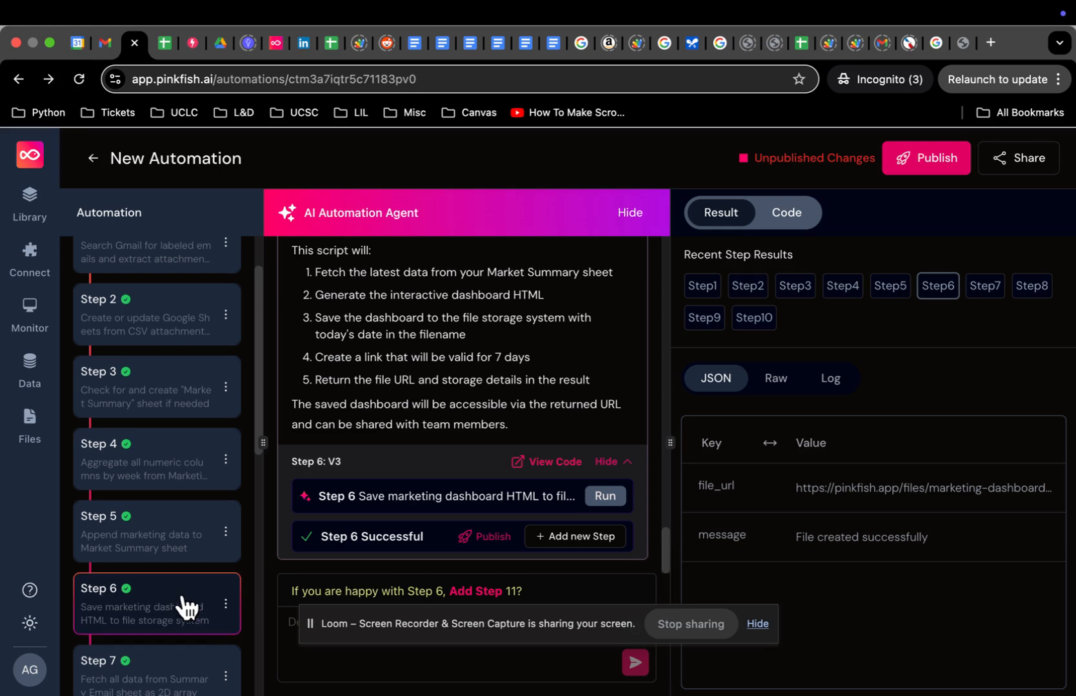
scroll(187, 606, down, 3)
scroll(186, 577, down, 4)
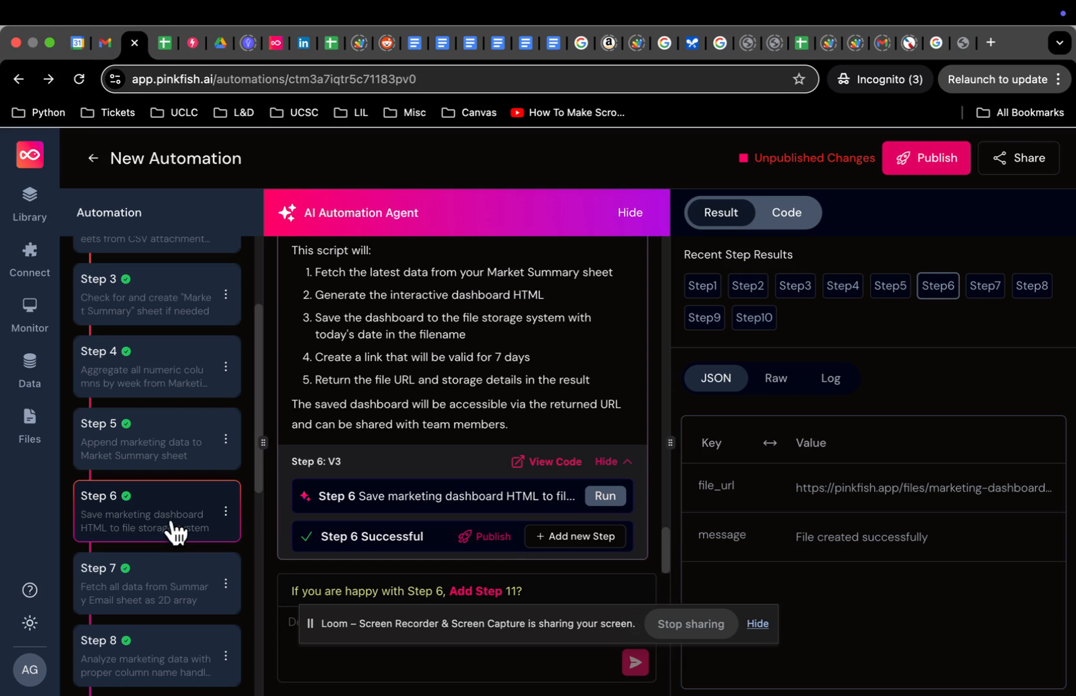
click(171, 596)
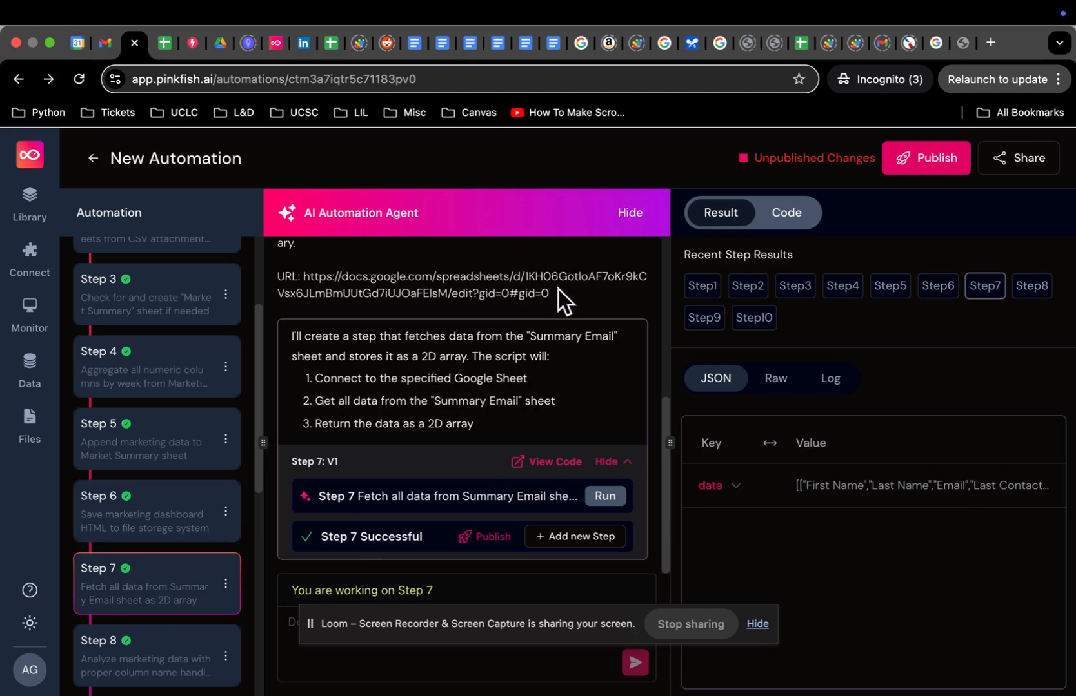
drag(558, 289, 305, 278)
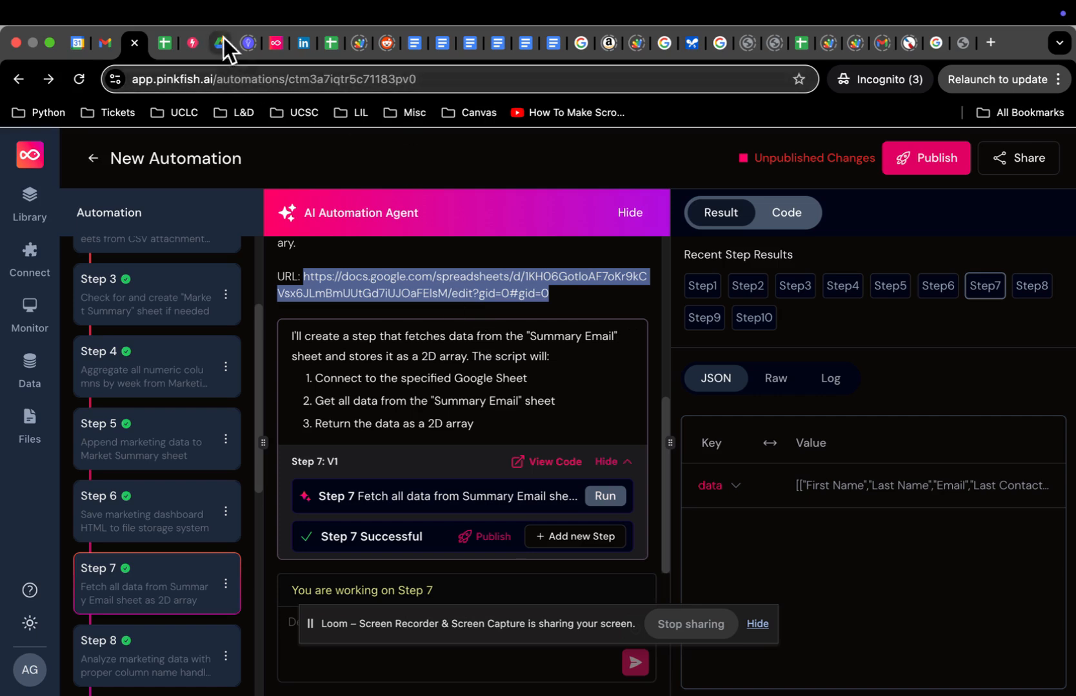
Step: Open the Contact Sheet in Google Sheets by pasting the copied spreadsheet link
click(334, 44)
click(318, 81)
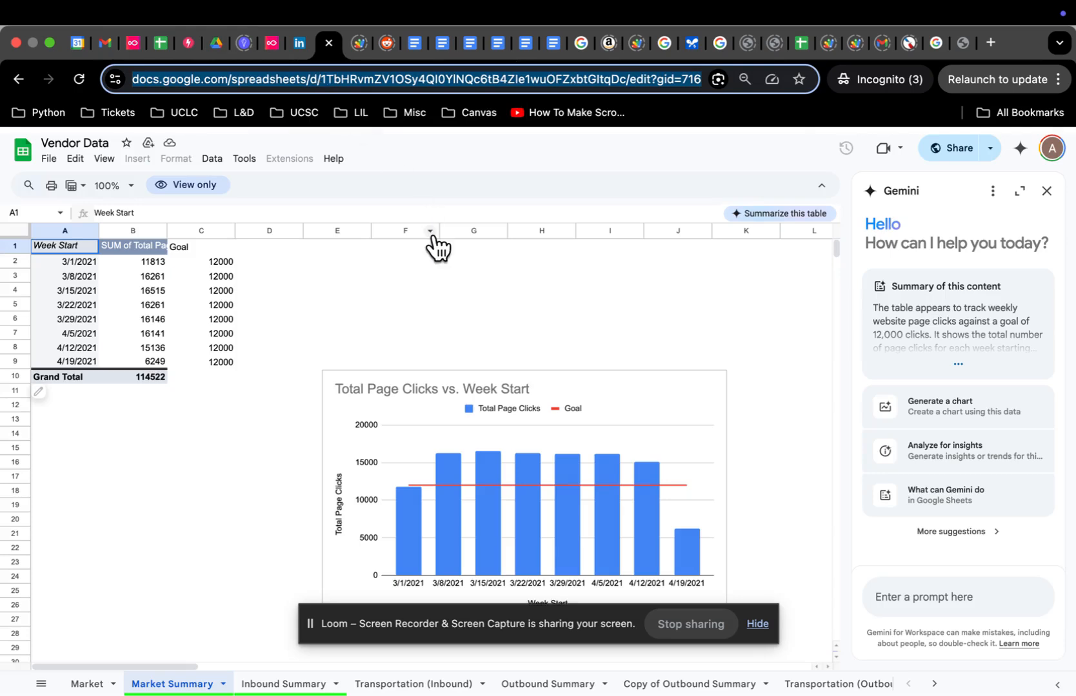
key(Return)
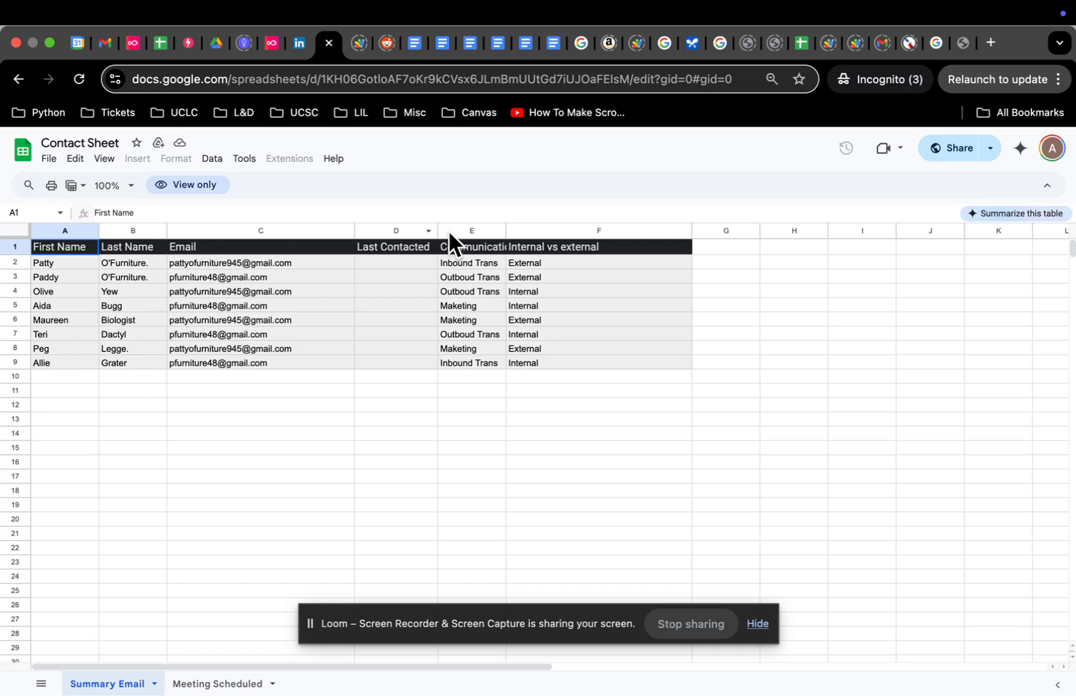
Step: Review the Communication and Internal vs external columns, e.g. row 5 Internal Maketing, row 6 External
click(489, 246)
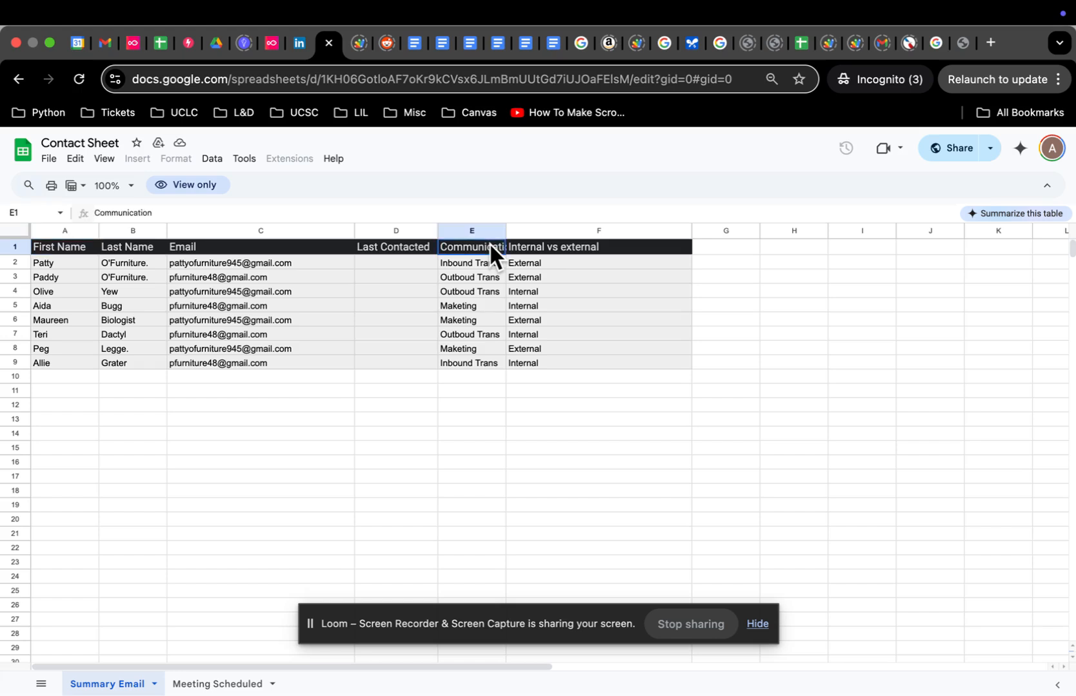
click(554, 246)
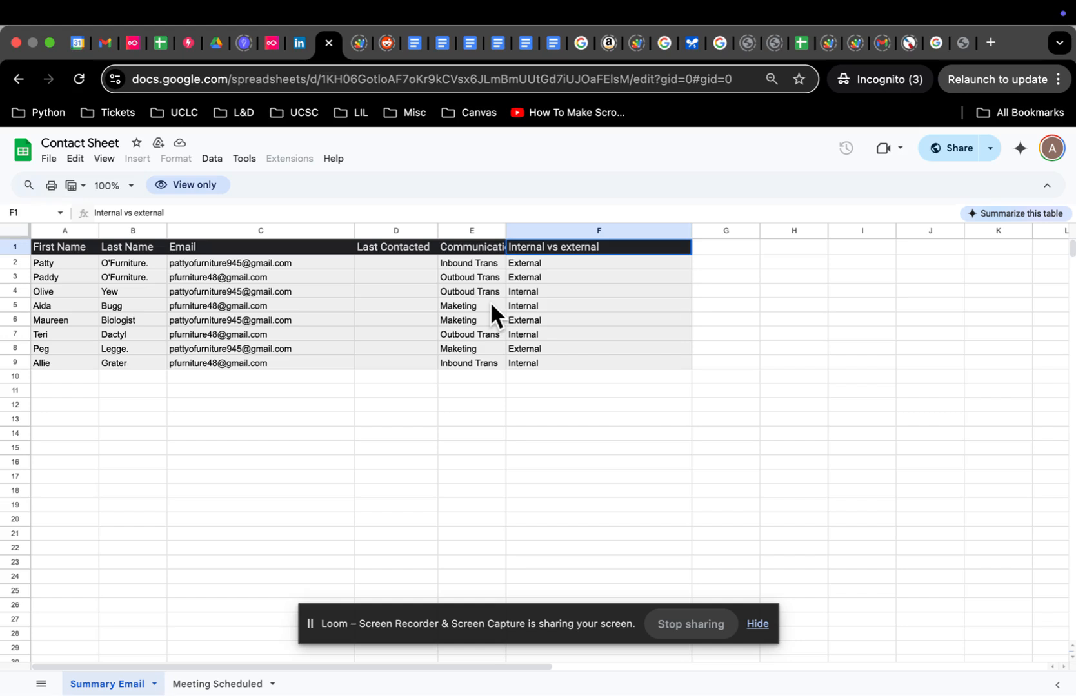
click(300, 306)
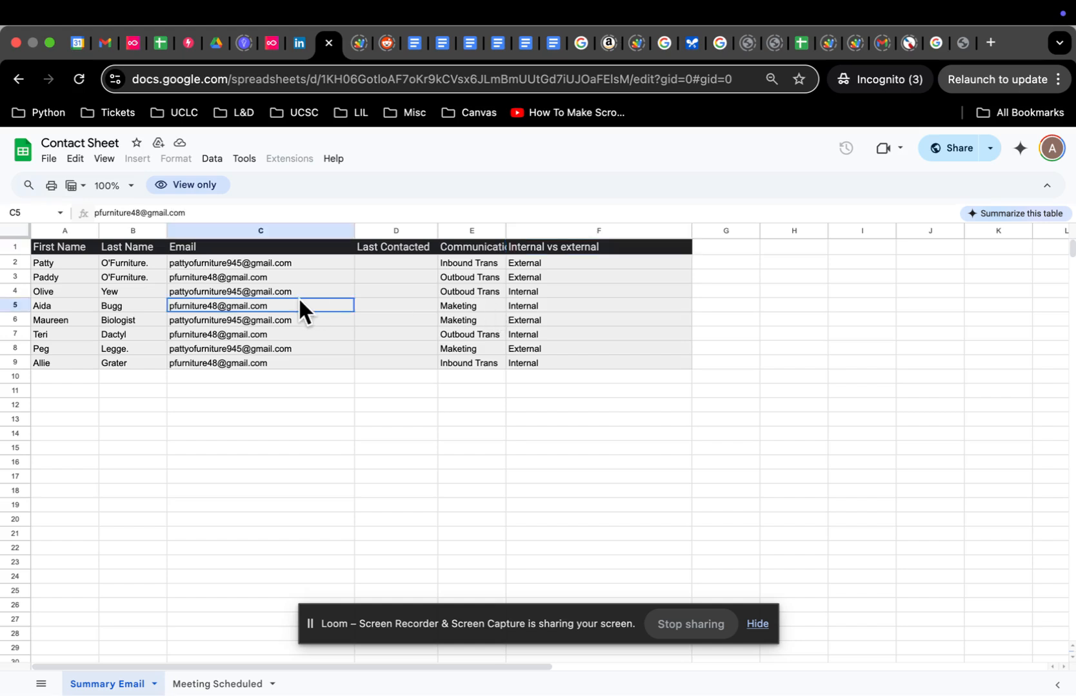
click(528, 304)
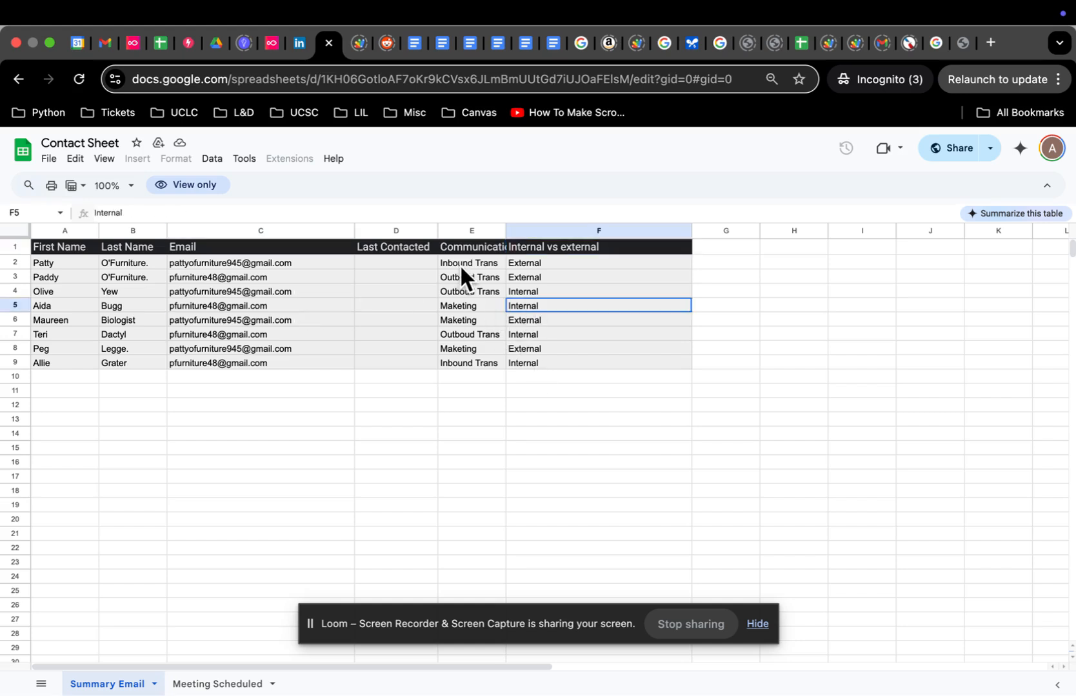
click(465, 304)
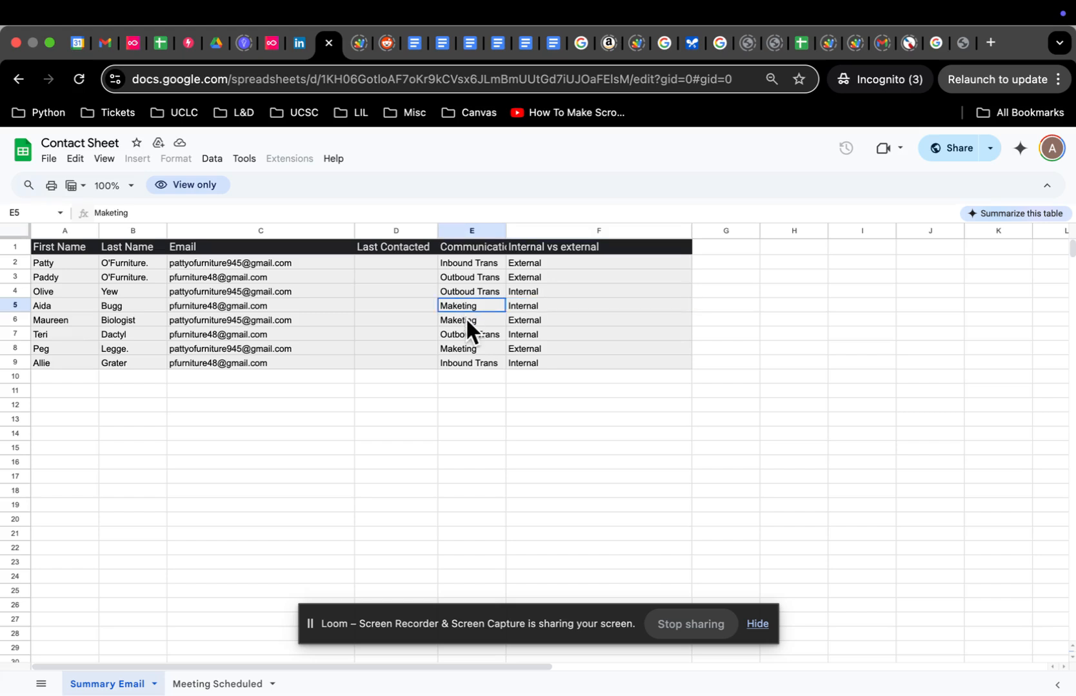
click(469, 322)
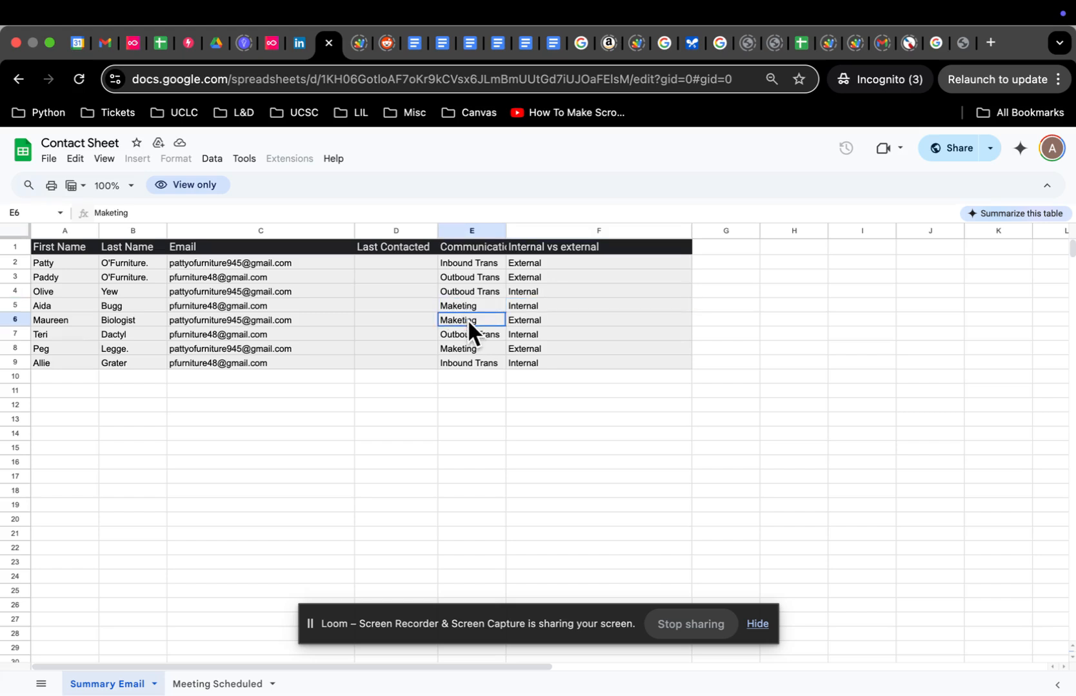
click(534, 316)
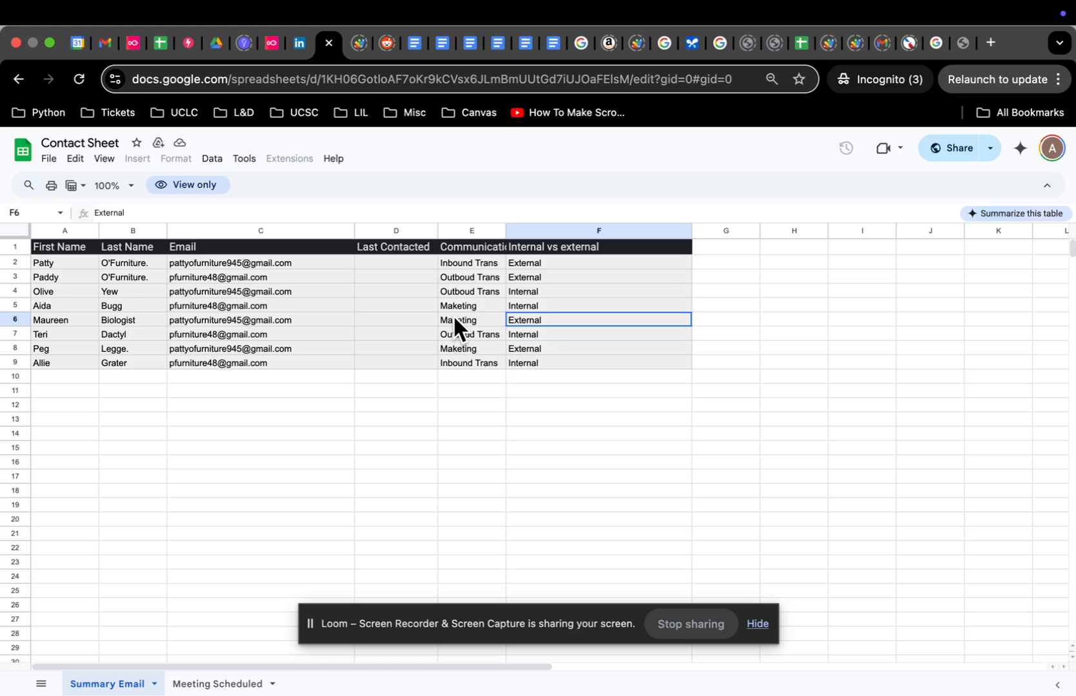
click(497, 307)
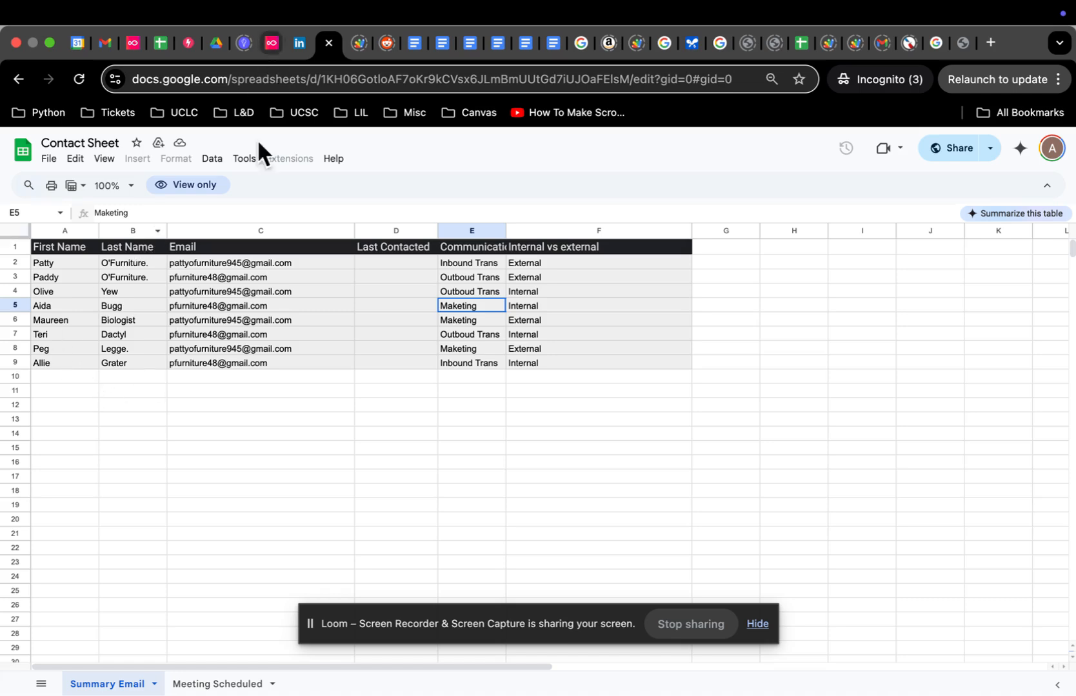
click(133, 43)
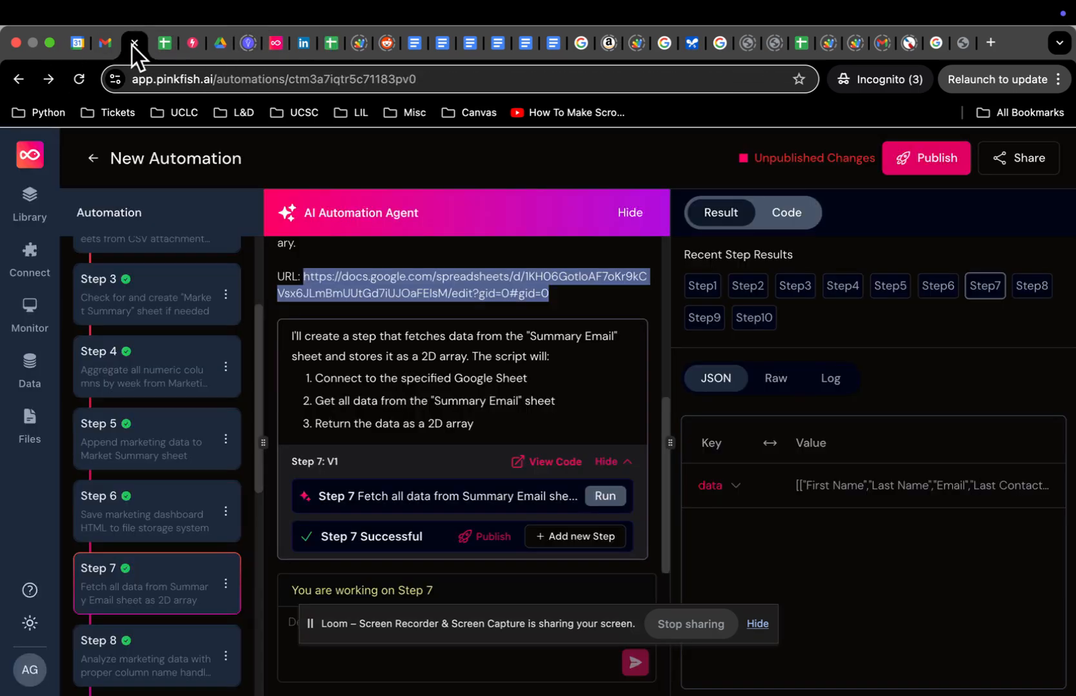
Step: Re-run Step 7 to fetch the Summary Email data, then open Step 8's marketing analysis
scroll(346, 433, down, 1)
click(606, 498)
scroll(144, 597, down, 2)
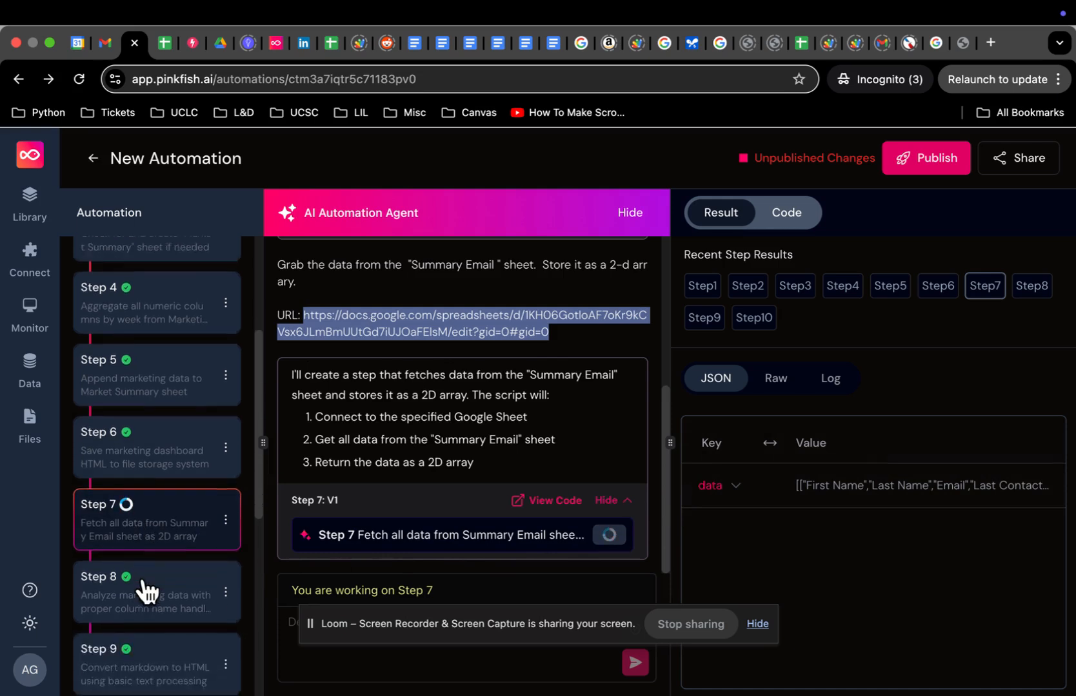
scroll(152, 561, down, 2)
click(157, 523)
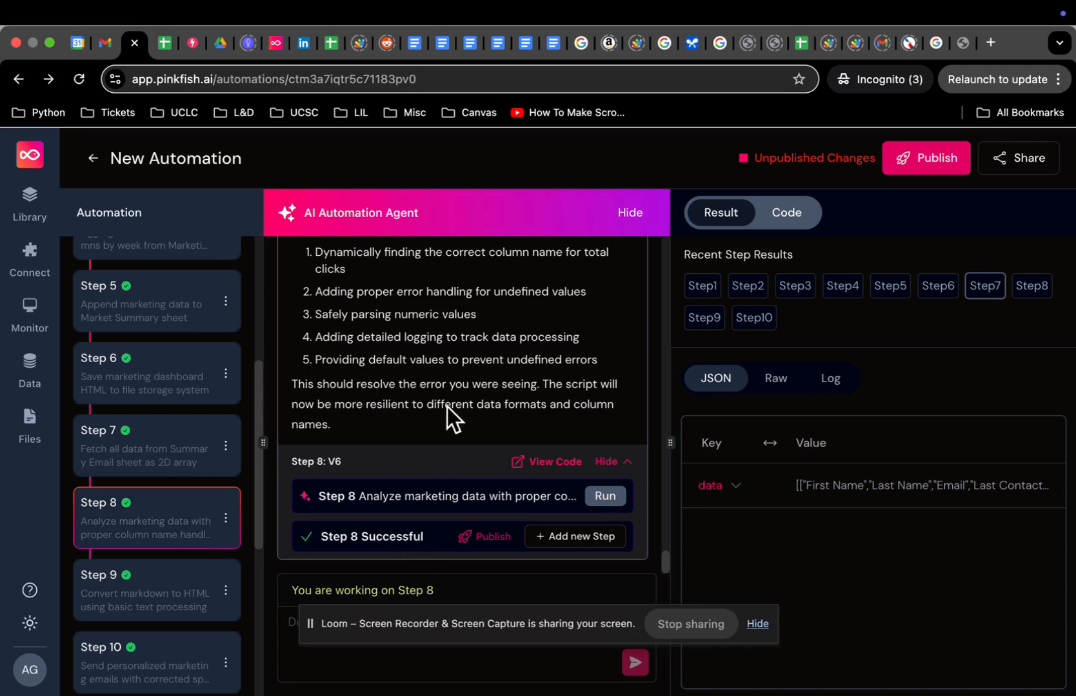
Step: Scroll the AI Agent chat back to Step 8: V6 and bring up its analysis output
scroll(447, 407, up, 10)
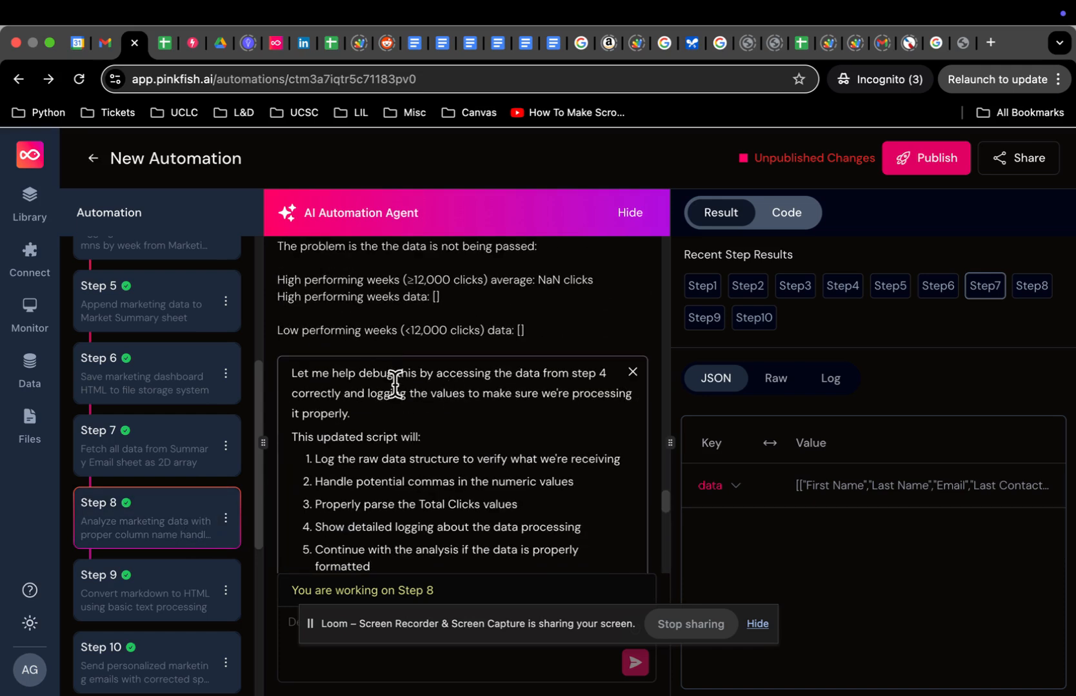
scroll(395, 384, down, 10)
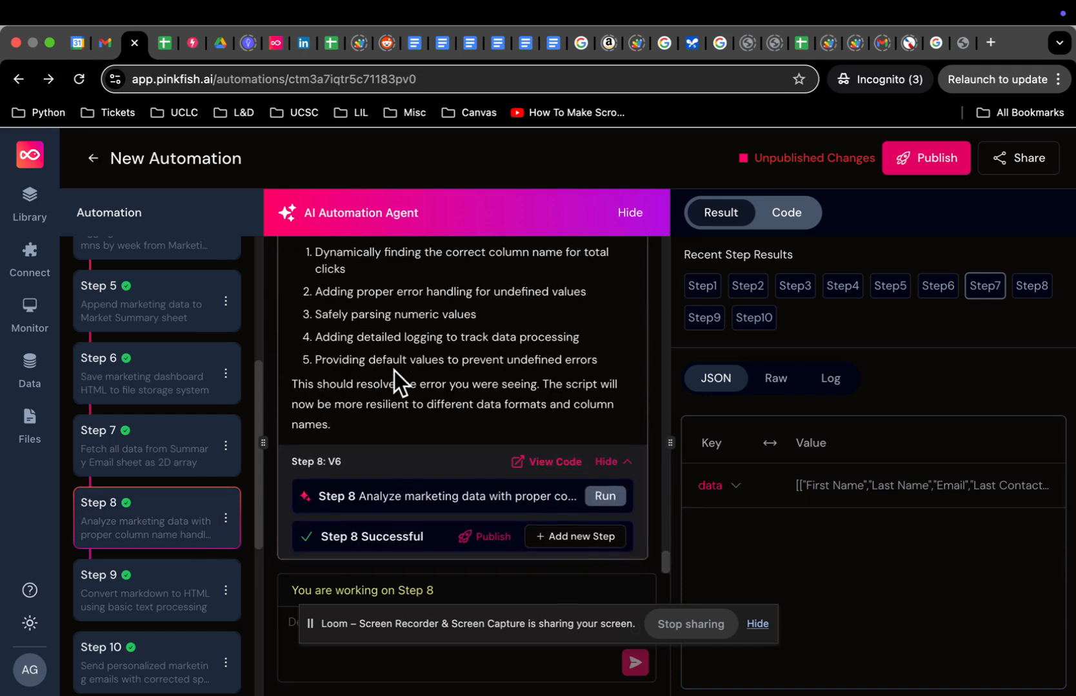
scroll(394, 371, up, 5)
scroll(394, 371, down, 3)
scroll(394, 371, up, 4)
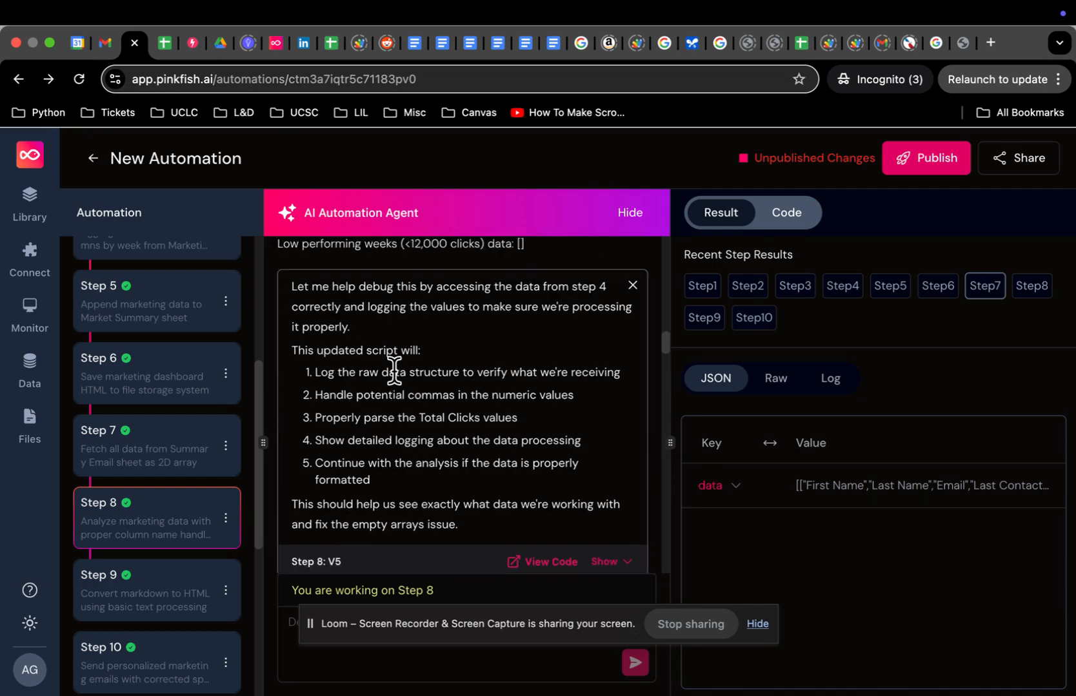
scroll(394, 371, up, 15)
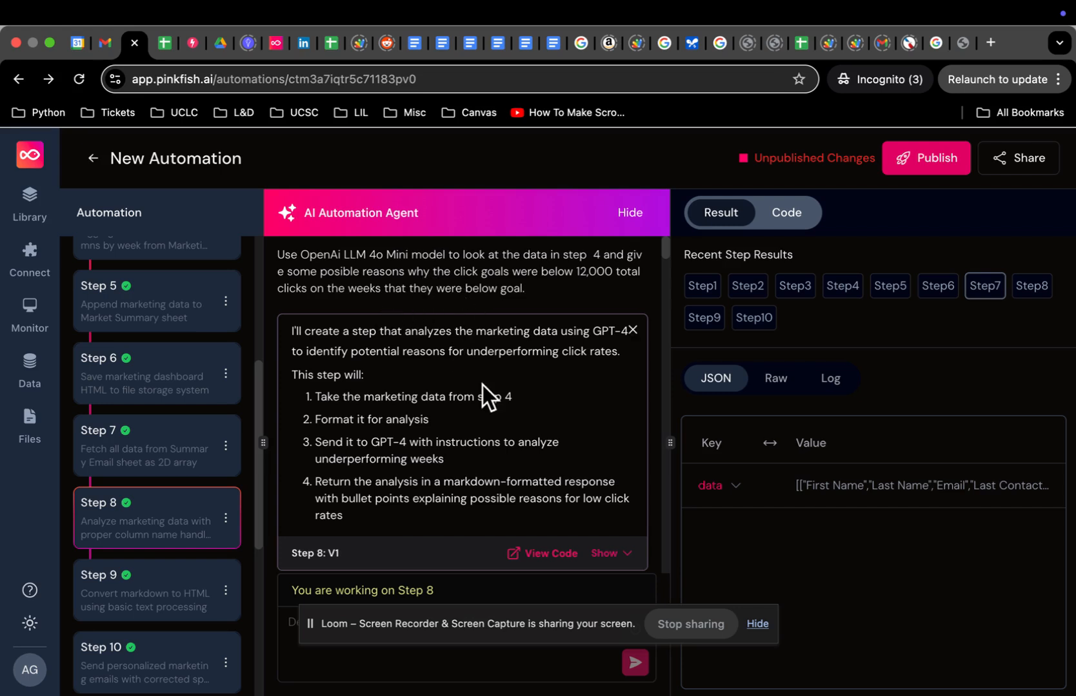
scroll(482, 385, down, 2)
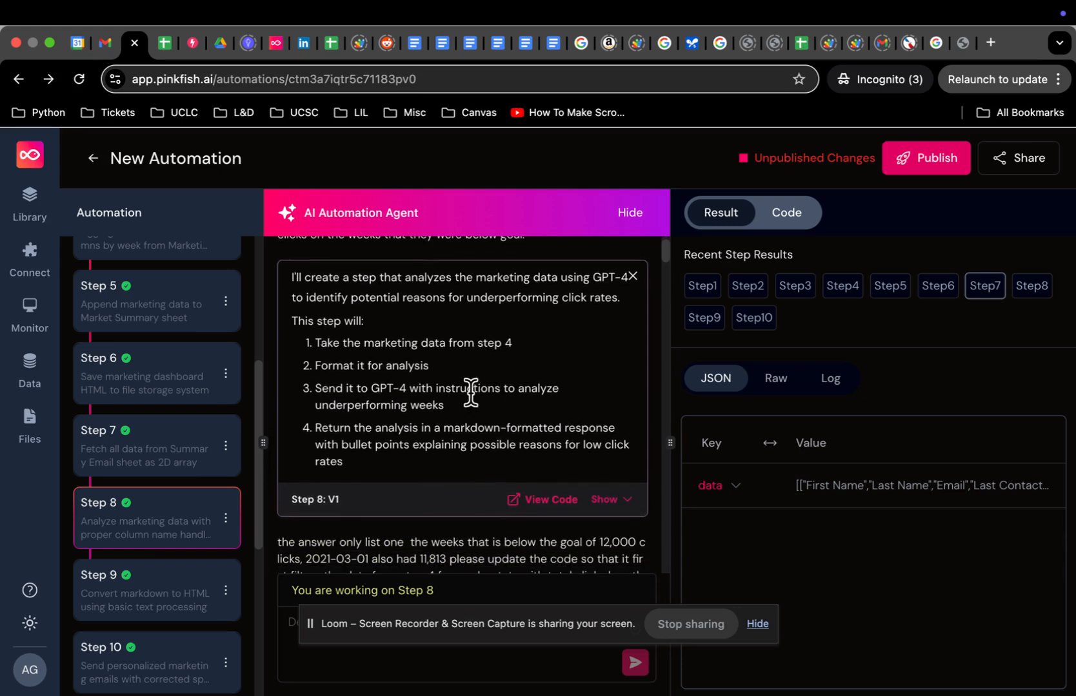
scroll(454, 441, down, 5)
scroll(454, 441, down, 4)
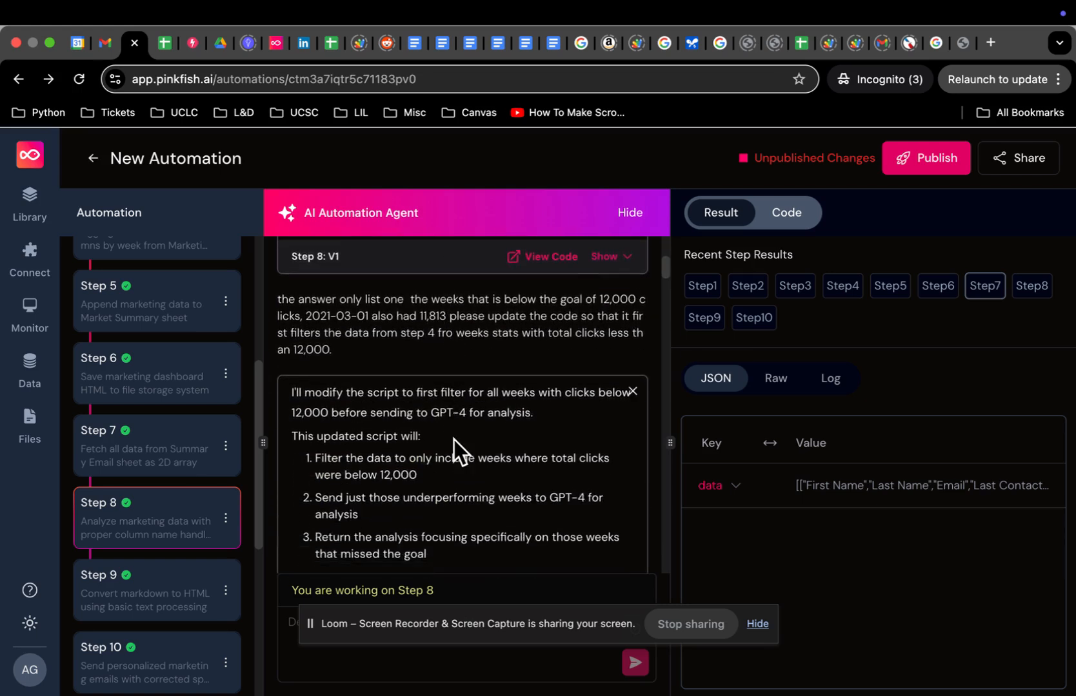
scroll(454, 432, down, 3)
scroll(445, 422, down, 1)
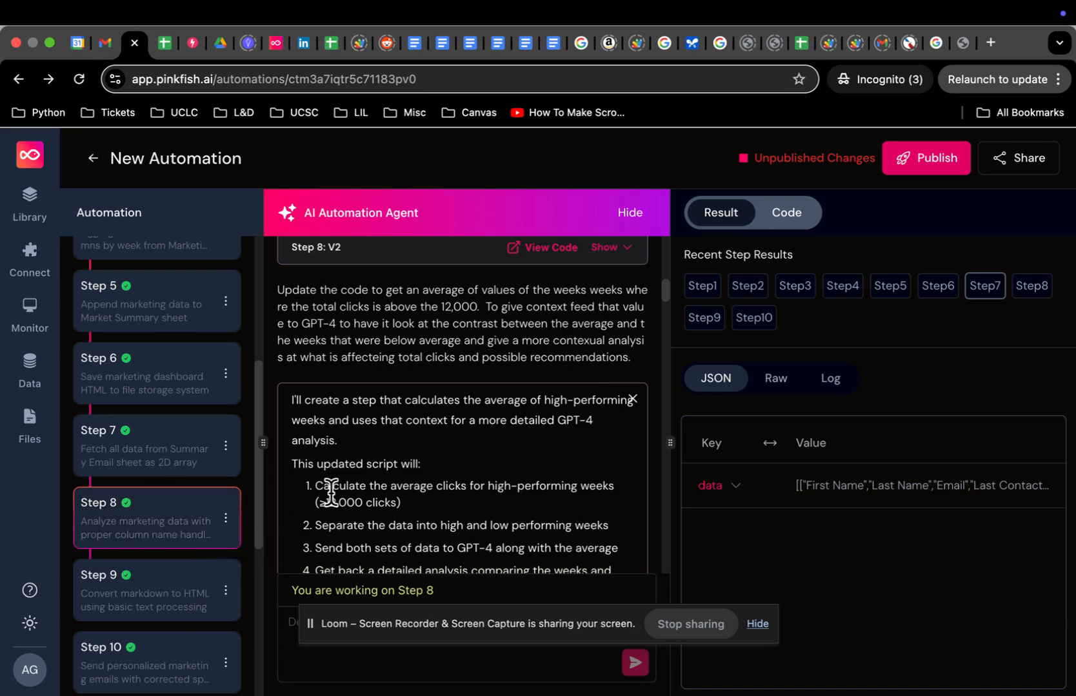
click(164, 523)
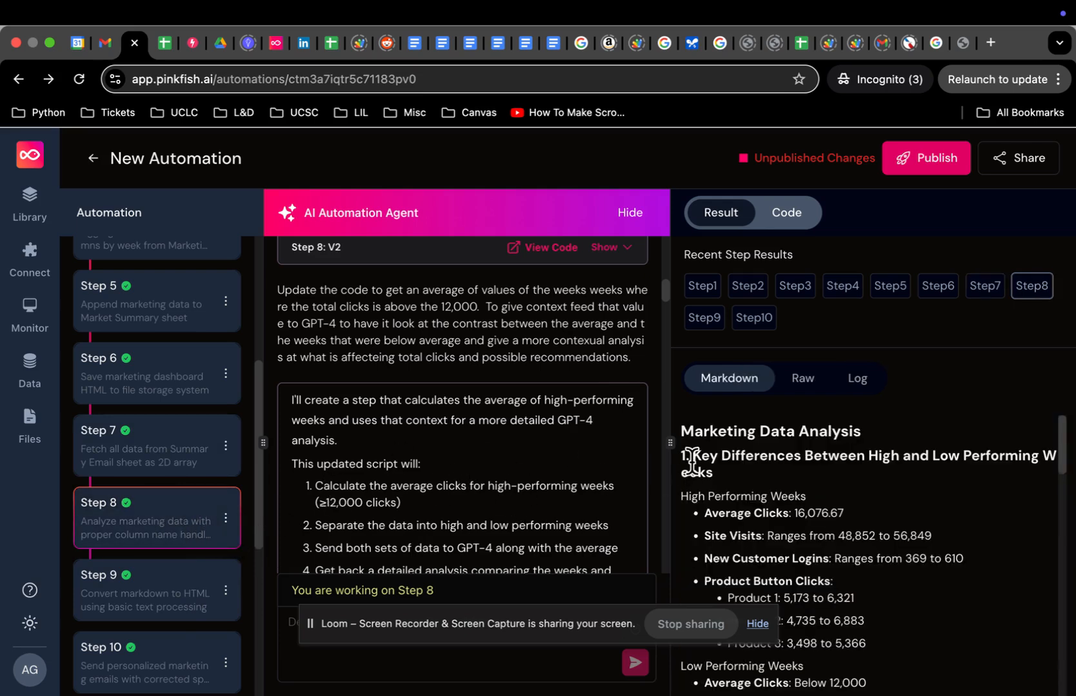
Step: Rerun Step 8 and review the result contrasting high weeks (avg clicks 16,076.67) with weeks below 12,000
scroll(754, 454, down, 1)
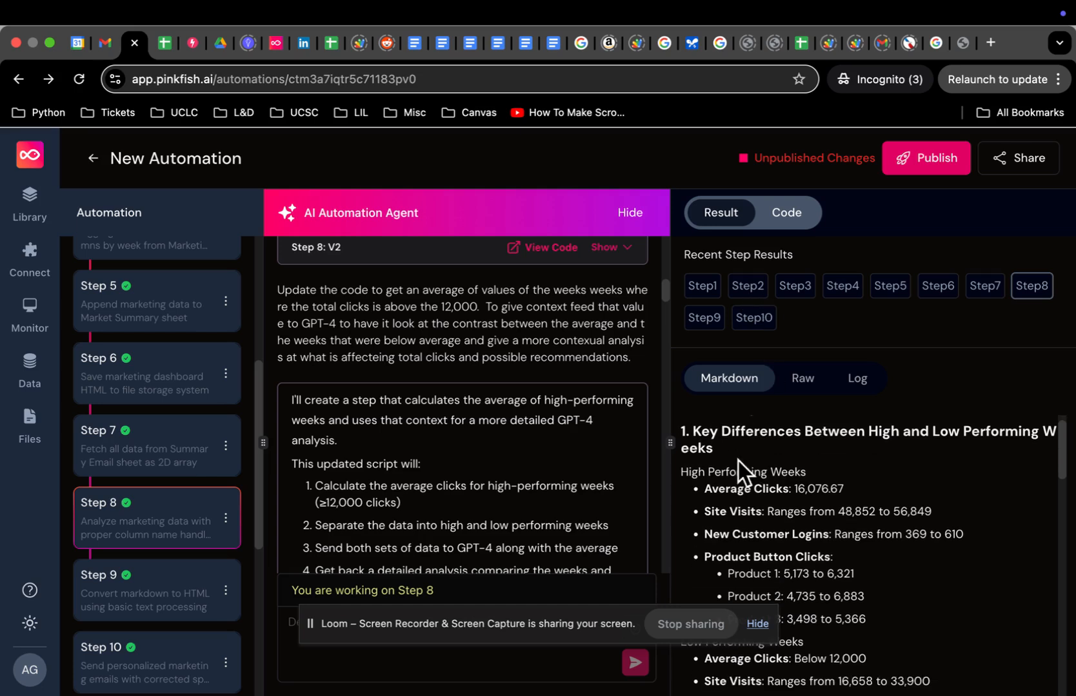
scroll(521, 480, down, 5)
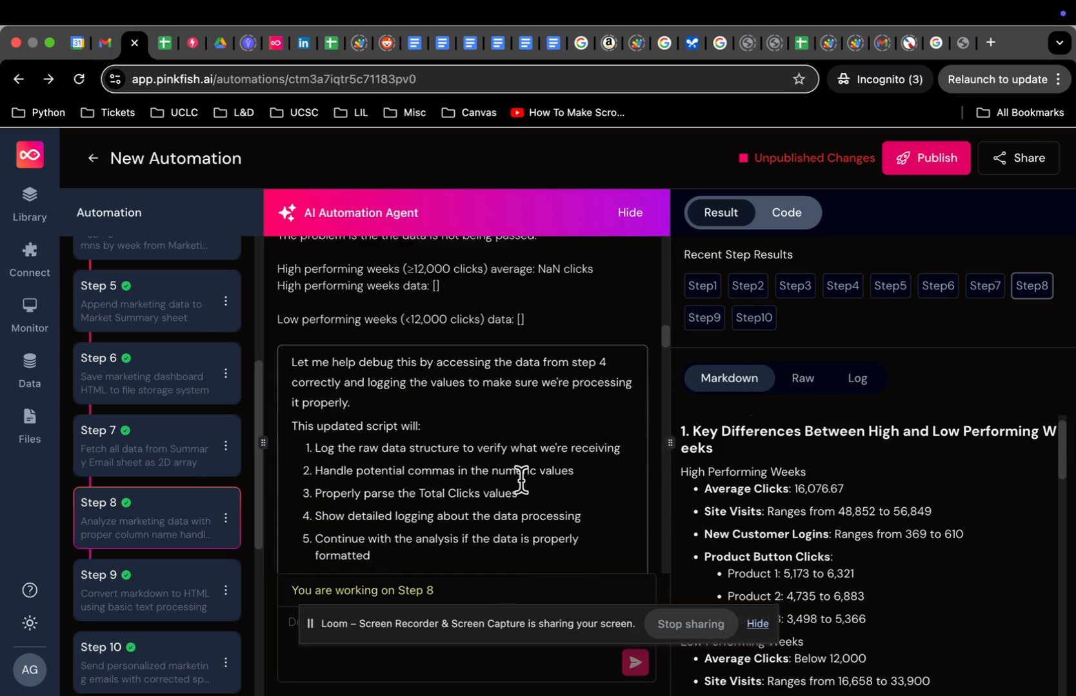
scroll(521, 481, down, 3)
scroll(521, 454, down, 20)
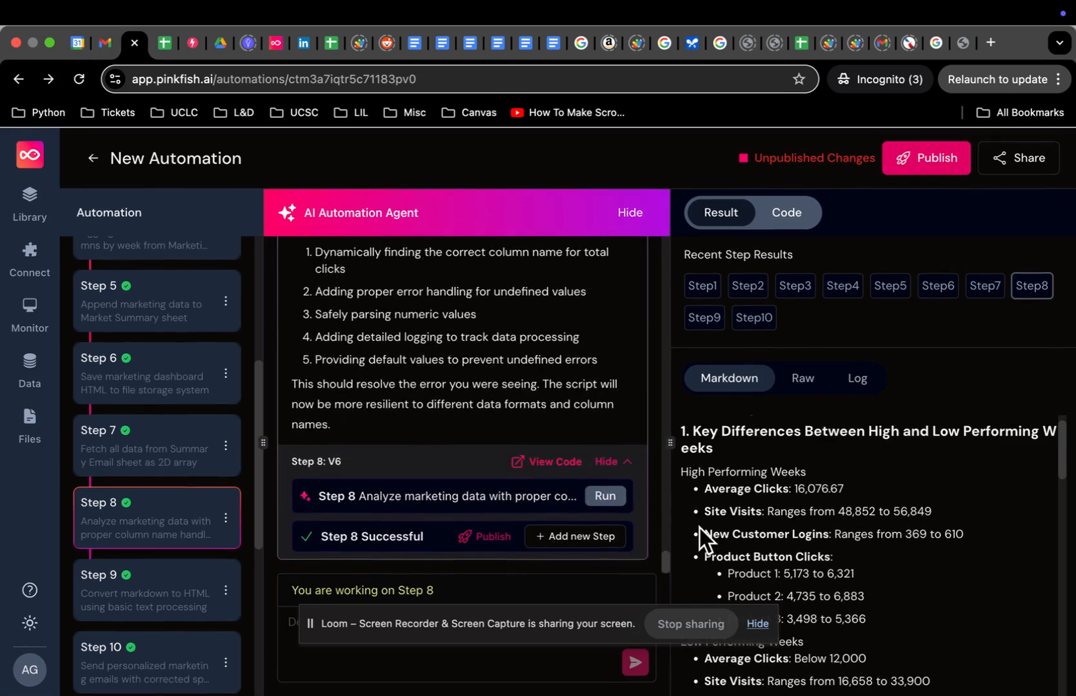
click(614, 496)
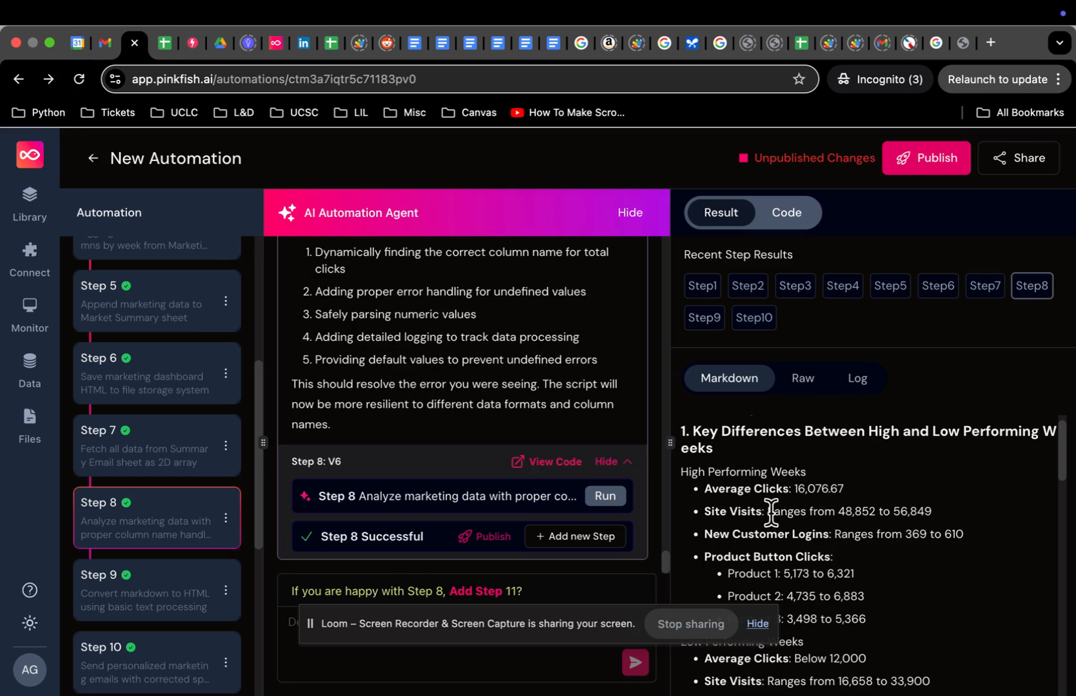
scroll(774, 523, down, 3)
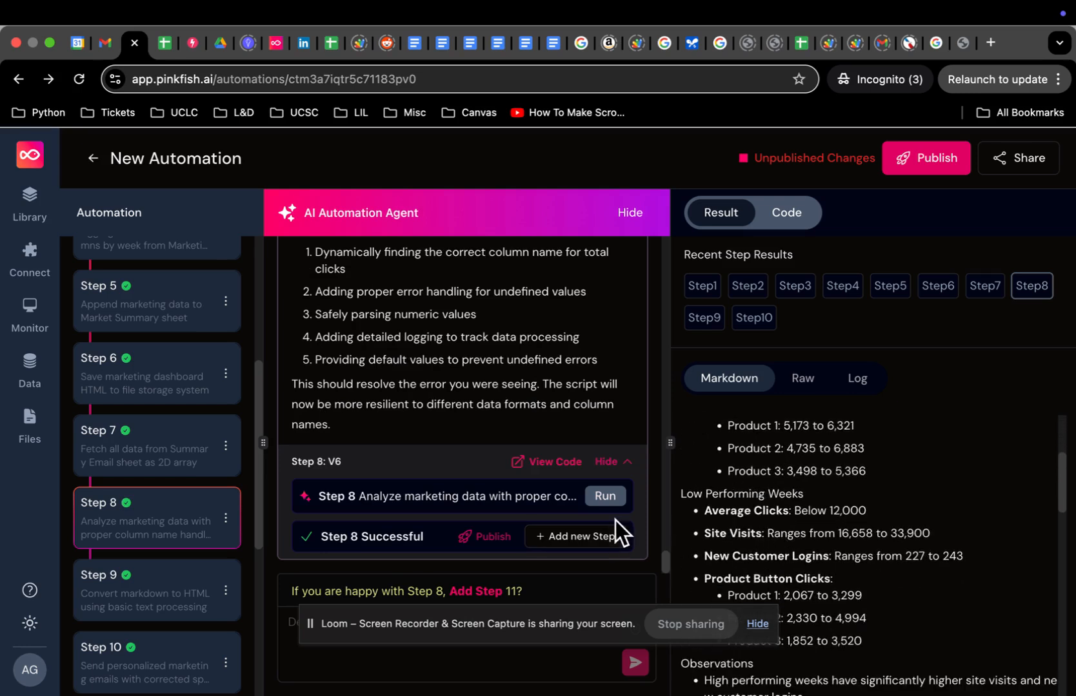
Step: Rerun Step 9 V3 with its result shown as raw HTML of the Step 8 marketing analysis
click(161, 601)
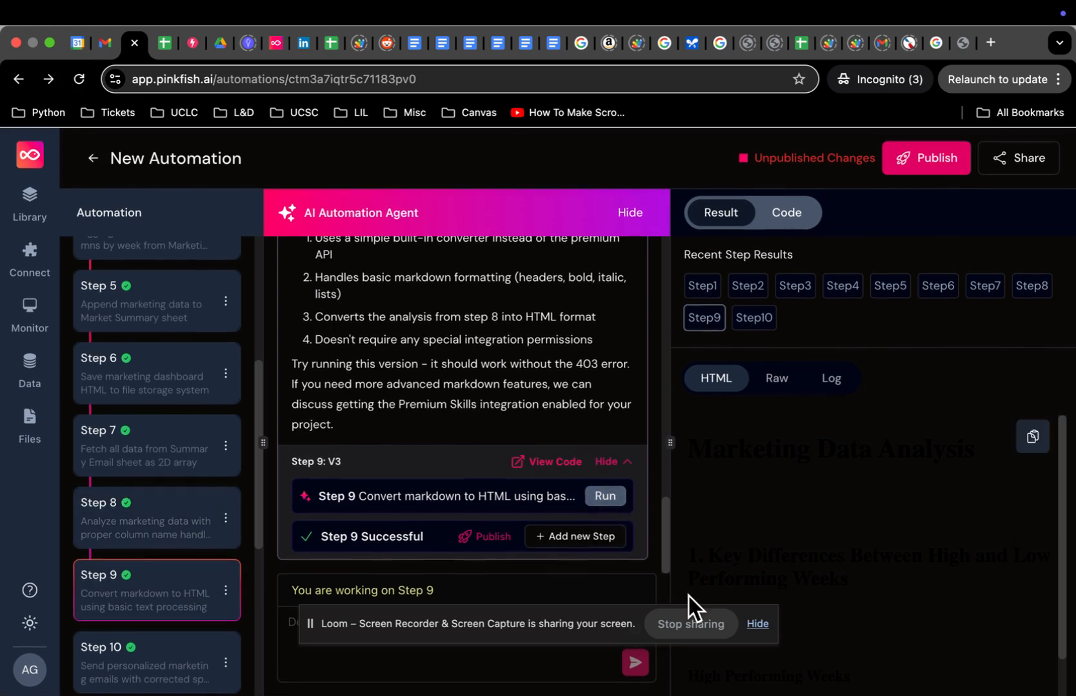
click(777, 380)
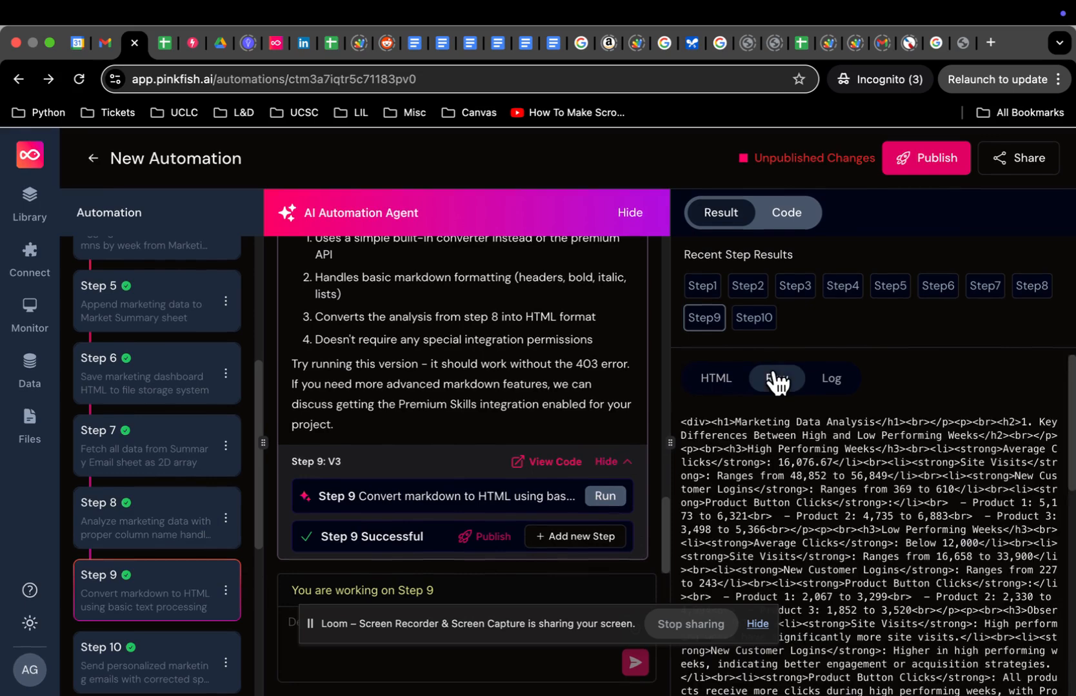
click(604, 496)
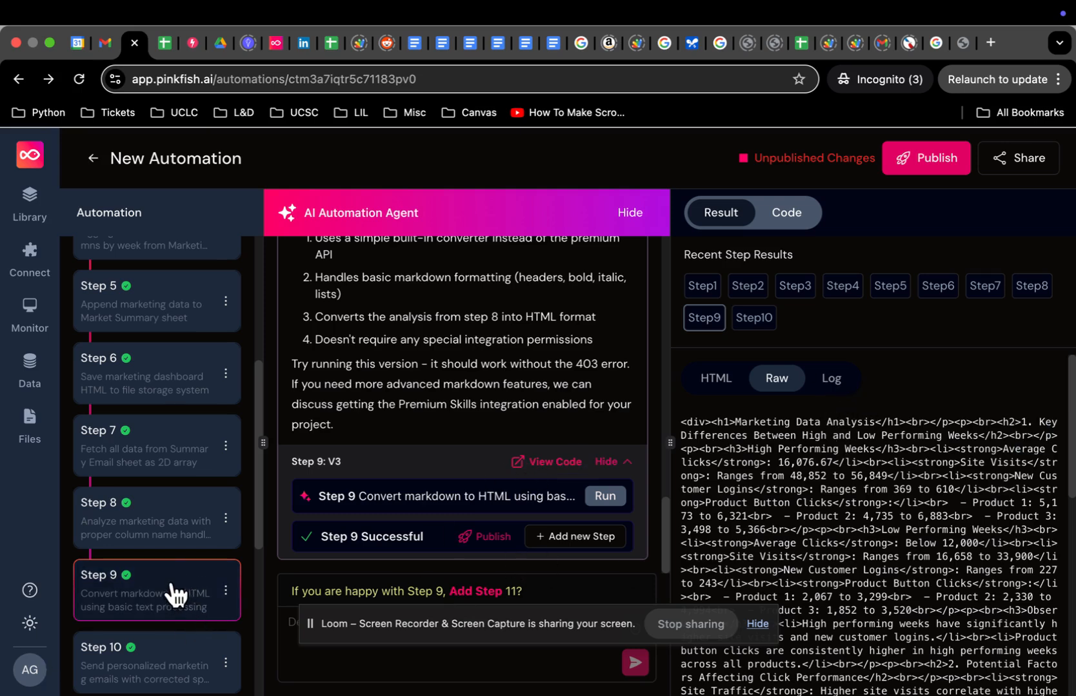
scroll(173, 592, down, 1)
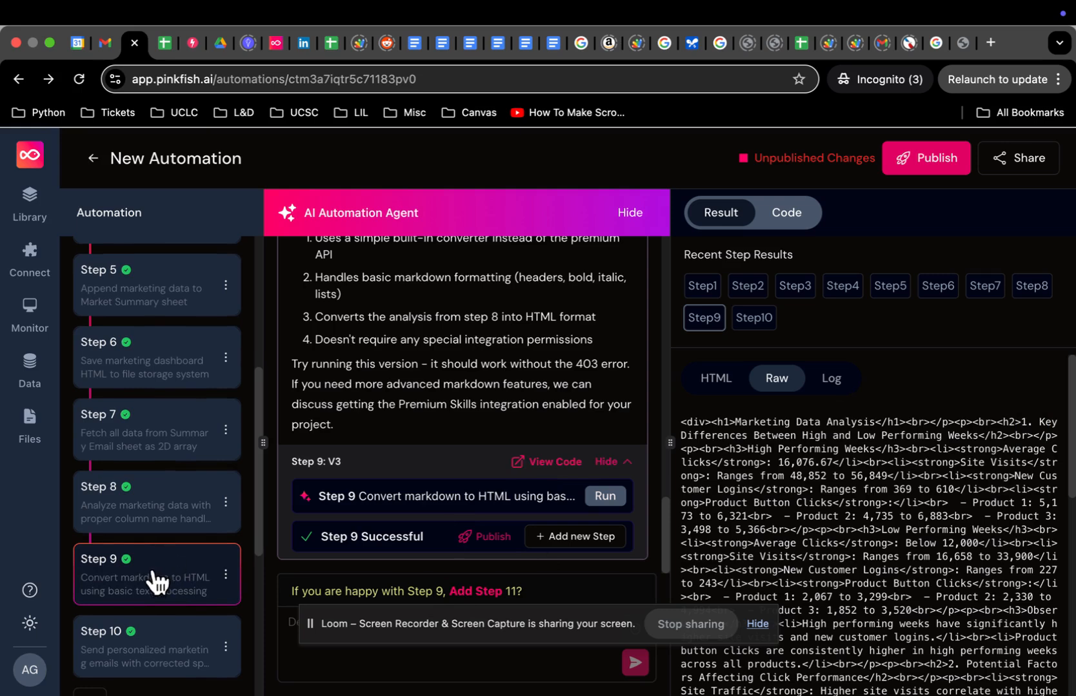
scroll(152, 576, down, 5)
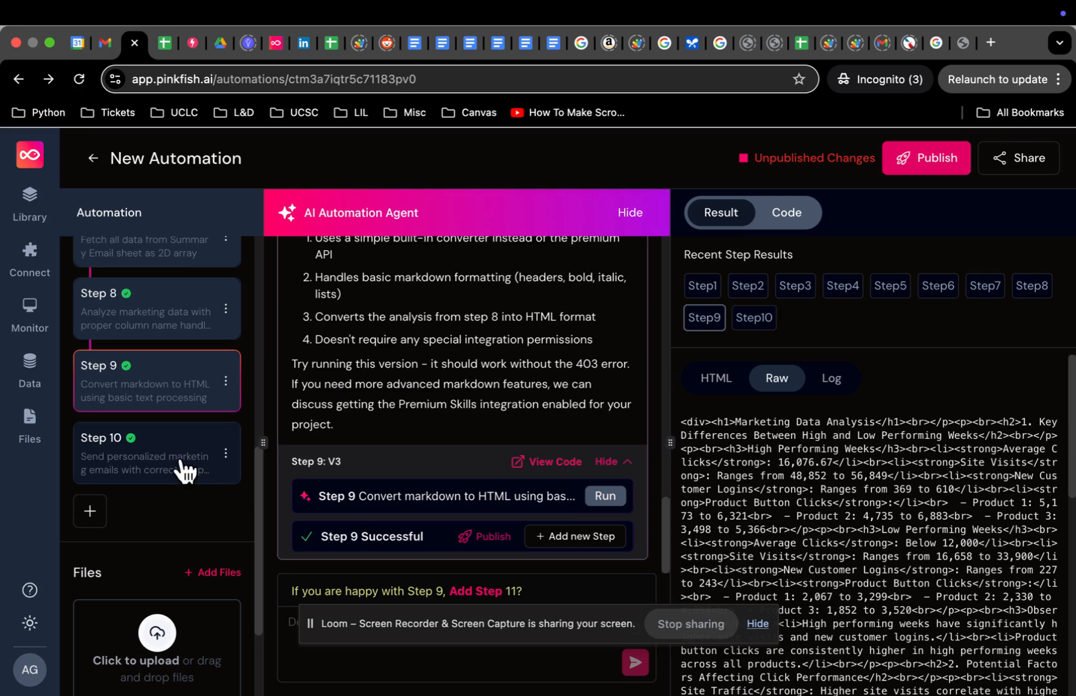
Step: Rerun the Step 10 V5 email step so its JSON result reports totalEmailsSent of 1
click(185, 470)
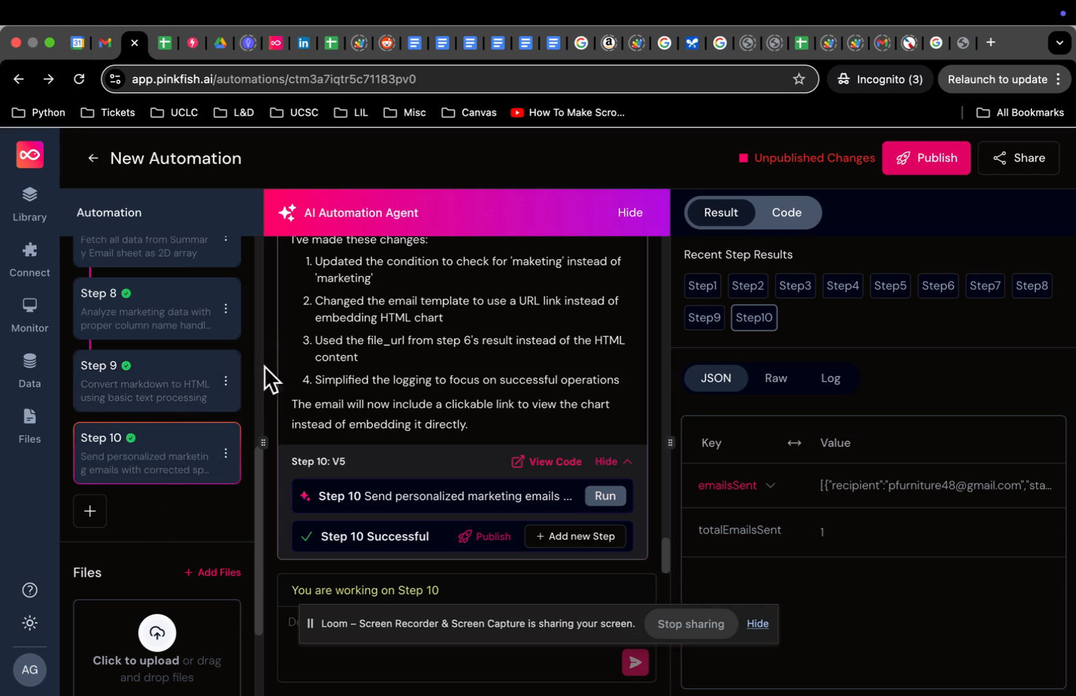
scroll(176, 416, down, 1)
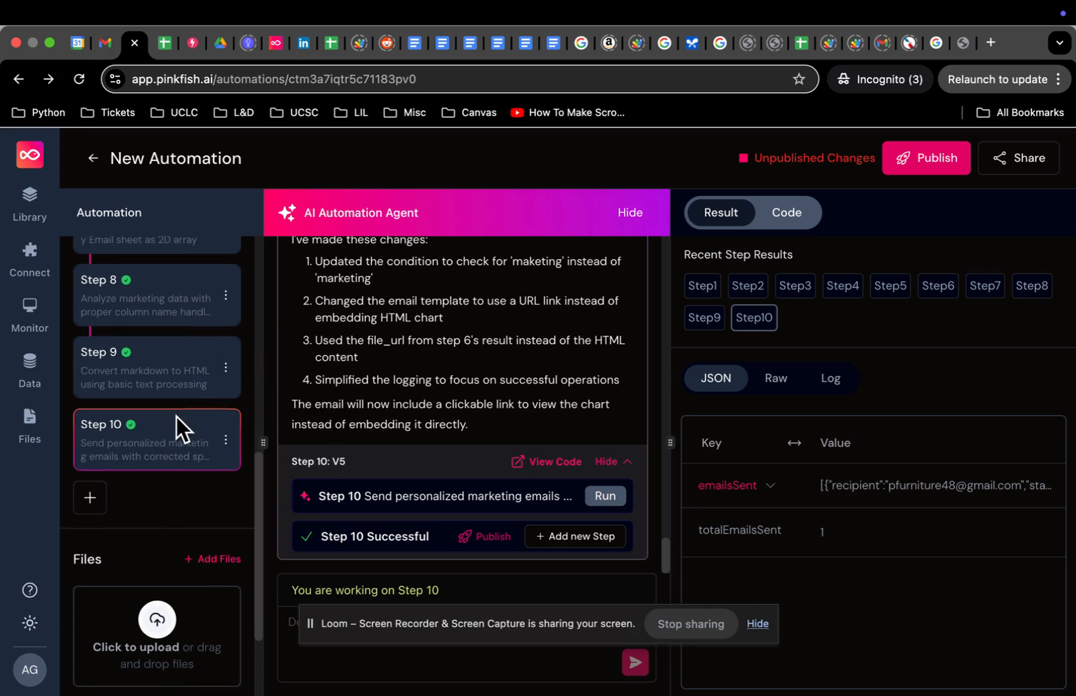
click(610, 496)
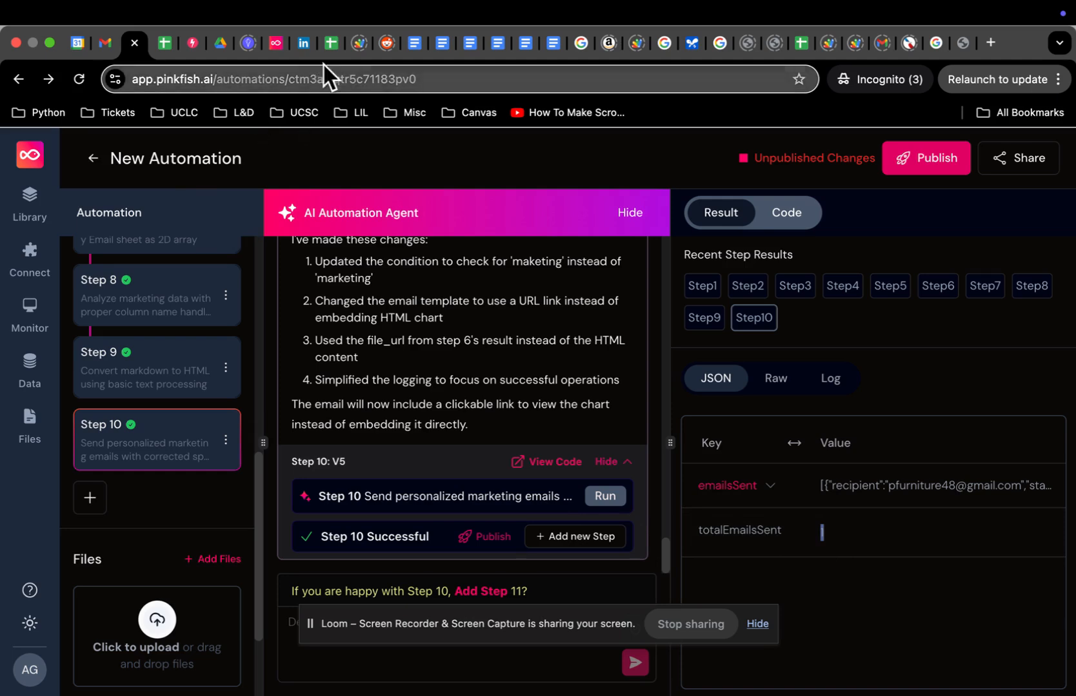
Step: Switch to the Contact Sheet's Summary Email tab and select the marketing contact's first name in A5
click(329, 44)
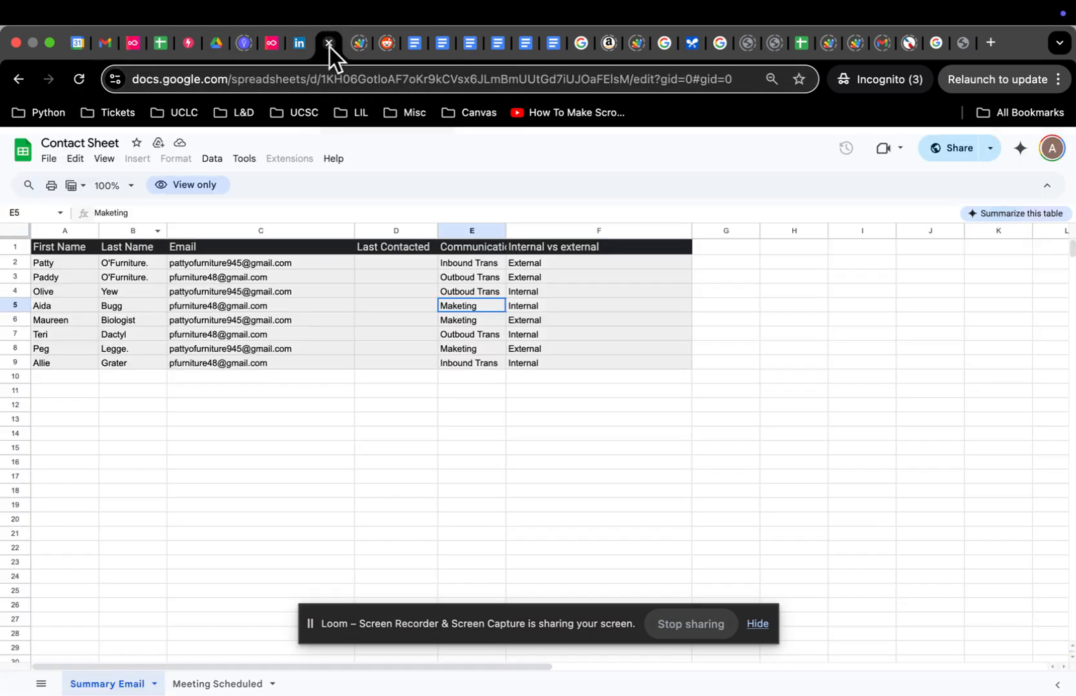
click(67, 308)
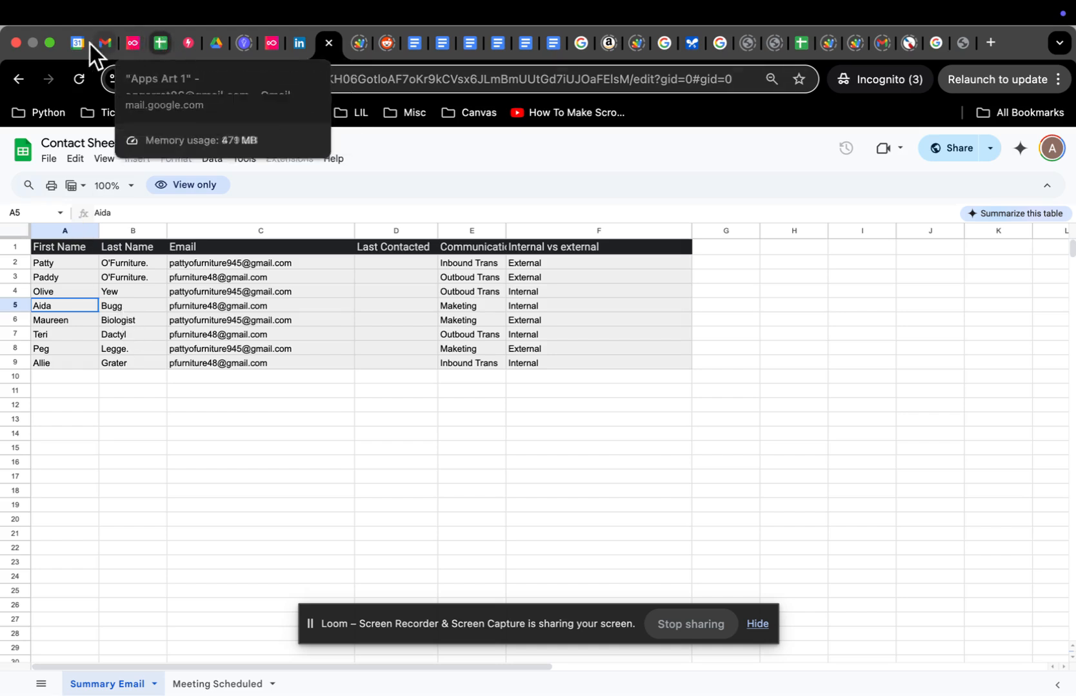
Step: Show Gmail's Sent folder, refreshed so the 4:51 PM 'Marketing Performance Review' email appears
click(106, 42)
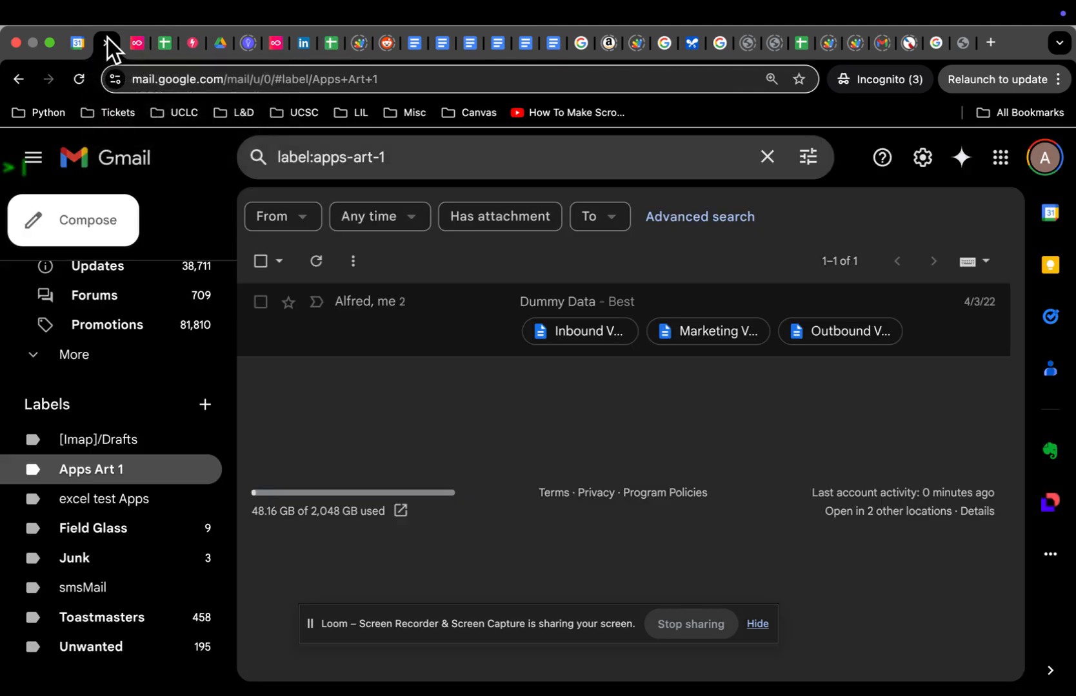
scroll(112, 439, up, 5)
click(121, 396)
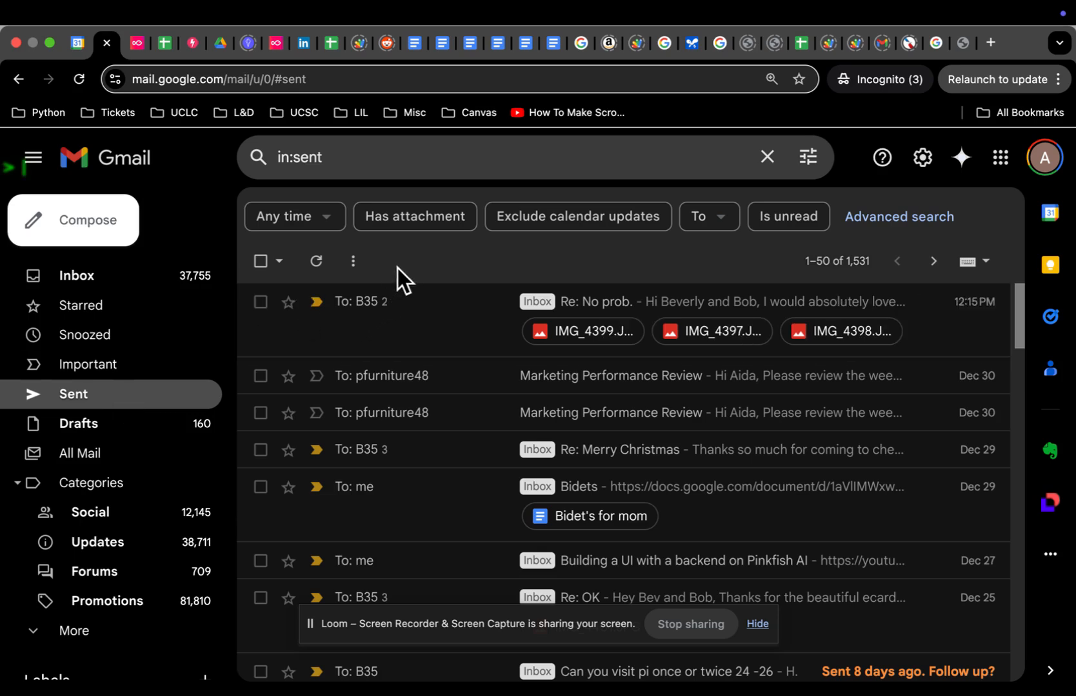
click(316, 260)
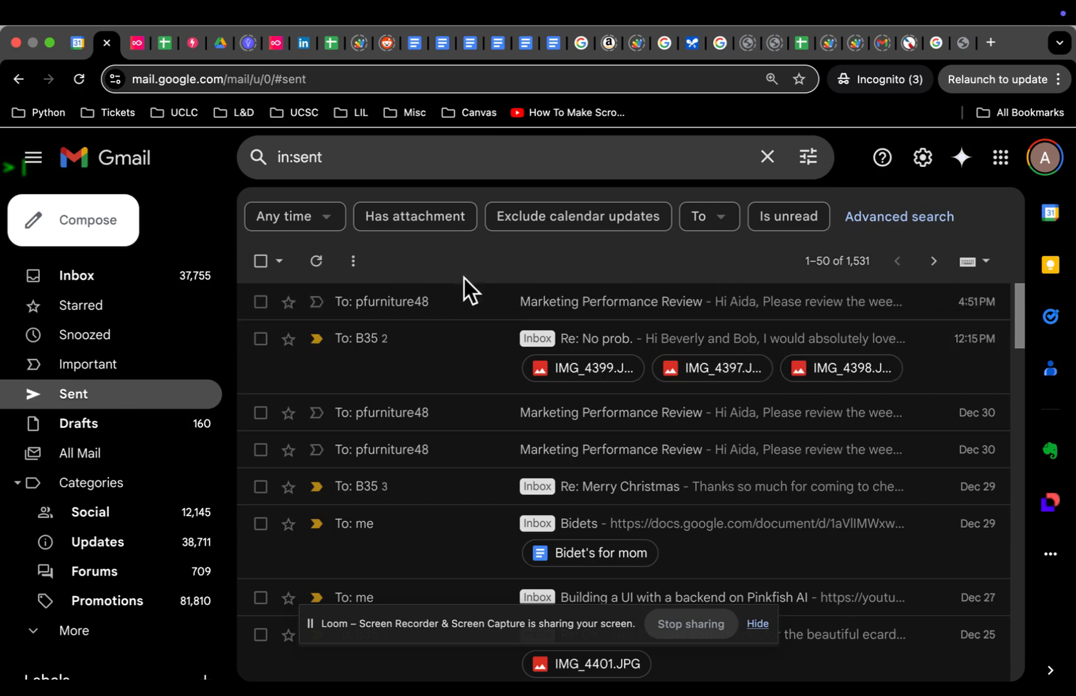
click(482, 306)
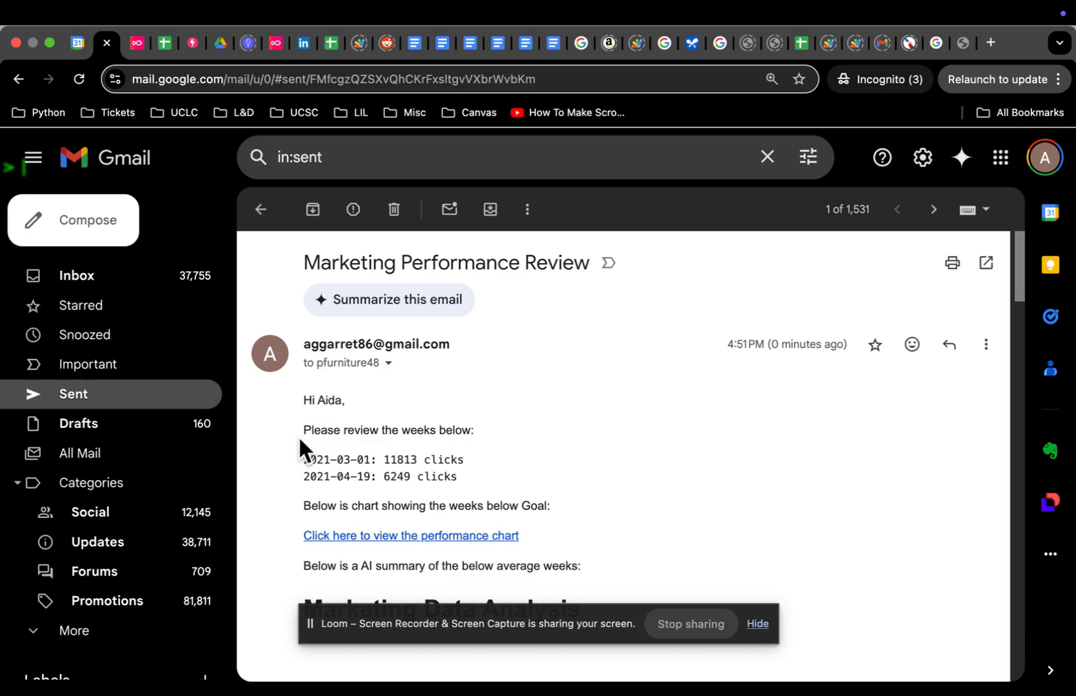
drag(301, 426, 486, 426)
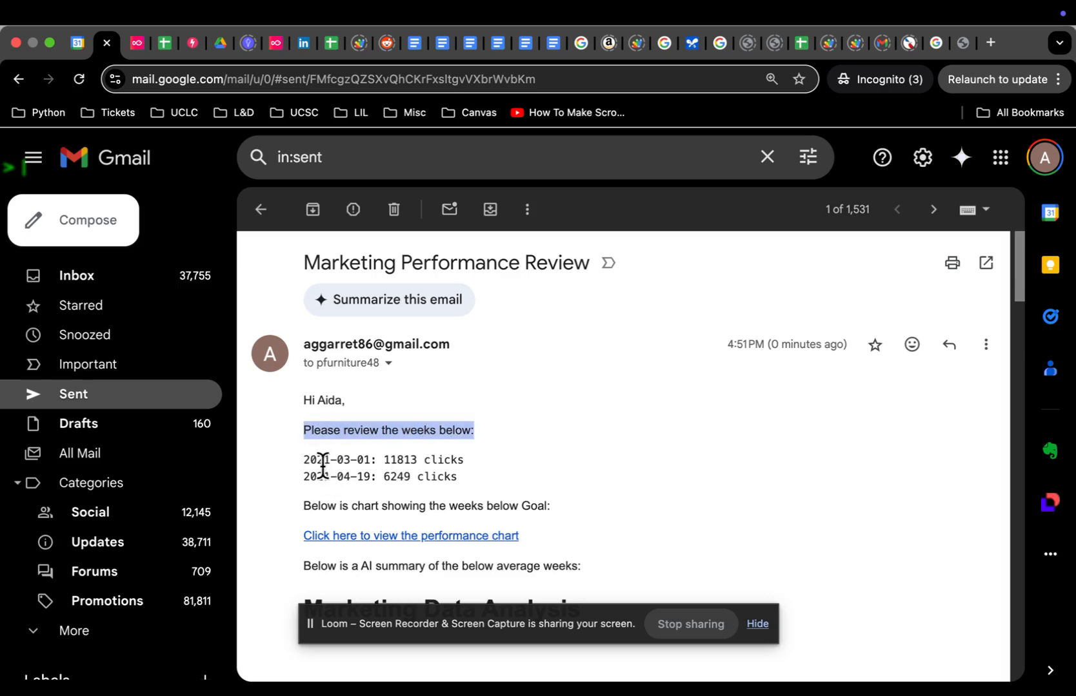
scroll(326, 445, down, 2)
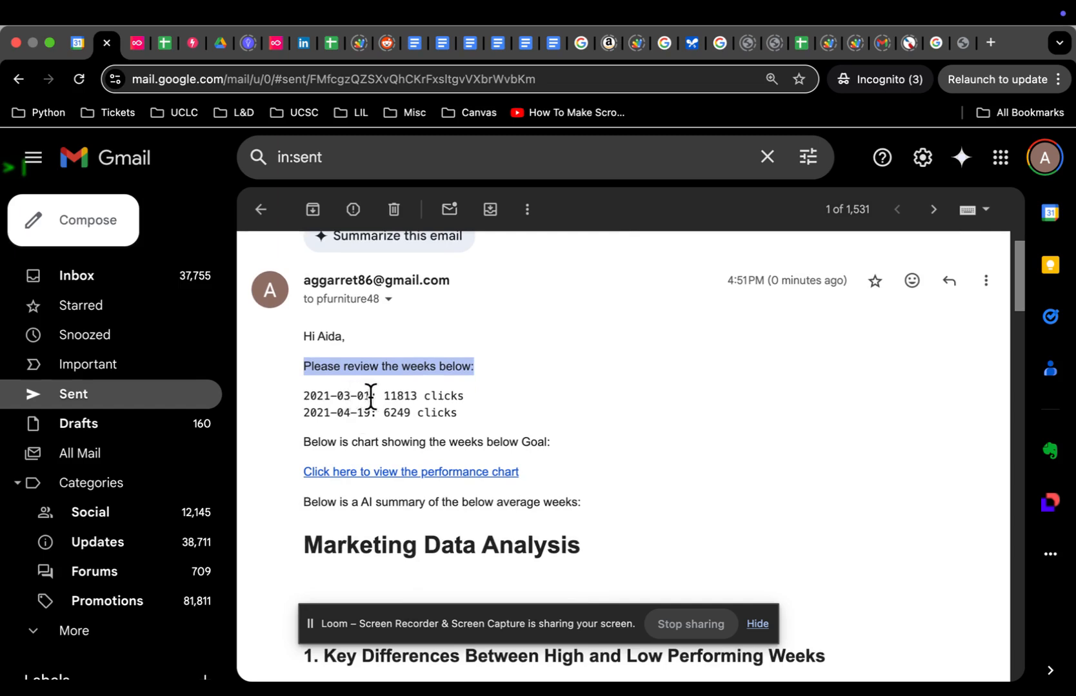
drag(379, 399, 445, 396)
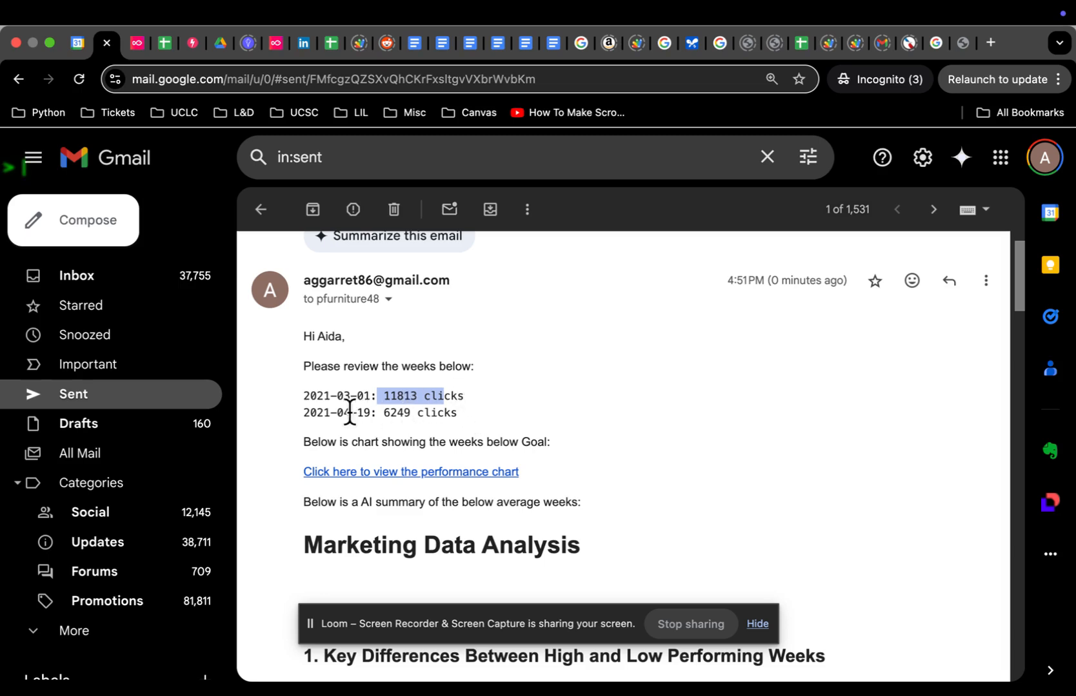
drag(306, 413, 411, 413)
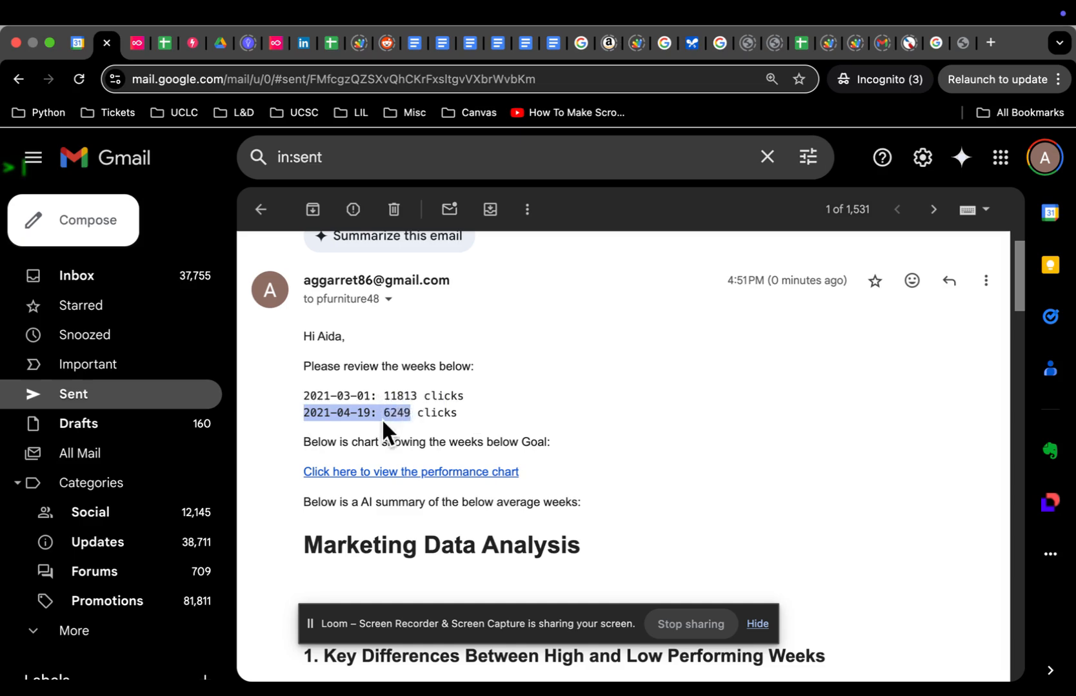
scroll(350, 443, down, 10)
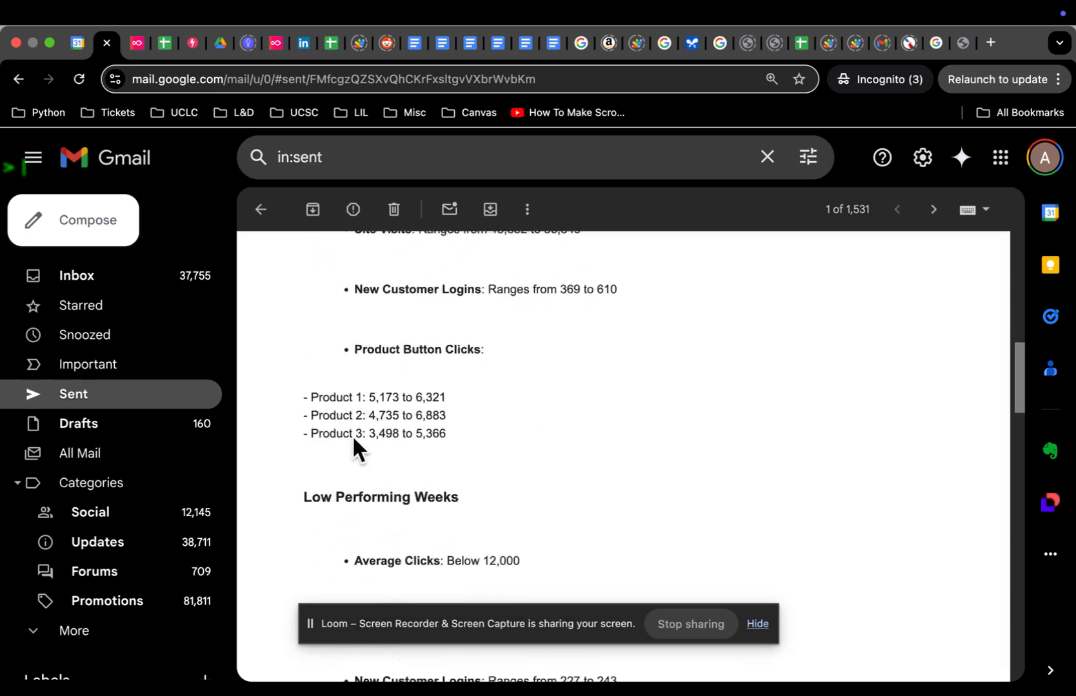
scroll(354, 419, down, 5)
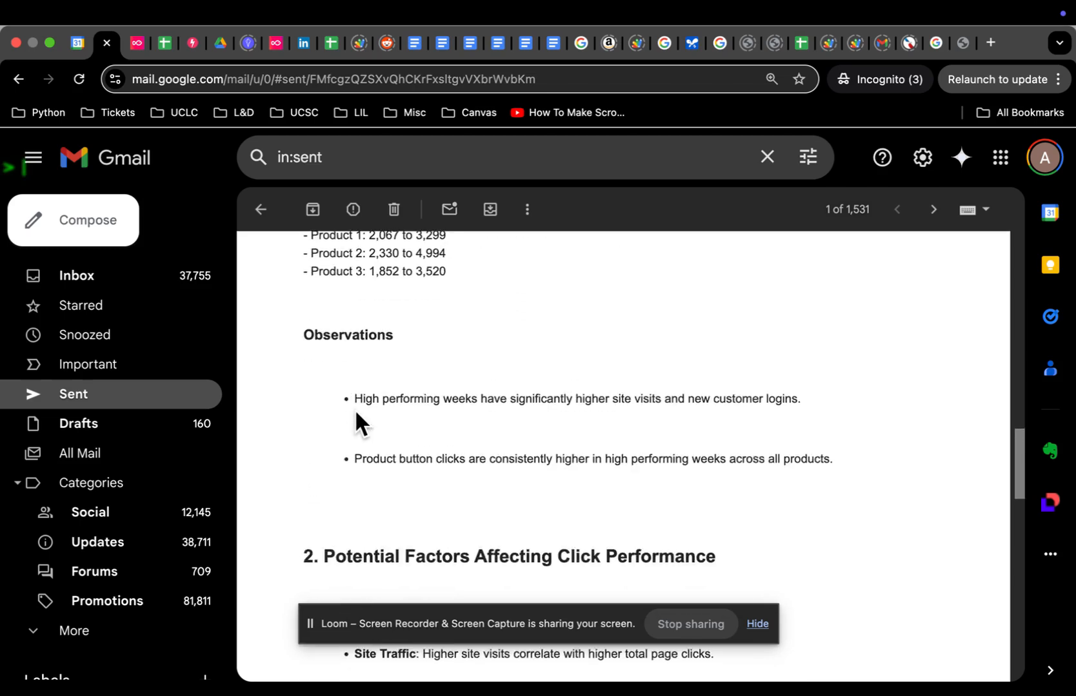
scroll(356, 414, down, 8)
scroll(389, 351, down, 5)
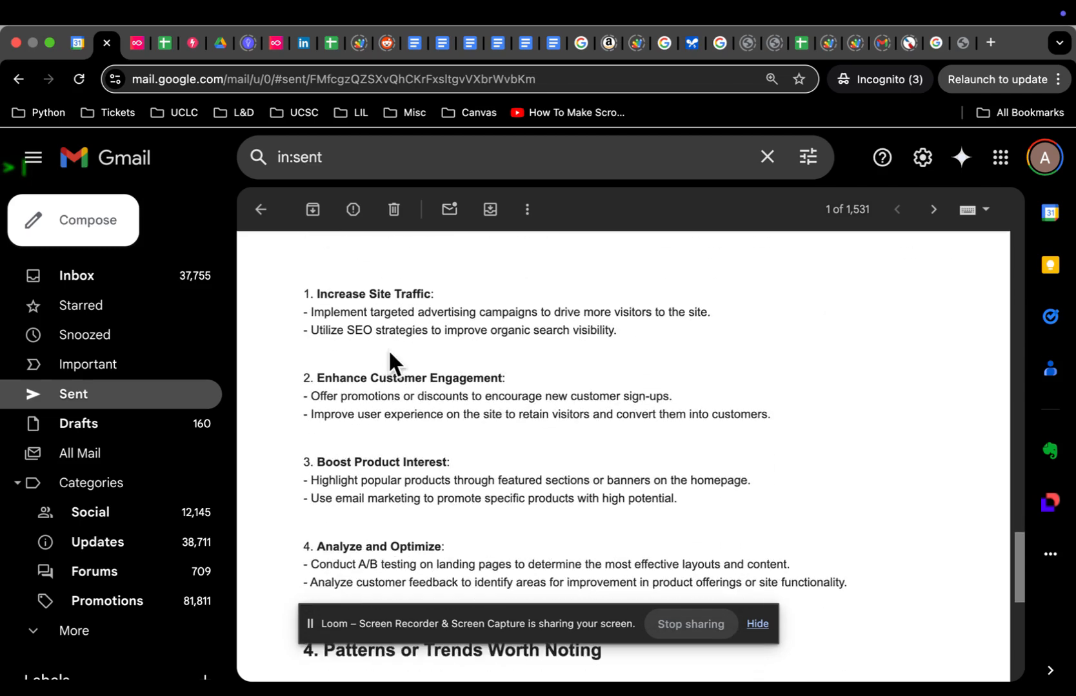
scroll(389, 351, up, 15)
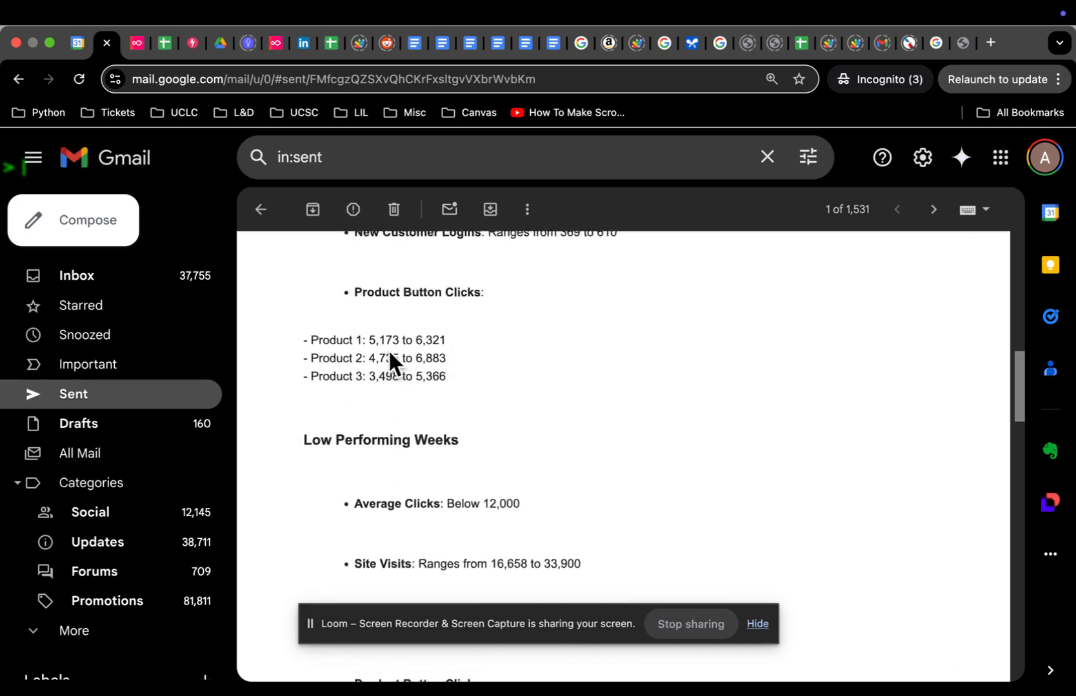
scroll(388, 349, up, 5)
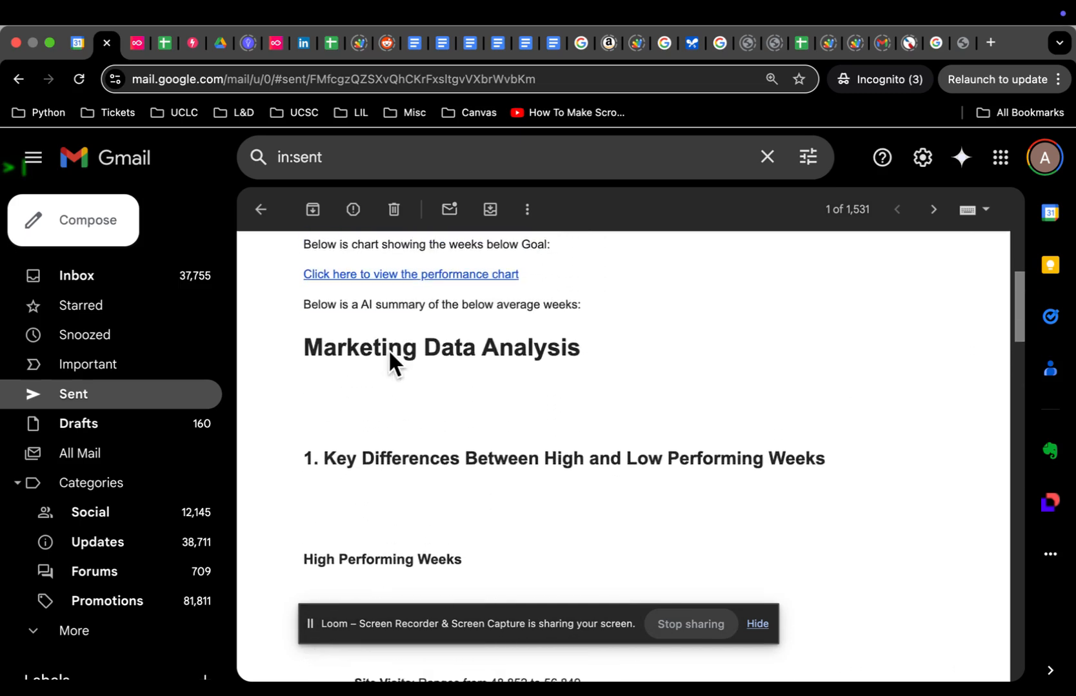
scroll(389, 352, down, 5)
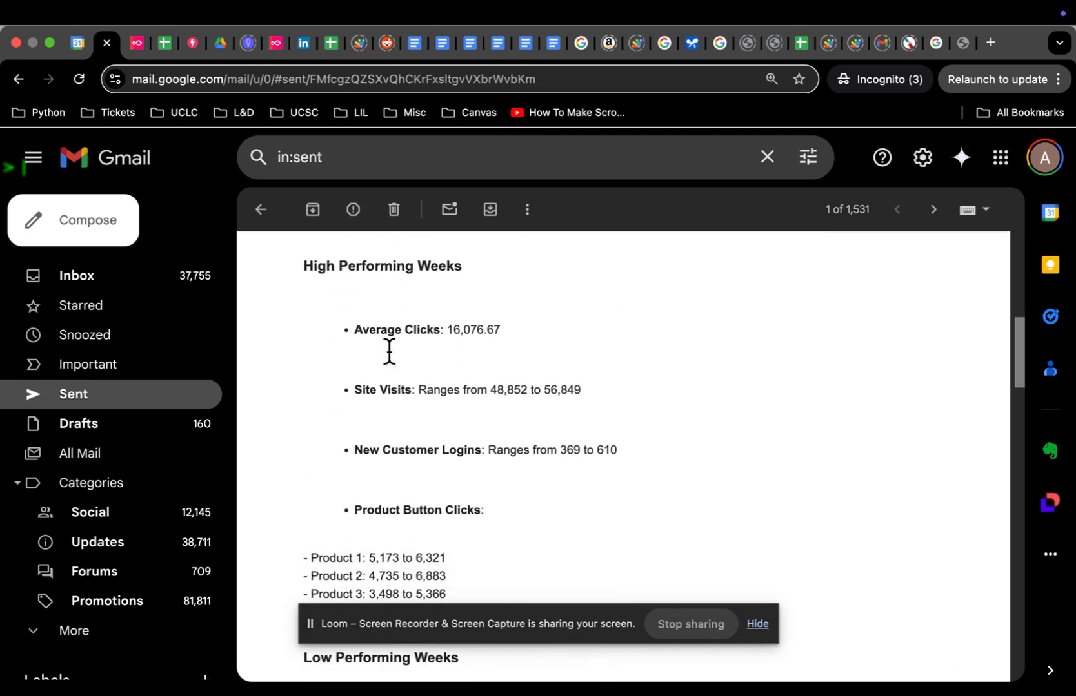
scroll(389, 348, down, 2)
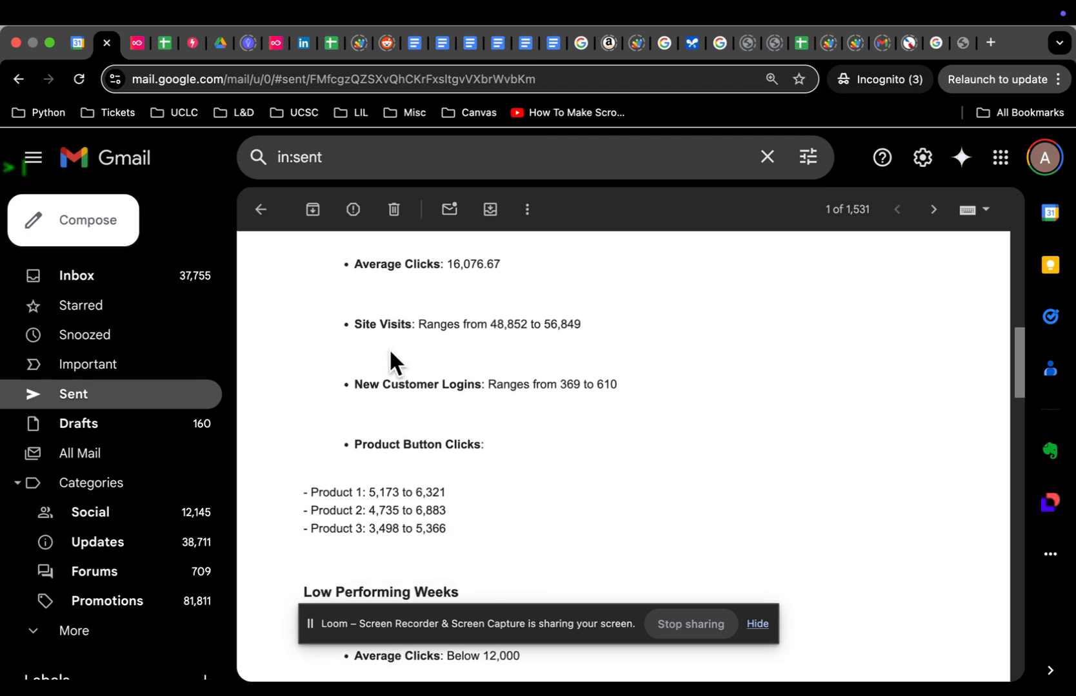
scroll(390, 361, down, 2)
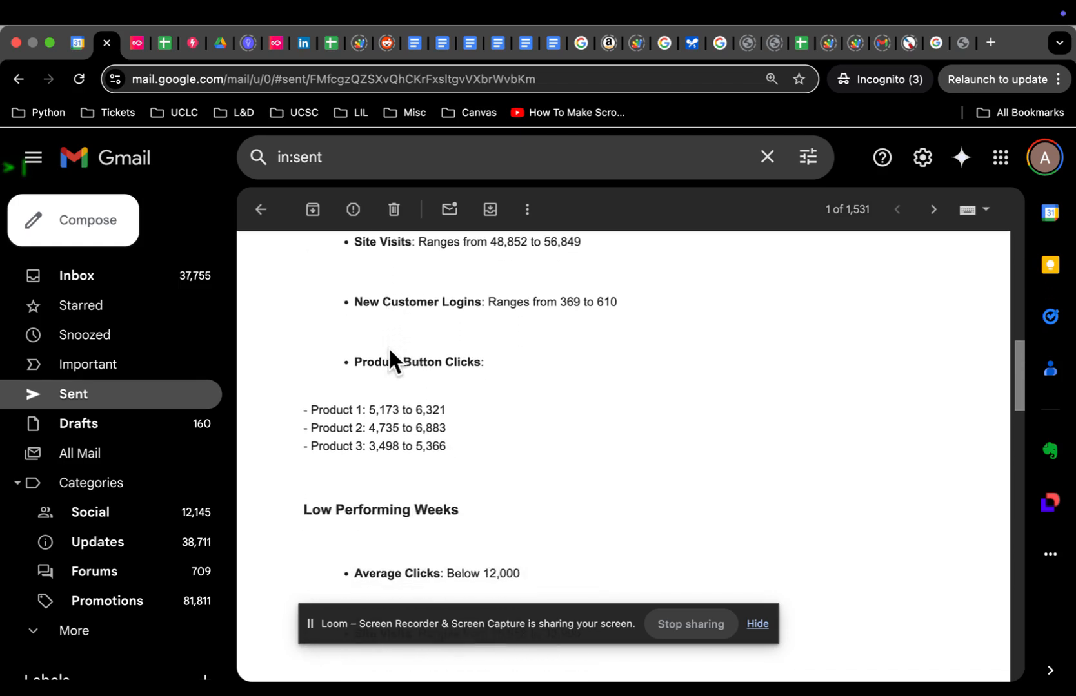
scroll(389, 347, down, 6)
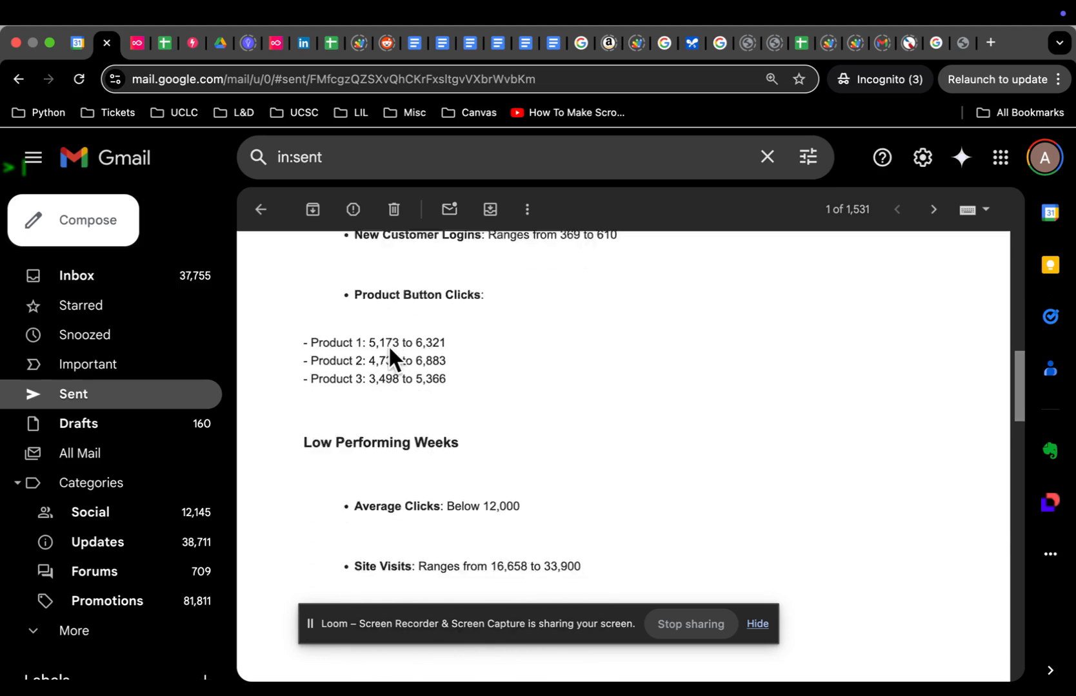
scroll(389, 348, down, 8)
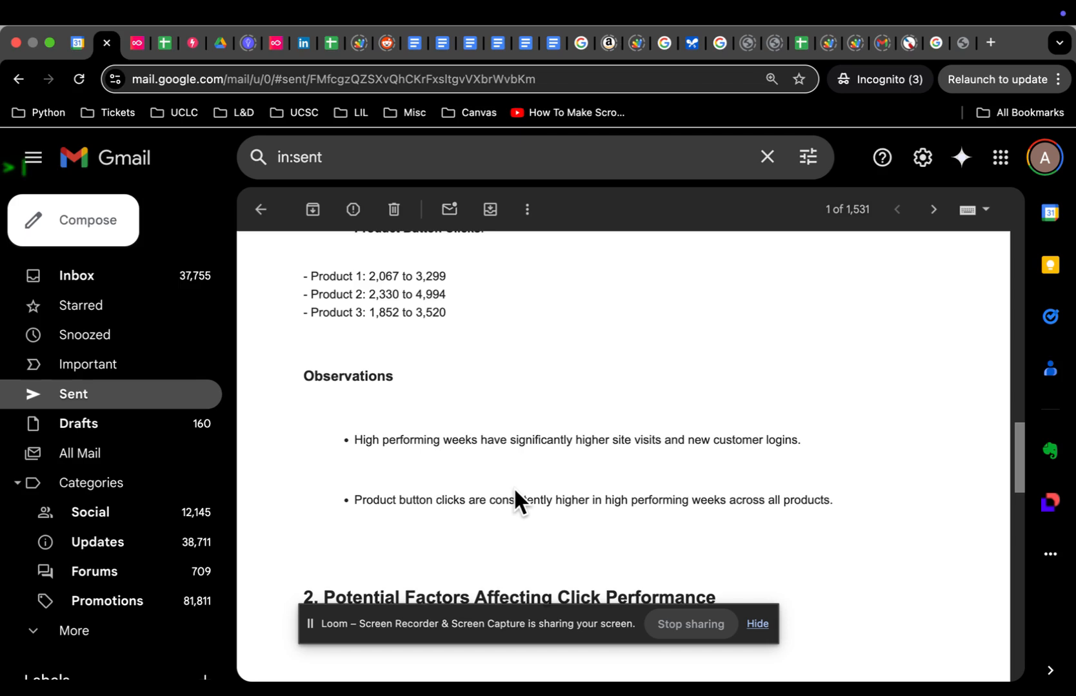
Step: Scroll to the email's closing trend notes on product interest, new logins and site-visit correlation
scroll(485, 359, down, 15)
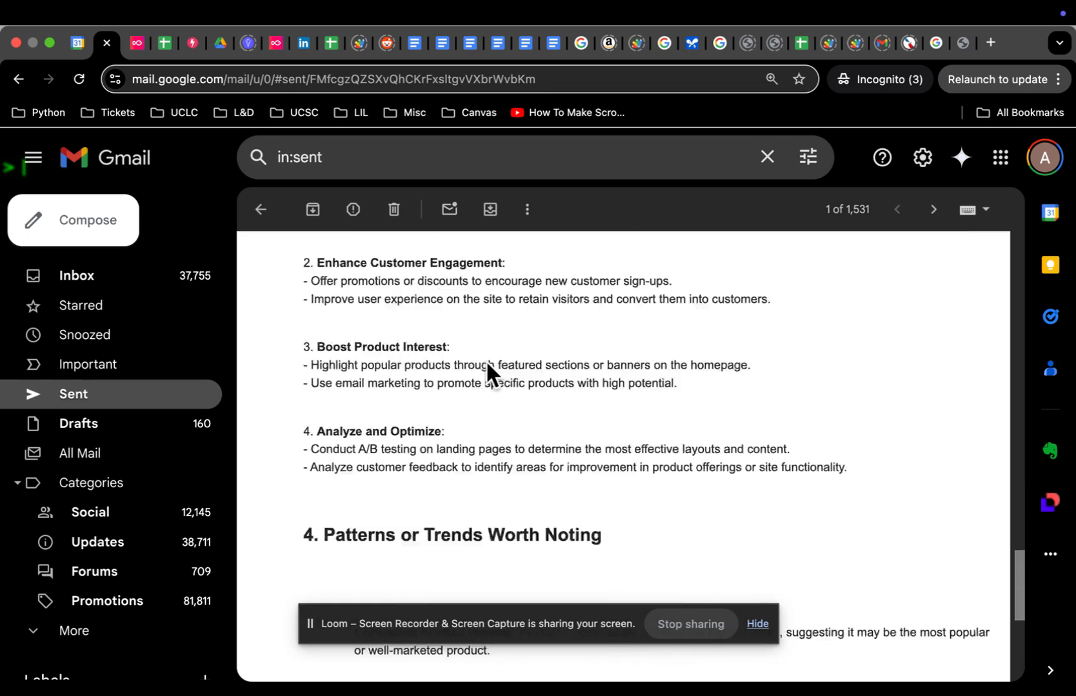
scroll(485, 360, down, 6)
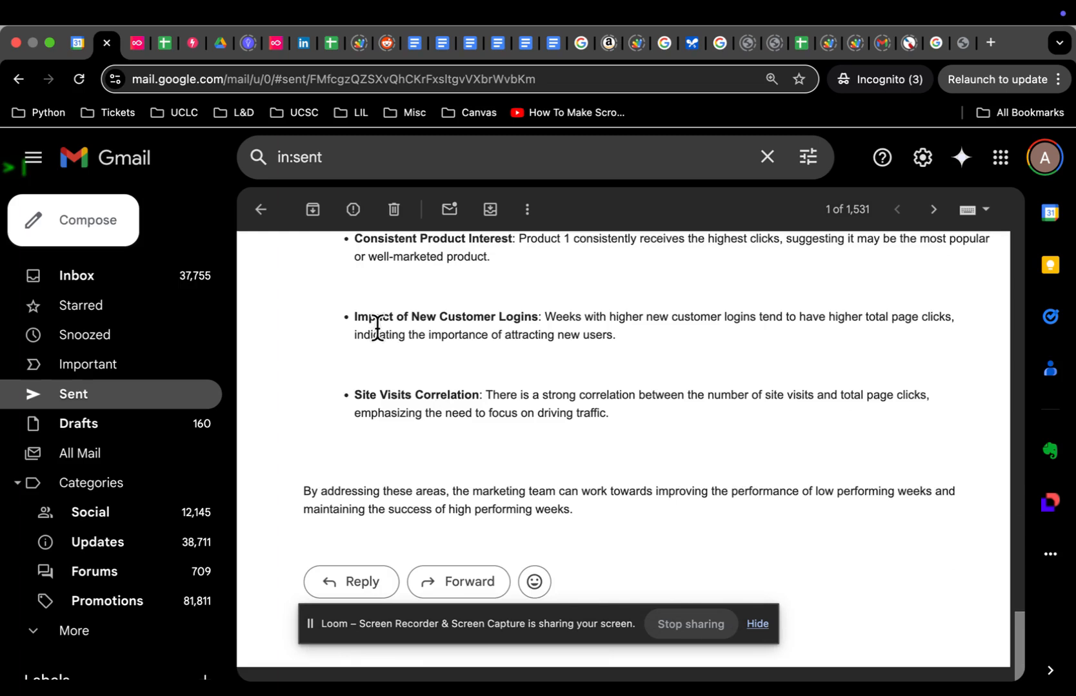
Step: Glance at the Pinkfish automation library and docs, then return to the New Automation editor
click(274, 44)
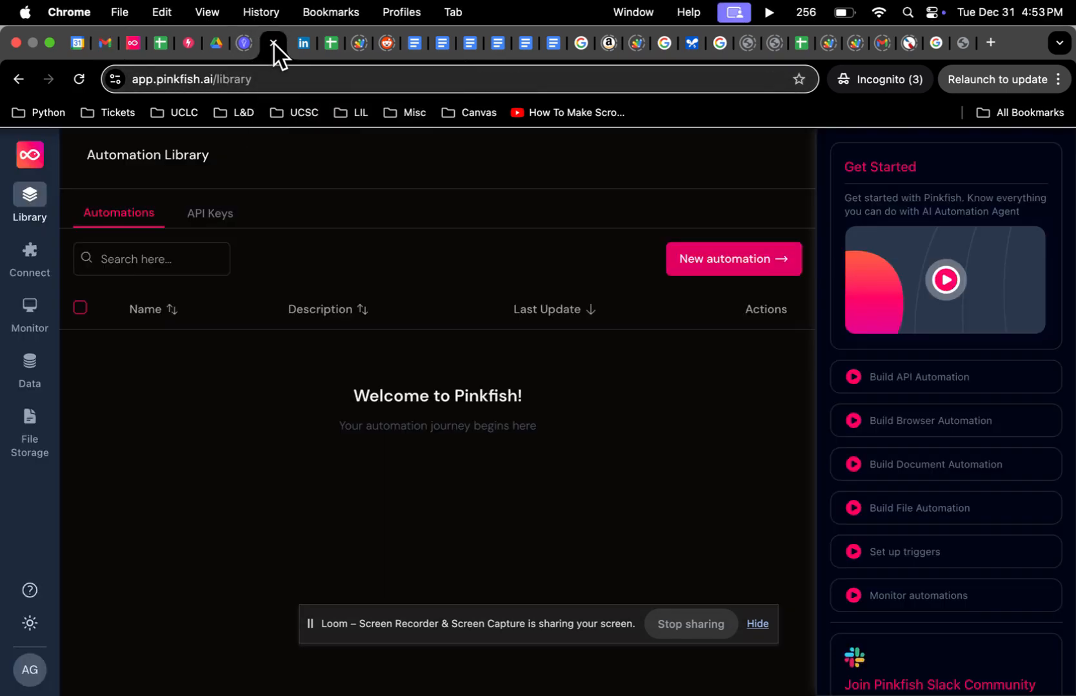
click(191, 45)
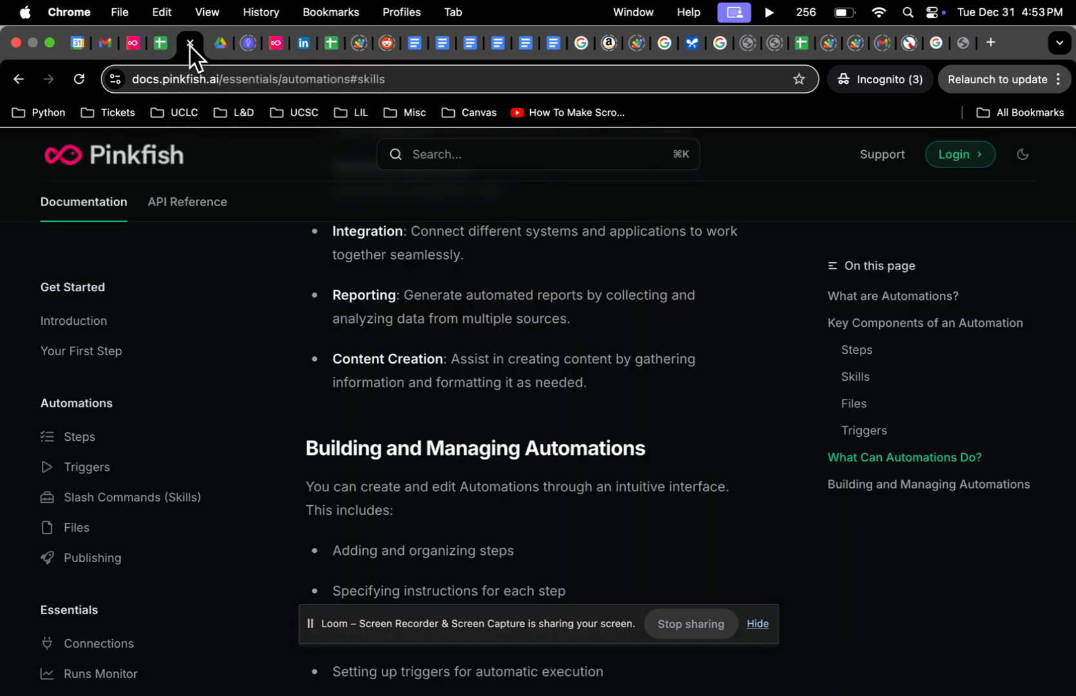
click(132, 44)
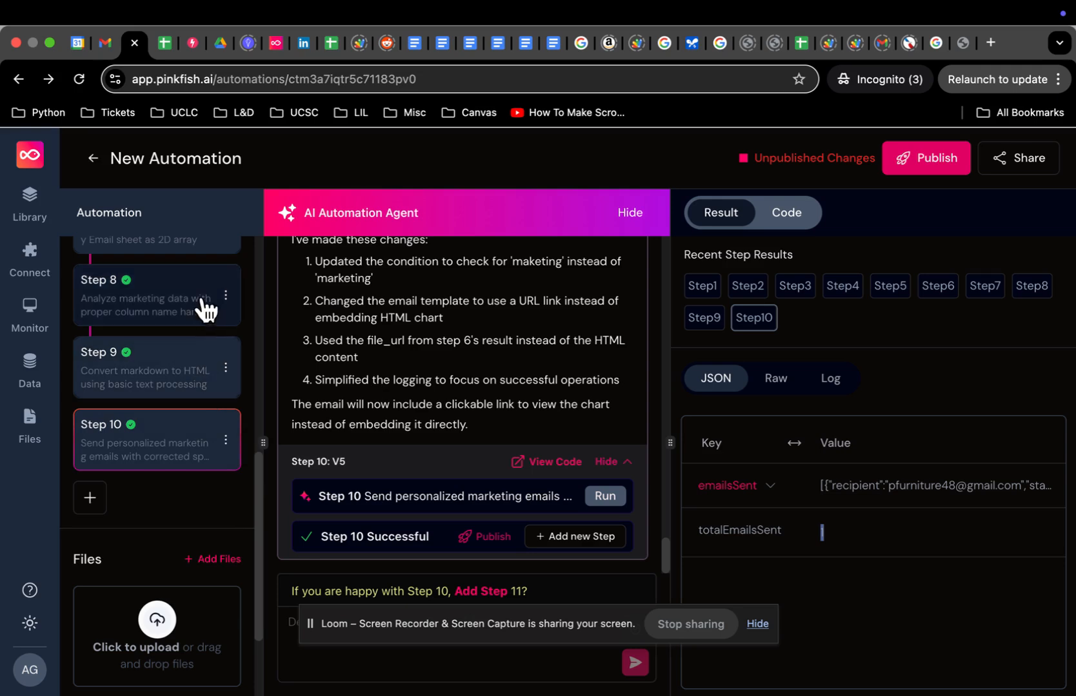
Step: Scroll the Steps list up to Step 1, then return to the sent review email in Gmail
scroll(204, 319, up, 10)
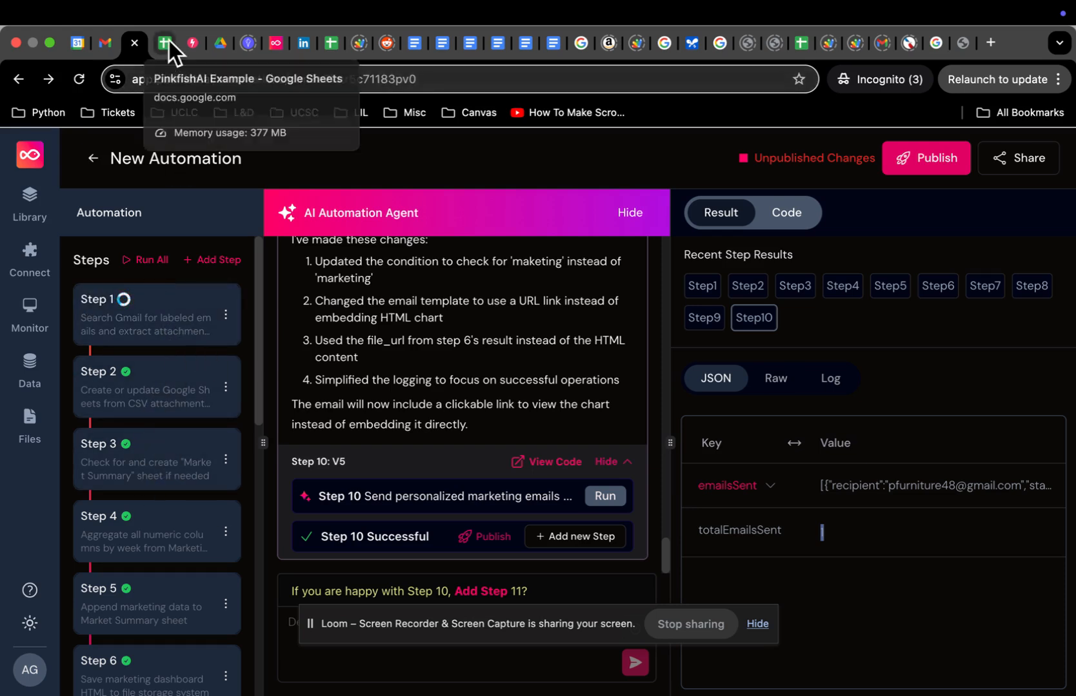
click(109, 47)
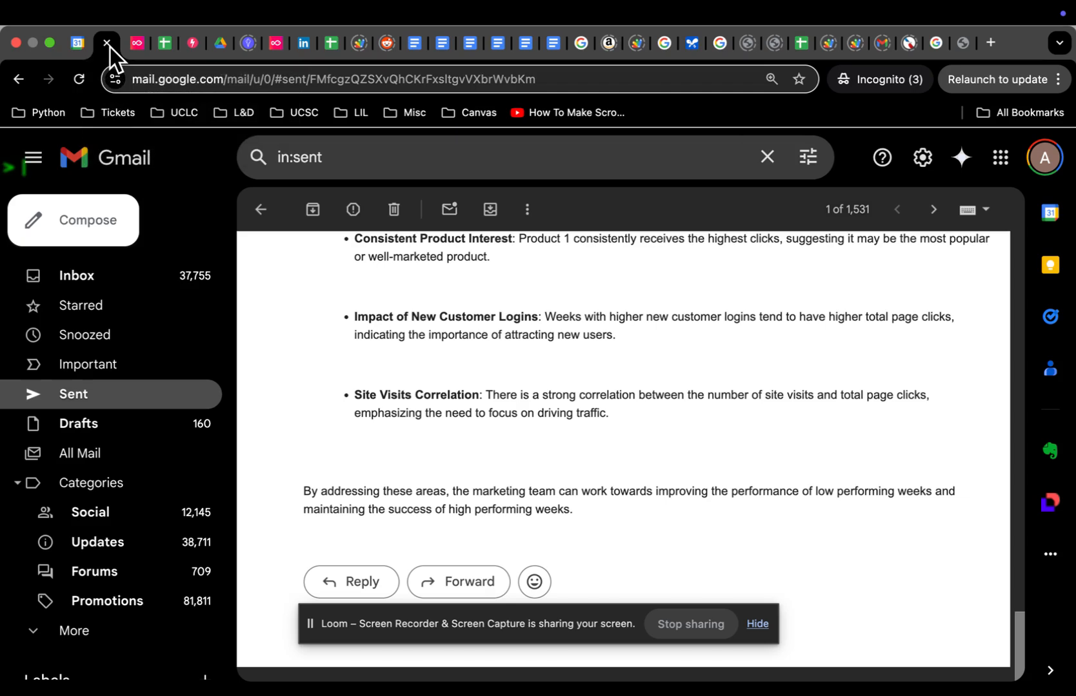
Step: View the three vendor CSV attachments on the Apps Art 1 'Dummy Data' email, then return to Pinkfish
scroll(195, 500, down, 5)
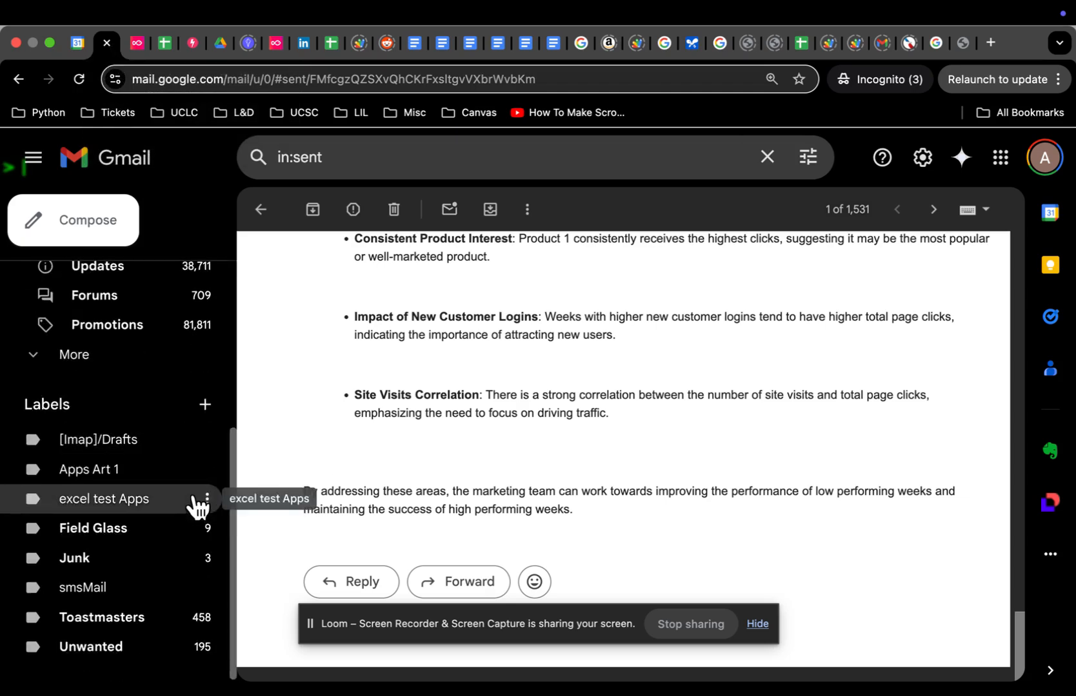
click(137, 469)
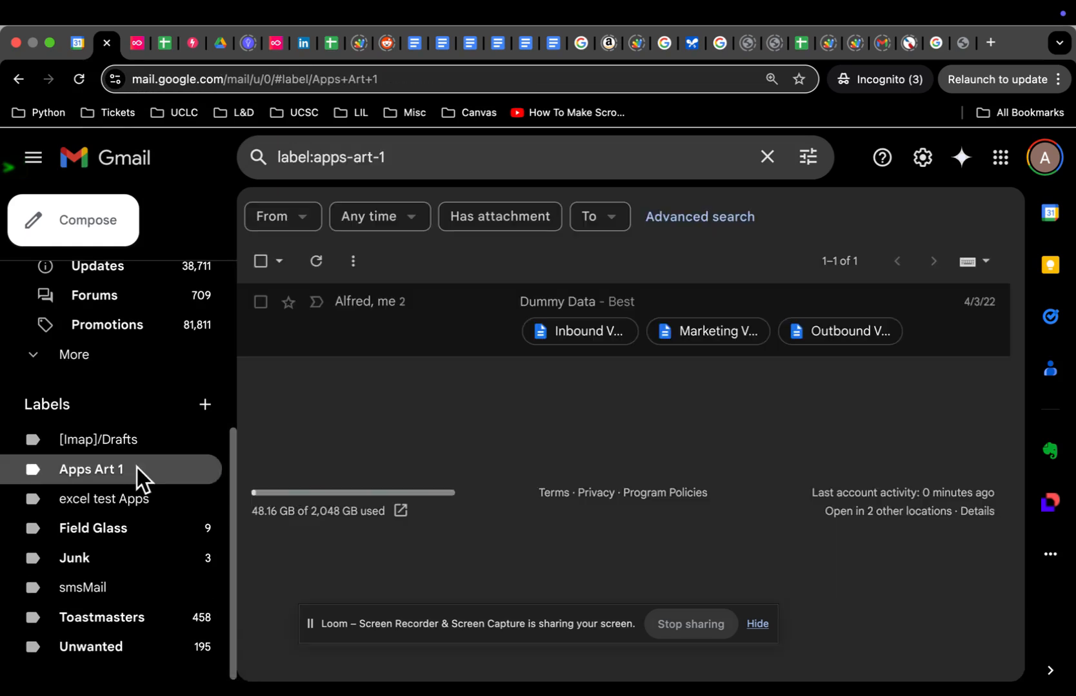
click(440, 323)
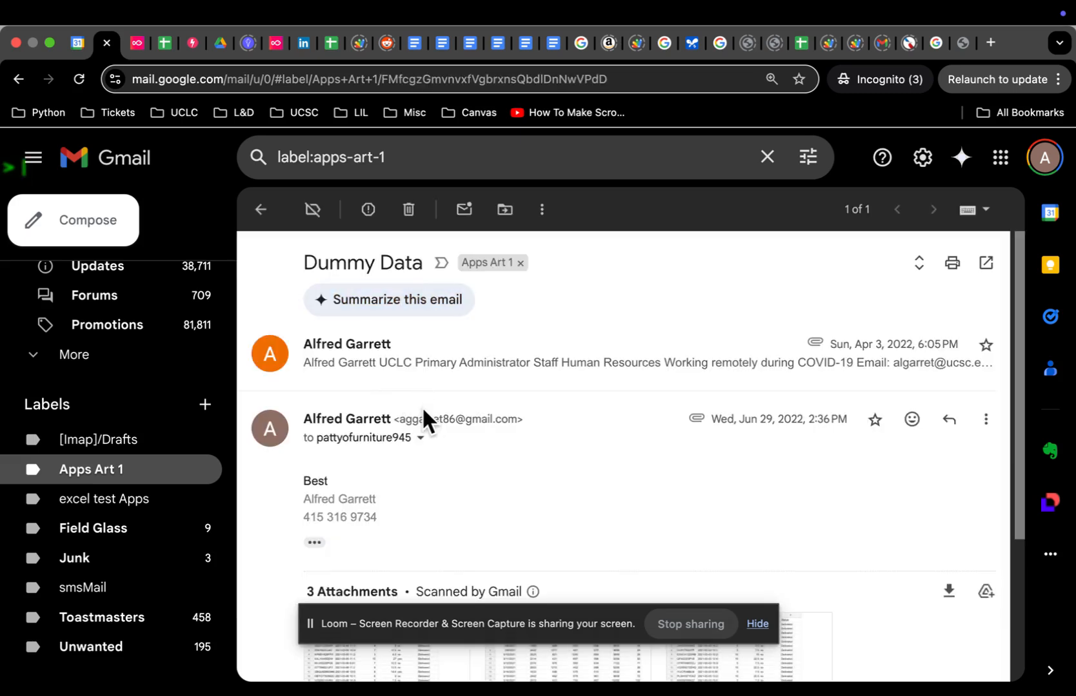
scroll(434, 415, down, 3)
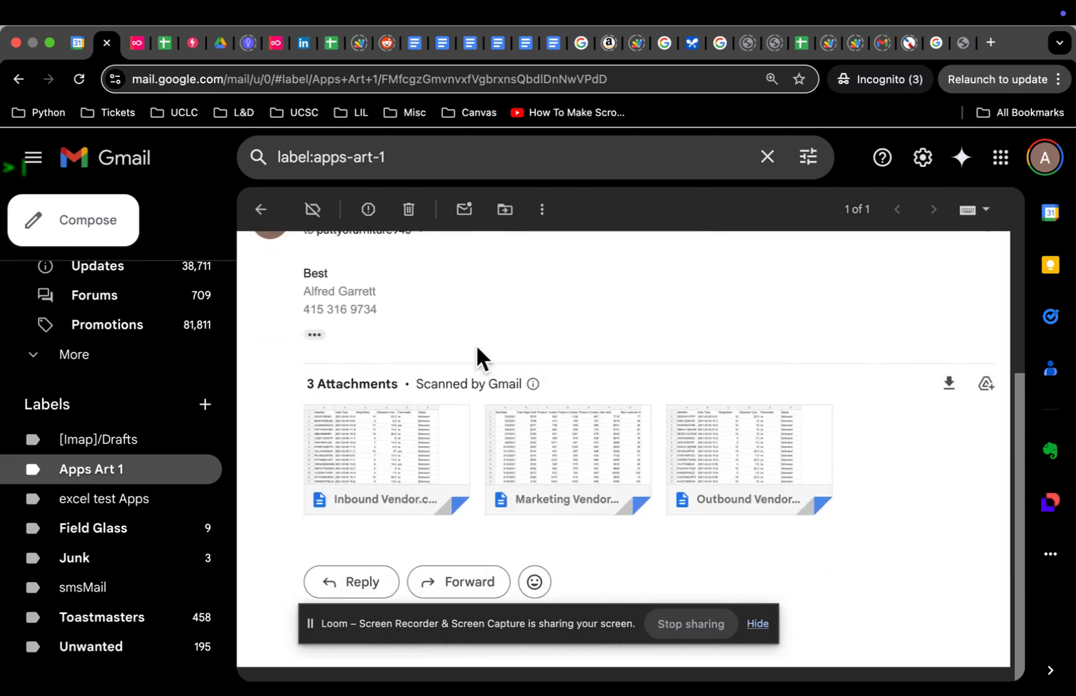
mouse_move(374, 427)
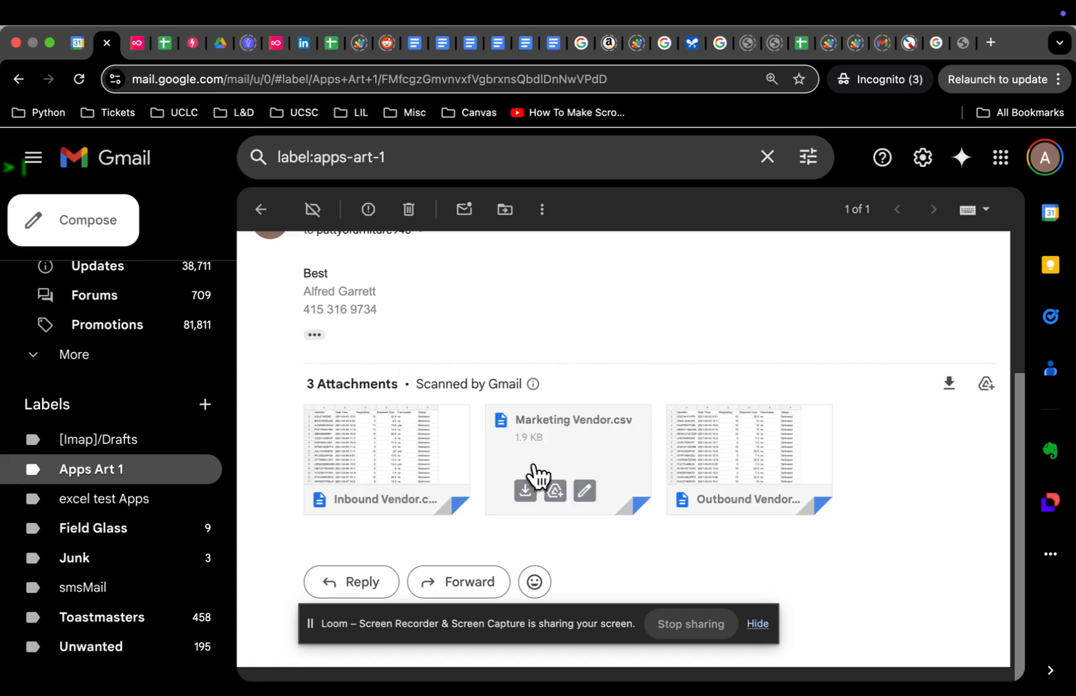
click(136, 48)
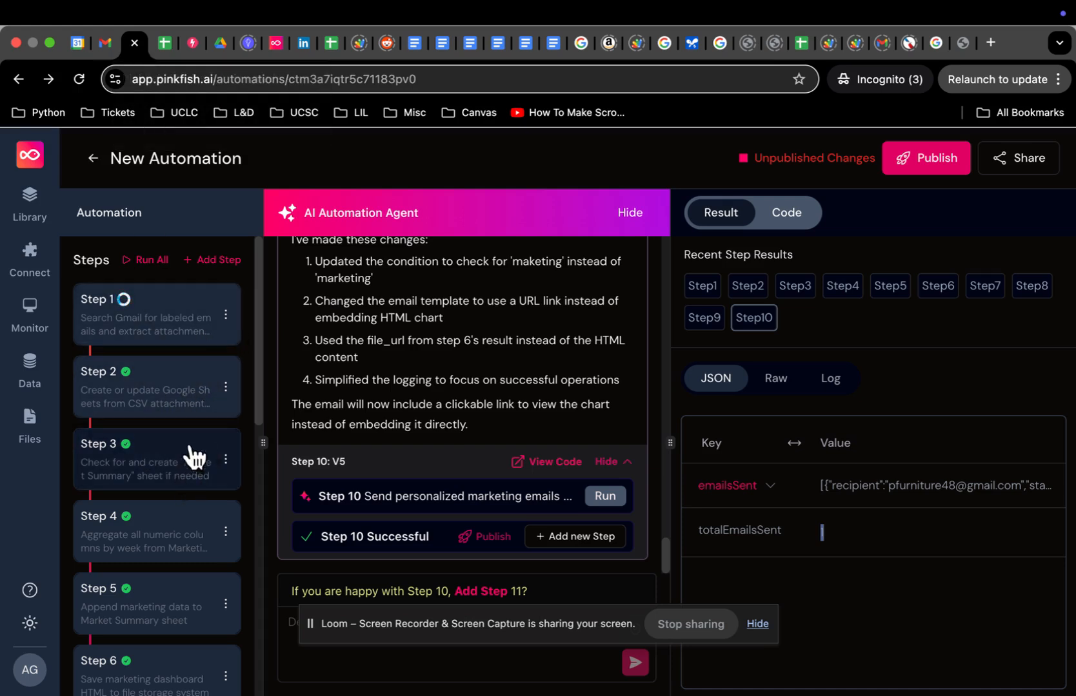
scroll(194, 488, down, 3)
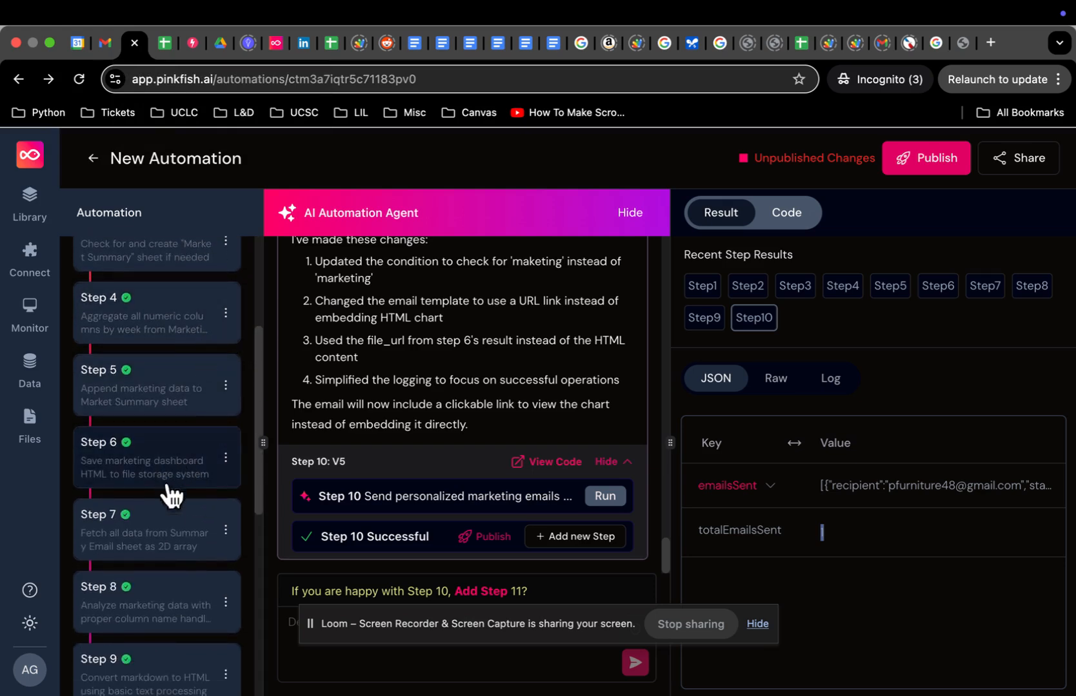
Step: Open the PinkfishAI Example spreadsheet's Marketing Vendor sheet and select its whole data table
click(166, 43)
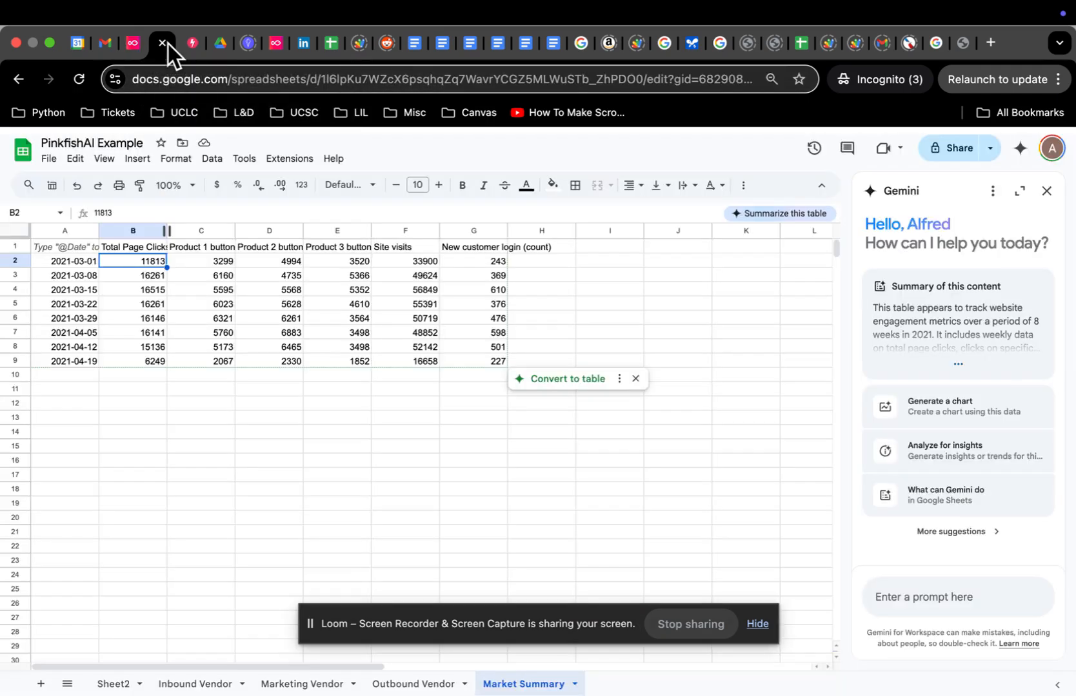
click(195, 684)
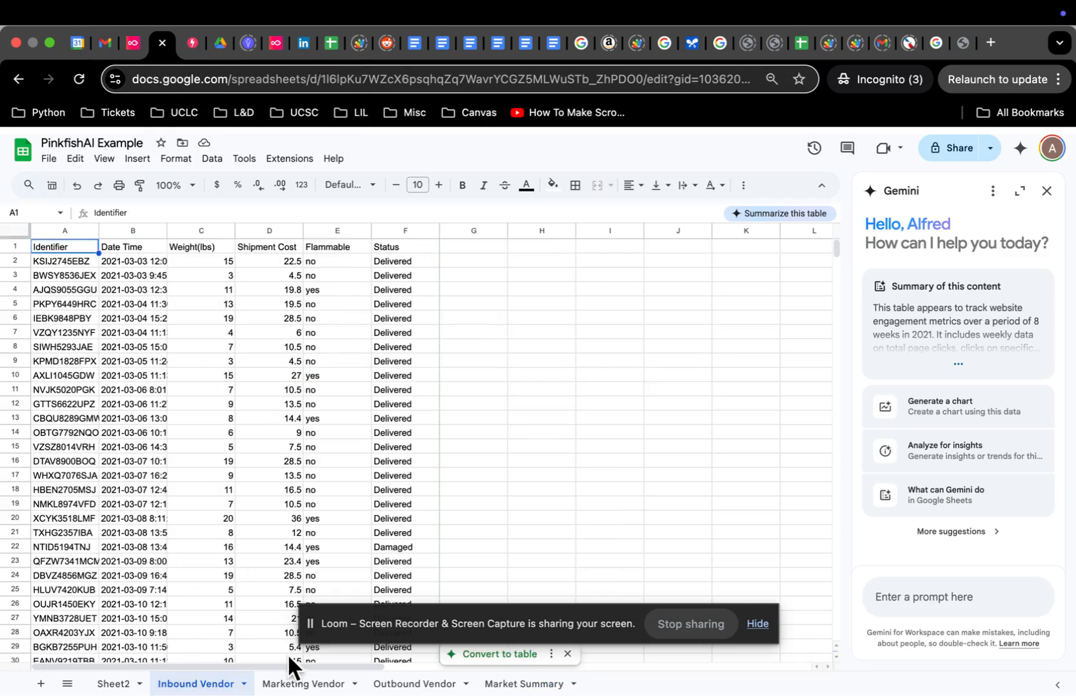
click(300, 682)
click(139, 350)
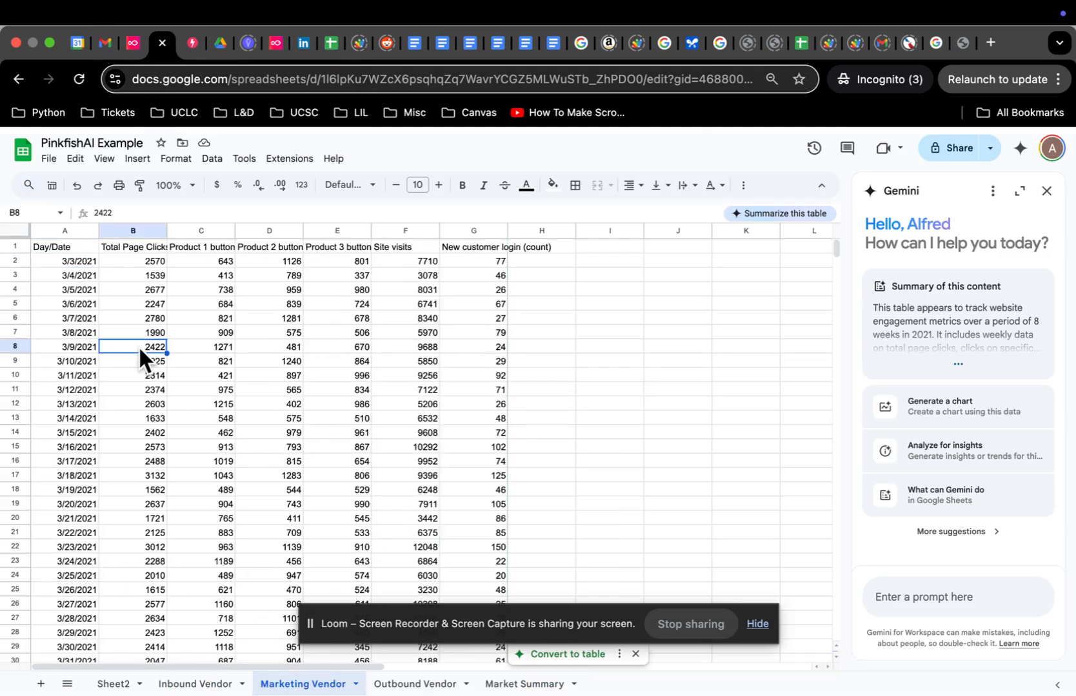
click(74, 243)
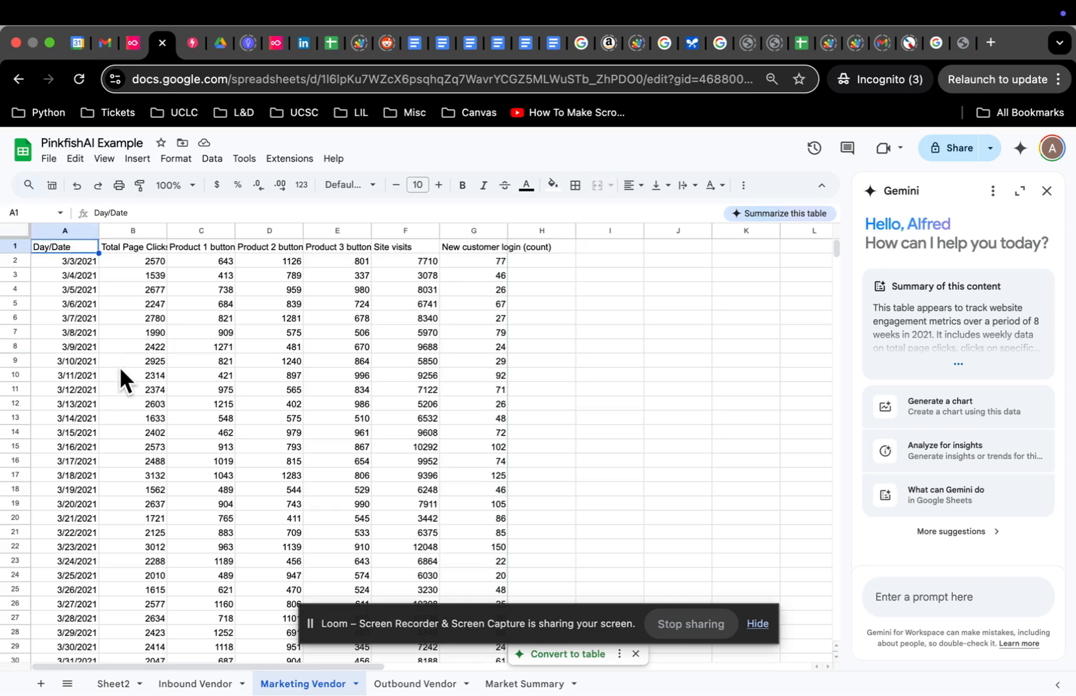
key(super+shift+Right)
key(super+shift+Down)
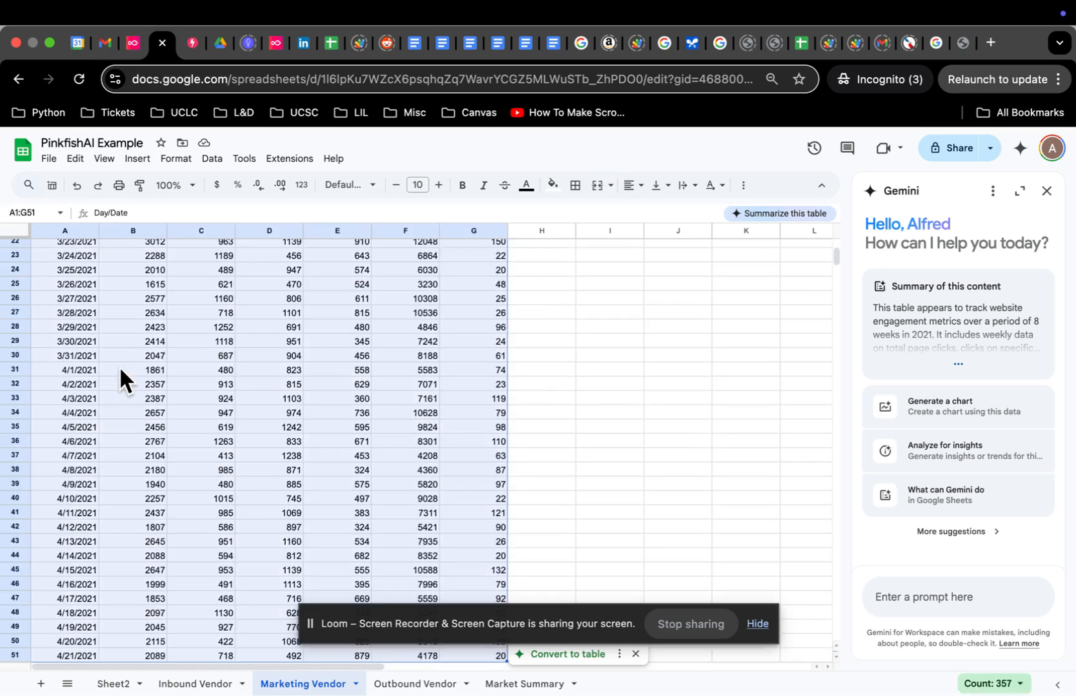
Step: Check the Marketing Vendor dates, running from 3/3/2021 to 4/20/2021 in A50
scroll(173, 429, down, 5)
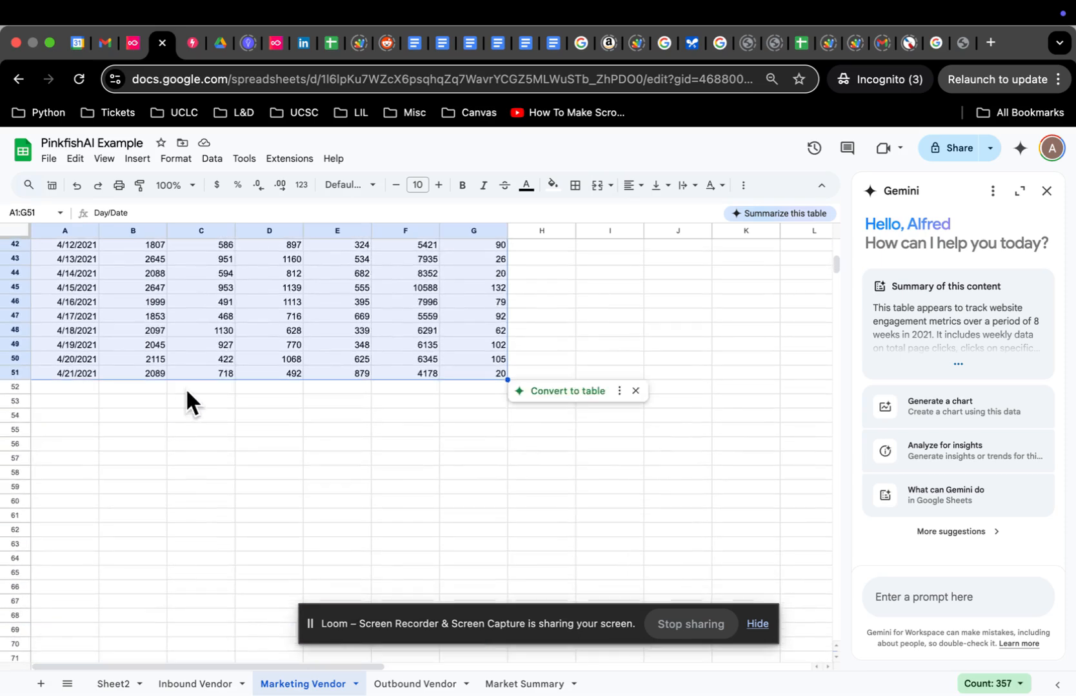
click(190, 342)
click(91, 385)
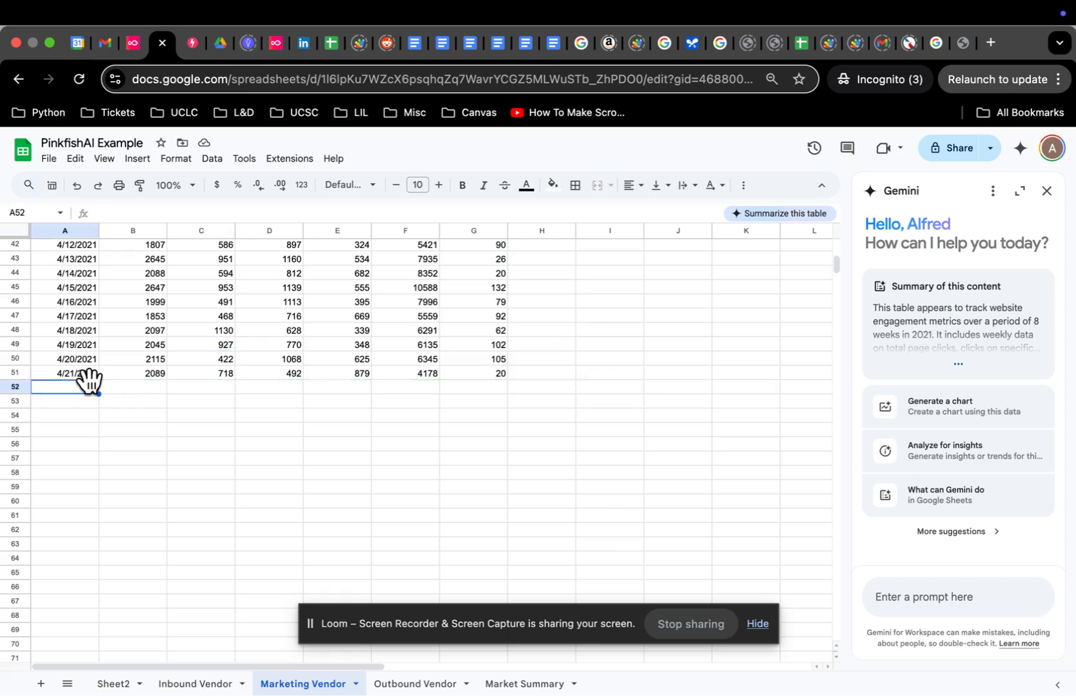
click(78, 362)
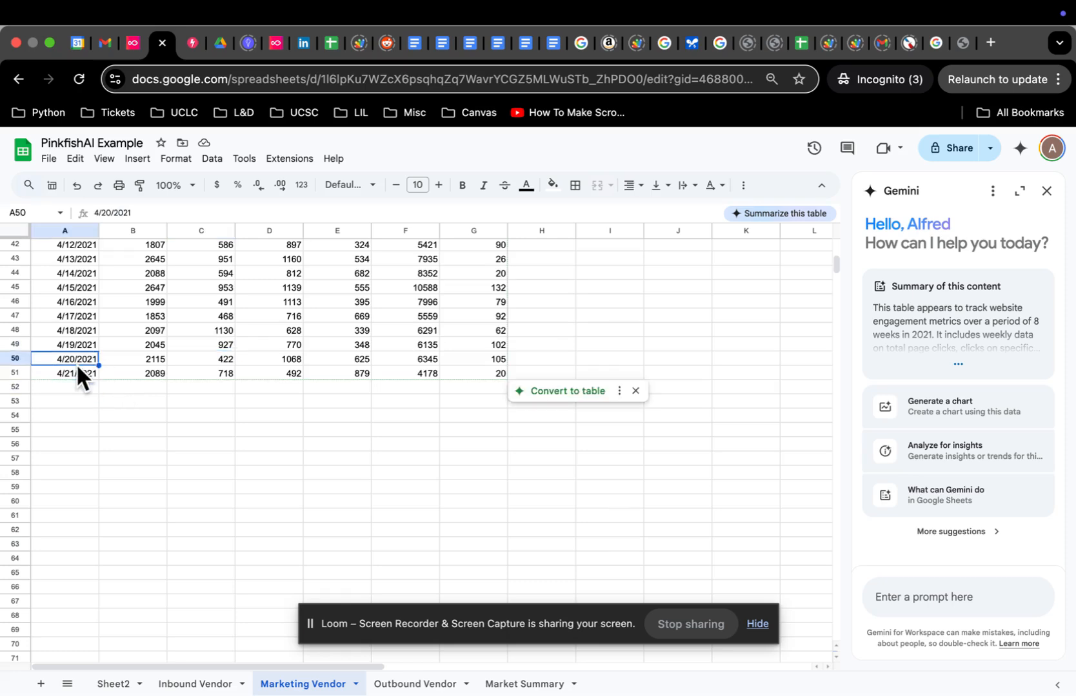
scroll(203, 354, up, 10)
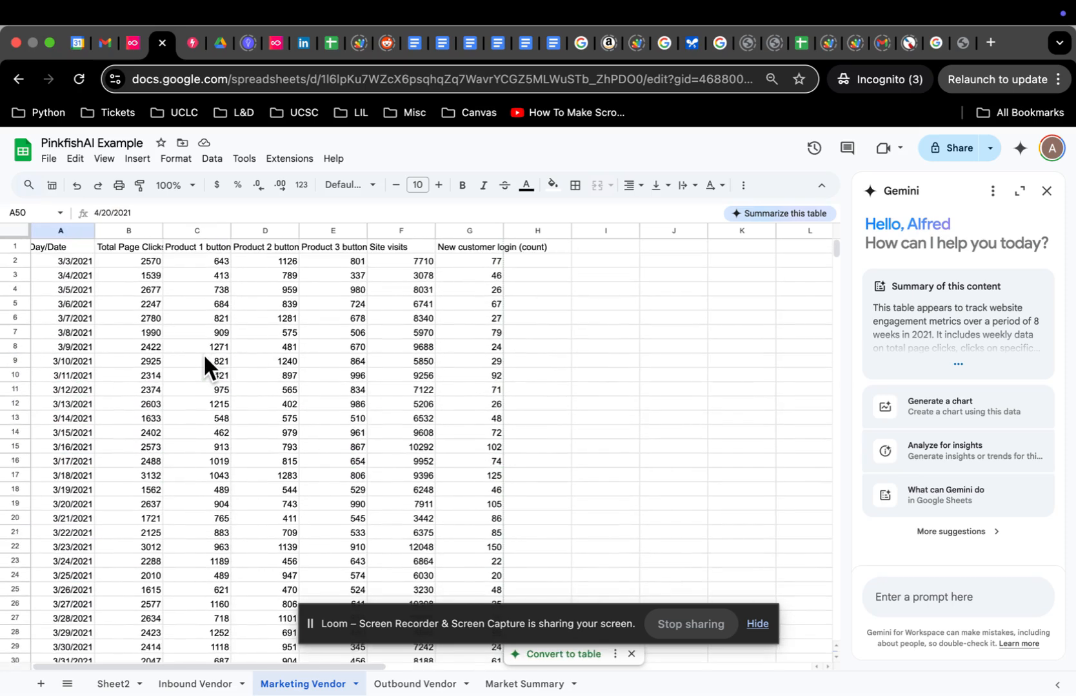
click(73, 259)
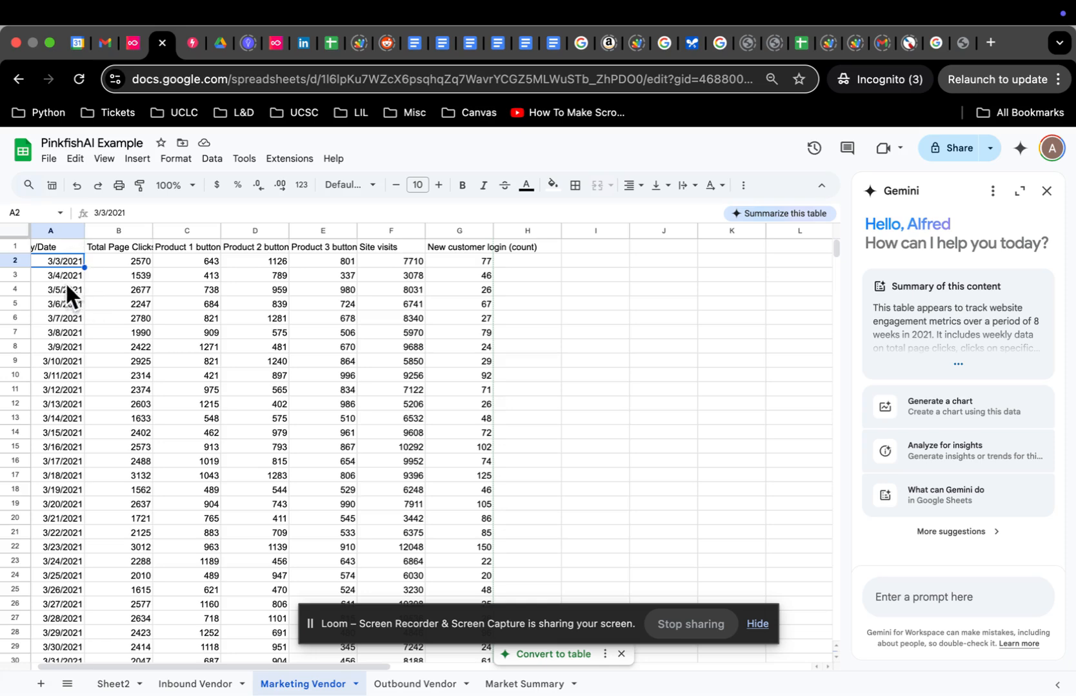
scroll(77, 316, down, 15)
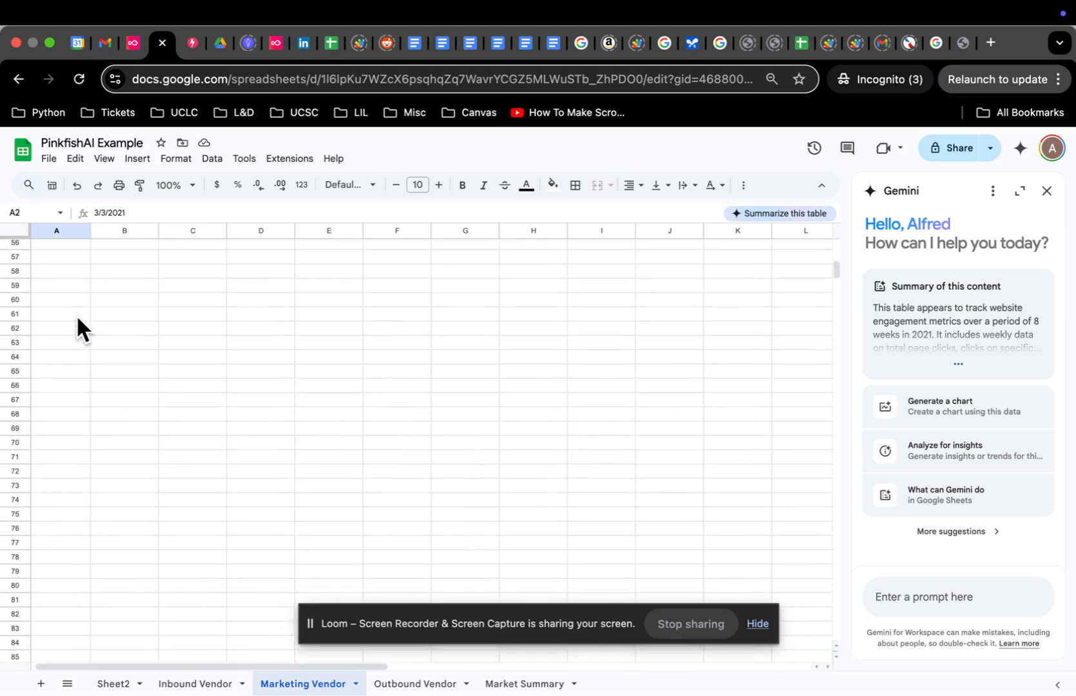
scroll(78, 317, up, 15)
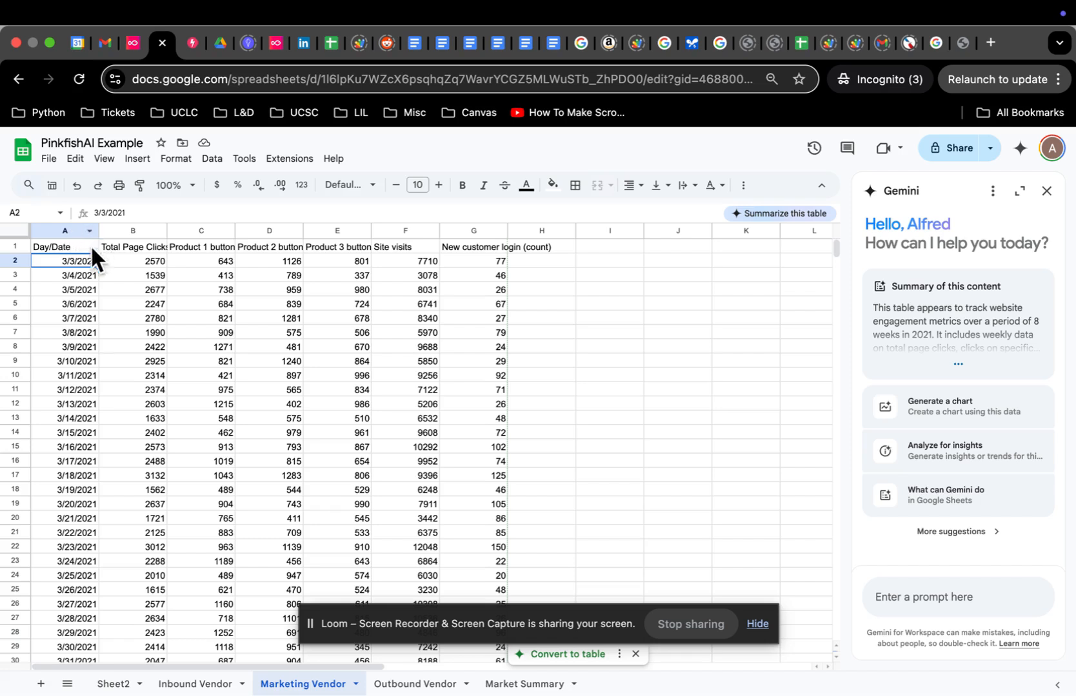
click(73, 245)
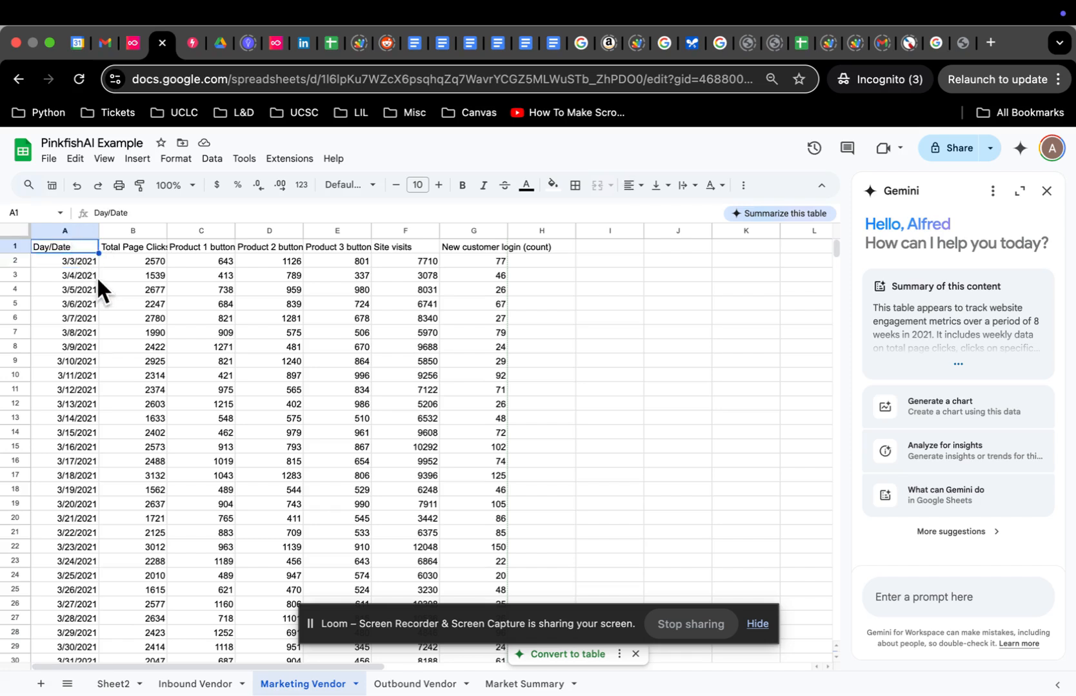
Step: Check the Market Summary sheet's weekly rows ending 2021-04-12, then go to the Pinkfish Automation Library
click(415, 685)
click(552, 687)
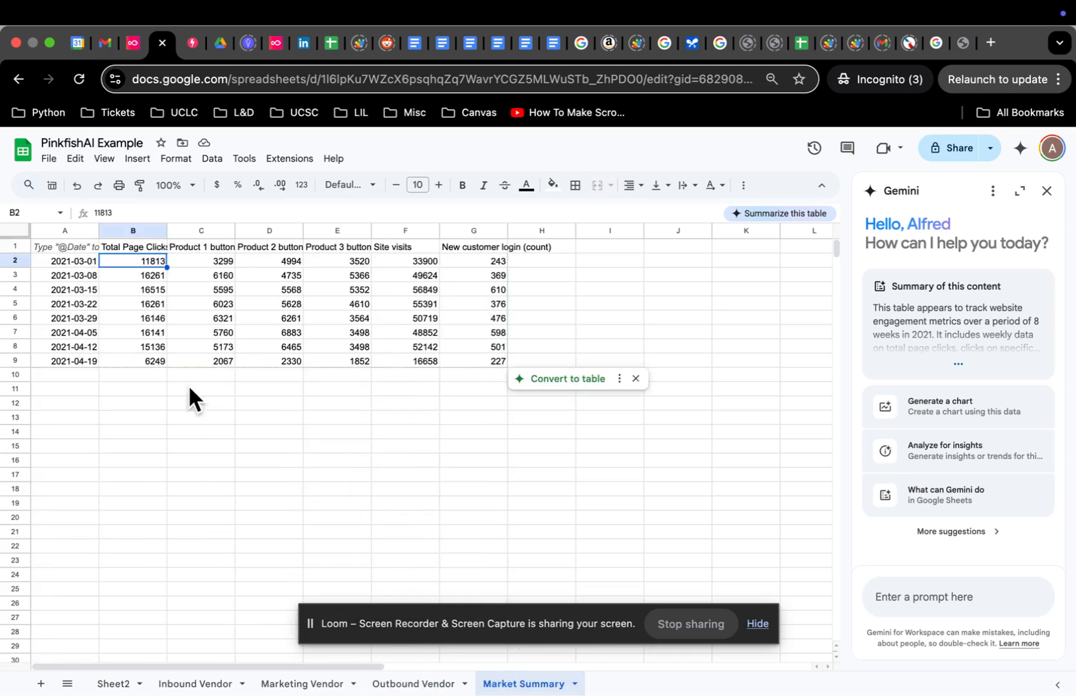
click(85, 372)
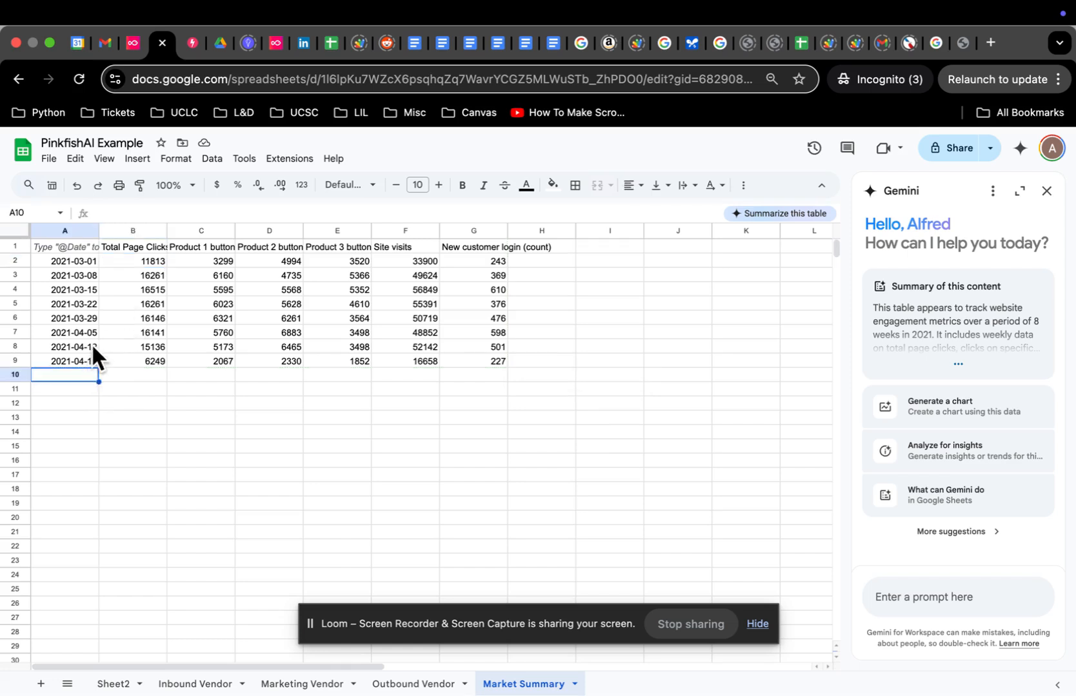
click(89, 346)
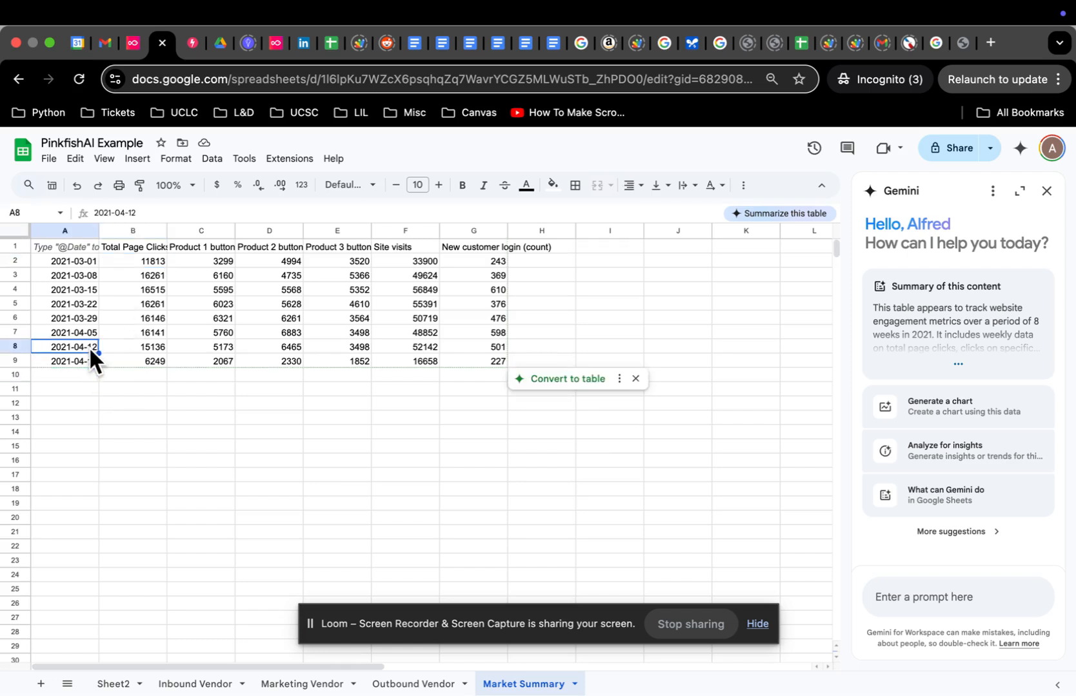
click(275, 45)
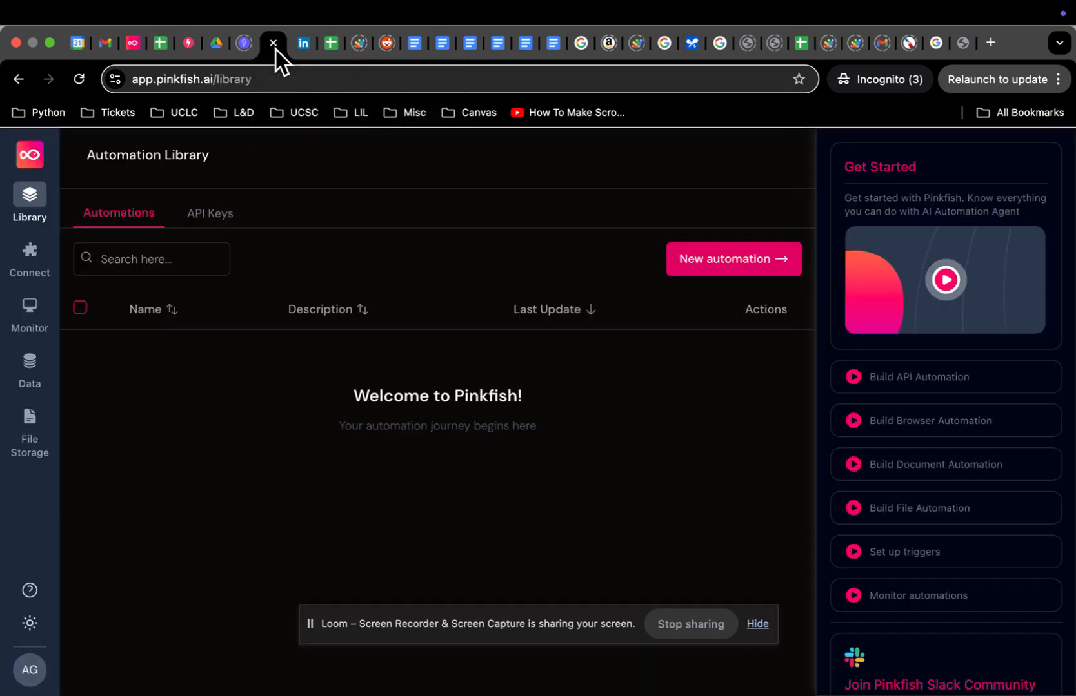
Step: Rerun Pinkfish's Step 5 to append eight more weekly rows to Market Summary A10:G17, then return to the spreadsheet
click(134, 45)
scroll(174, 338, up, 5)
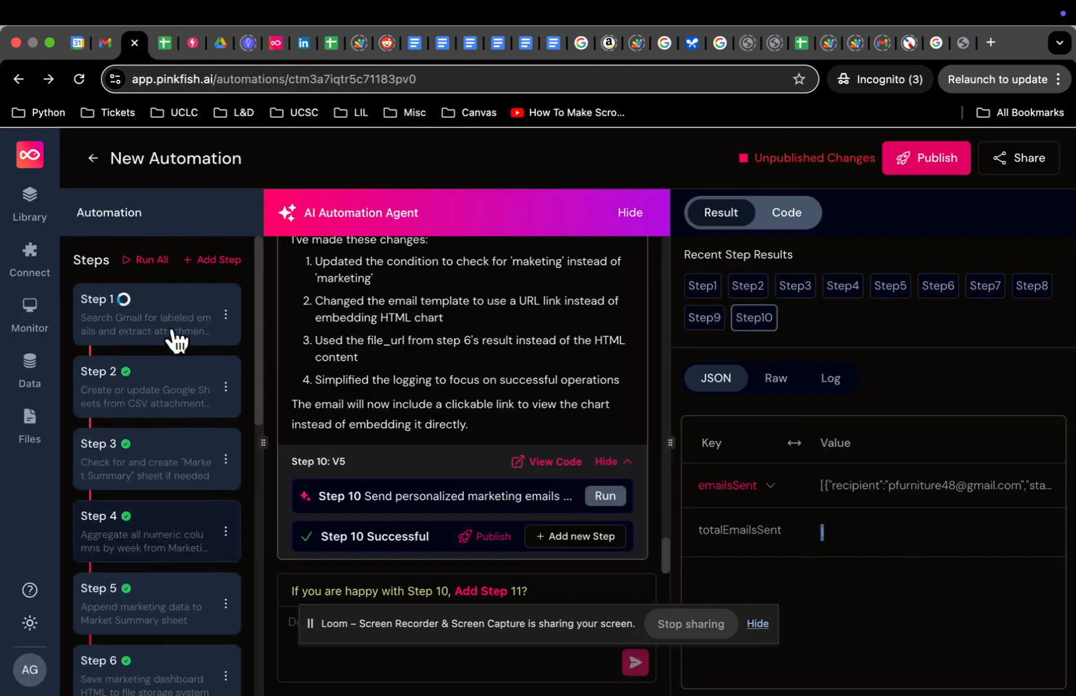
scroll(148, 374, down, 3)
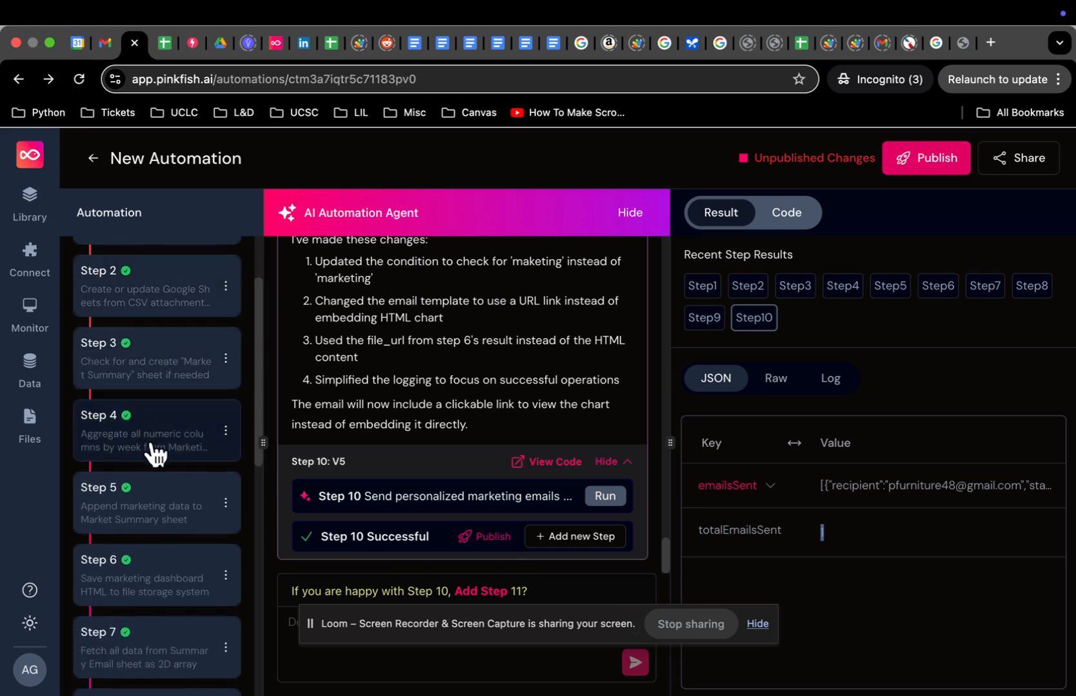
click(184, 522)
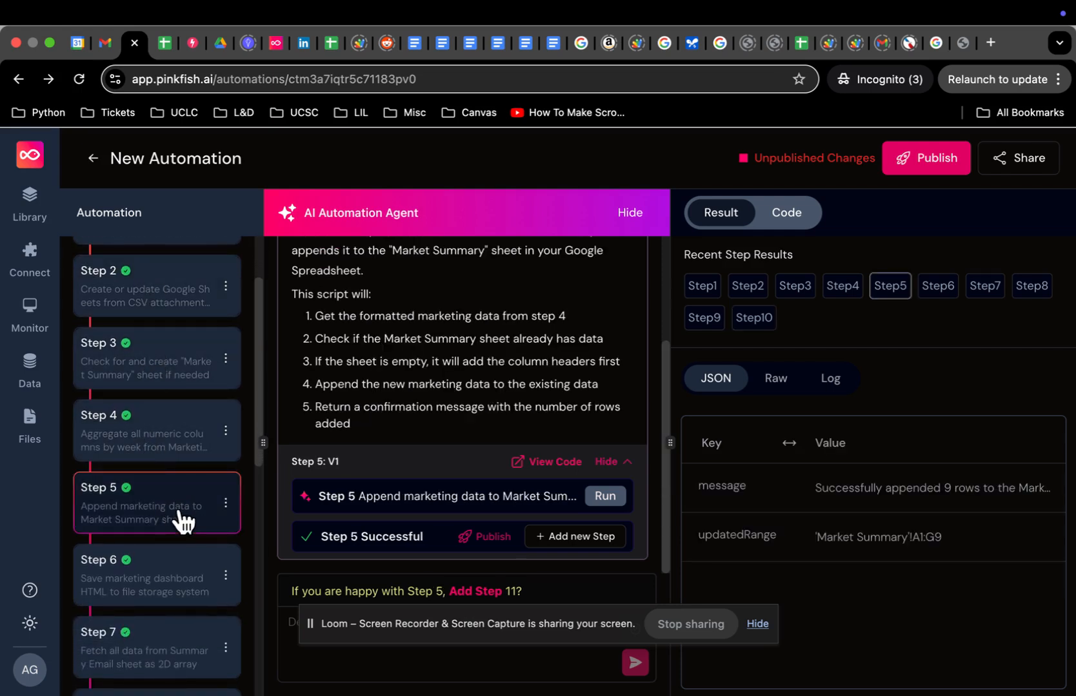
click(605, 497)
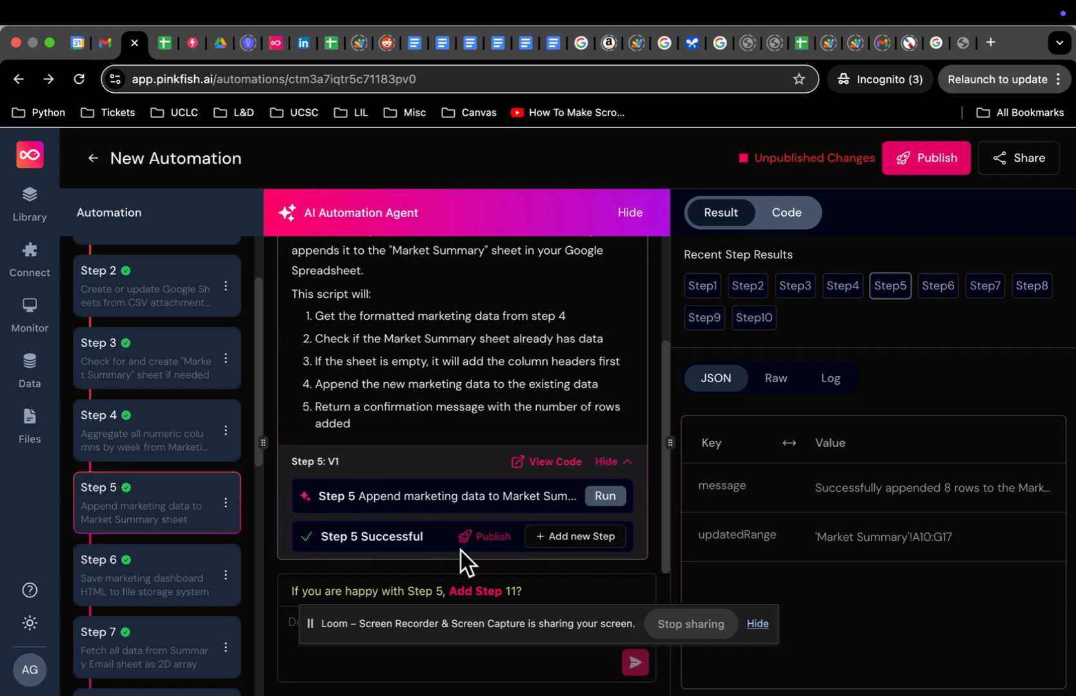
click(161, 46)
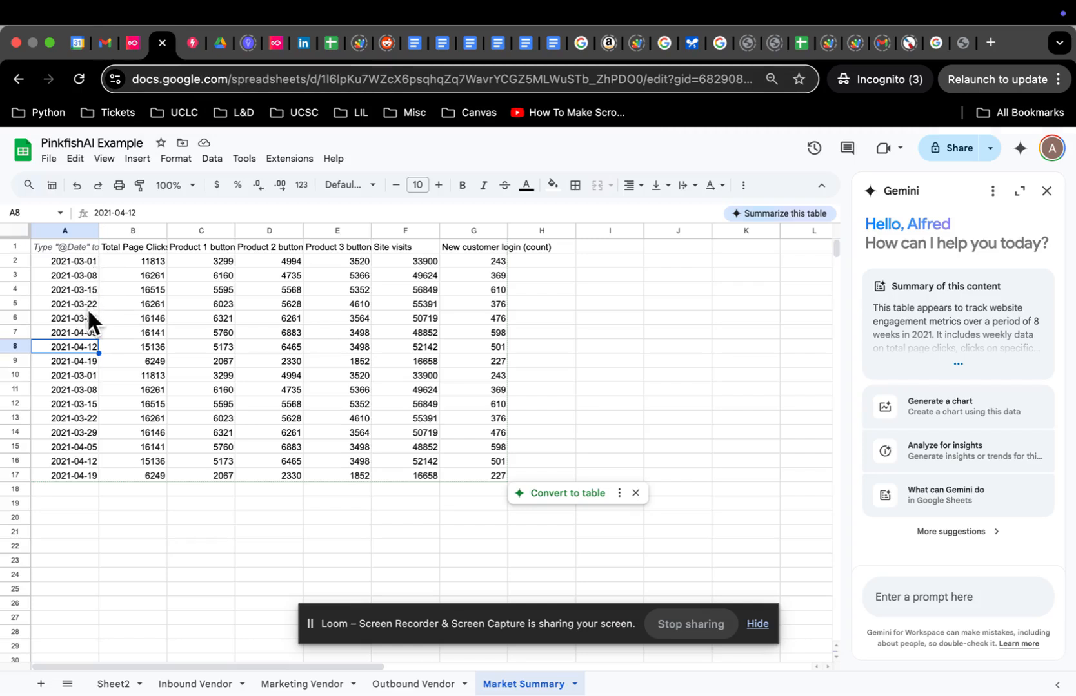
Step: Select the duplicated range A10:G17 in Market Summary and clear it
click(91, 363)
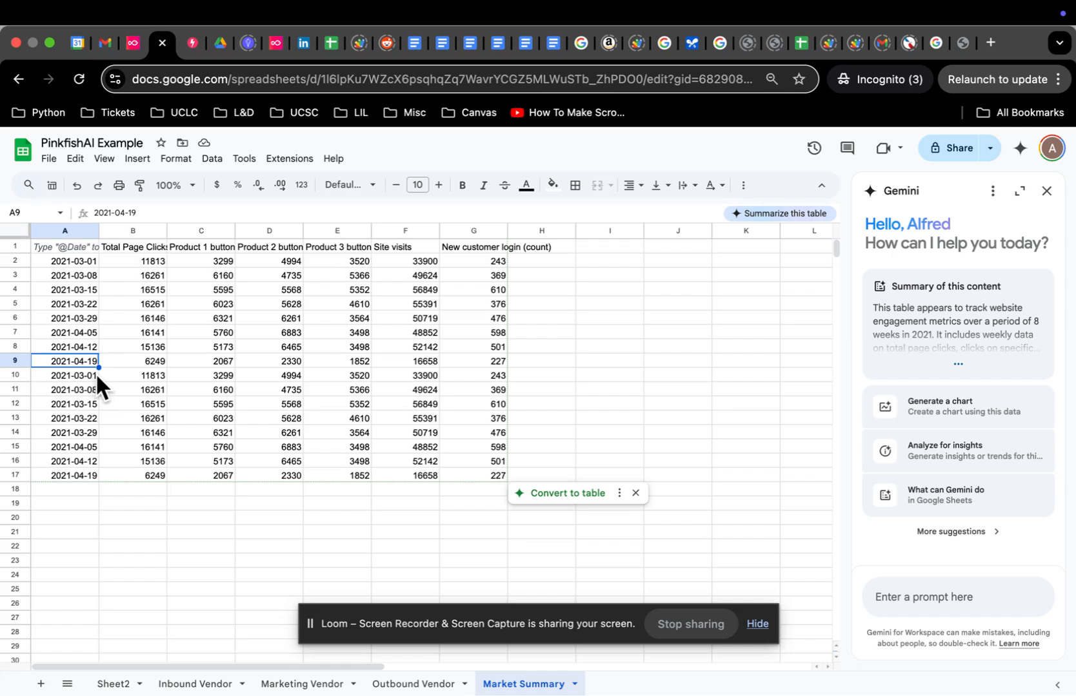
click(91, 377)
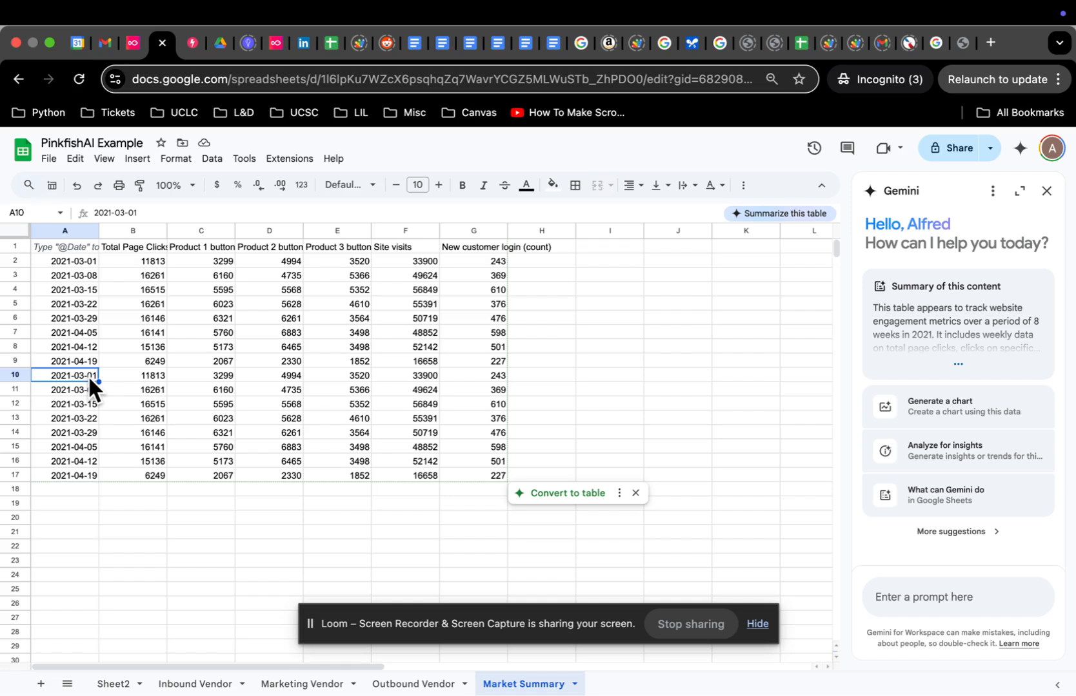
key(super+shift+Right)
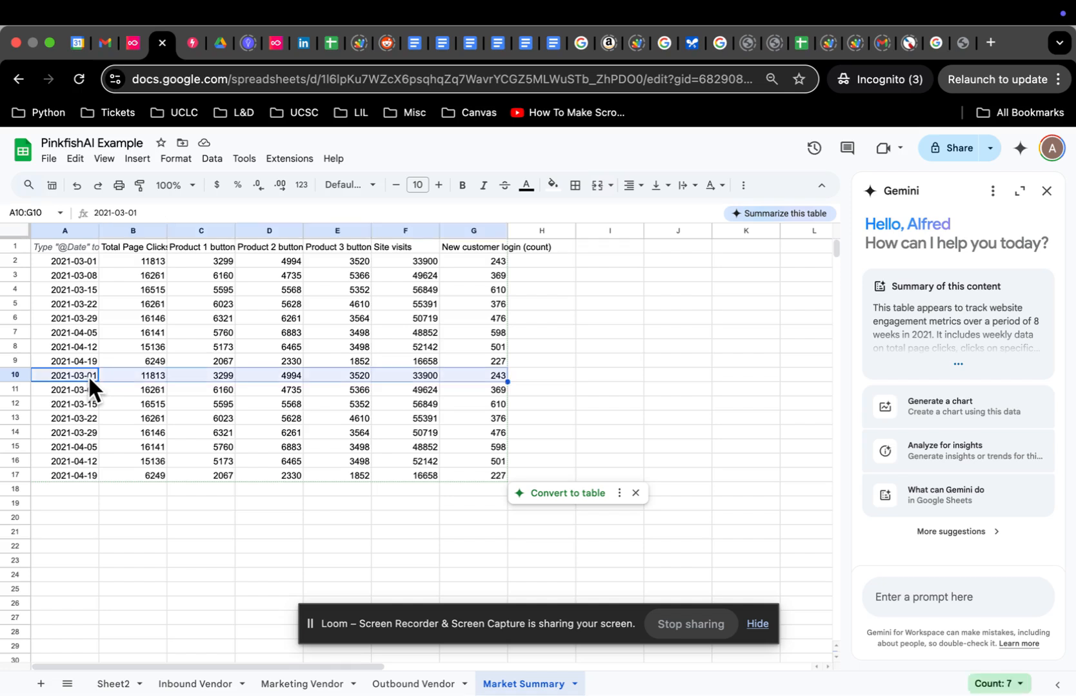
key(super+shift+Down)
key(BackSpace)
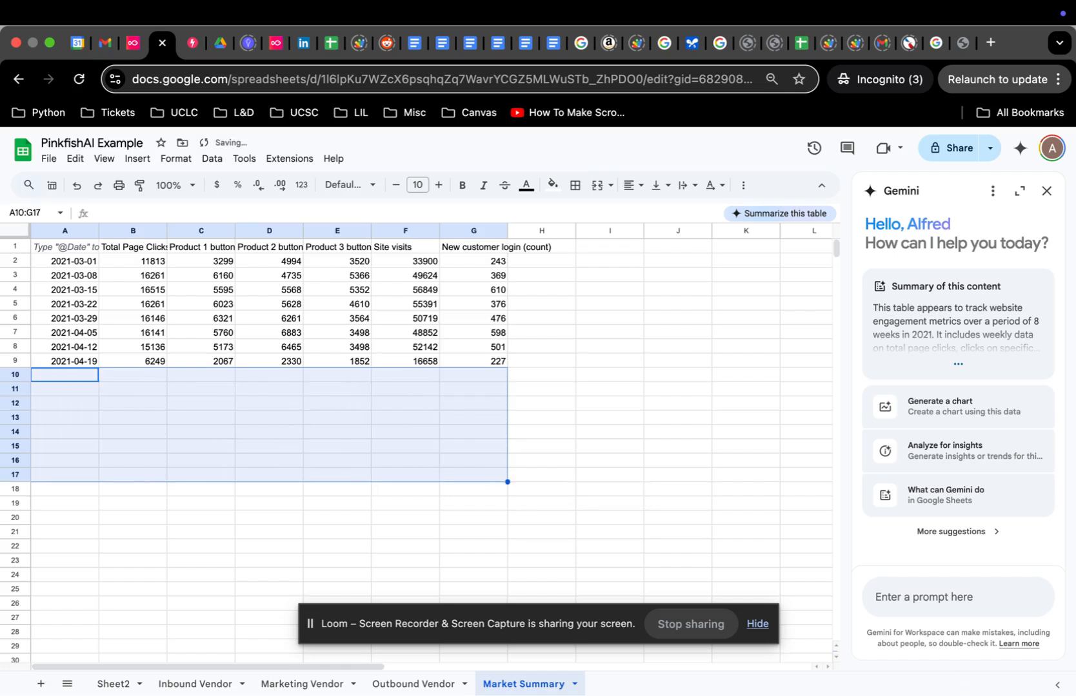
Step: Confirm rows 10–17 are empty below the original weeks 2021-03-01 to 2021-04-19
click(133, 378)
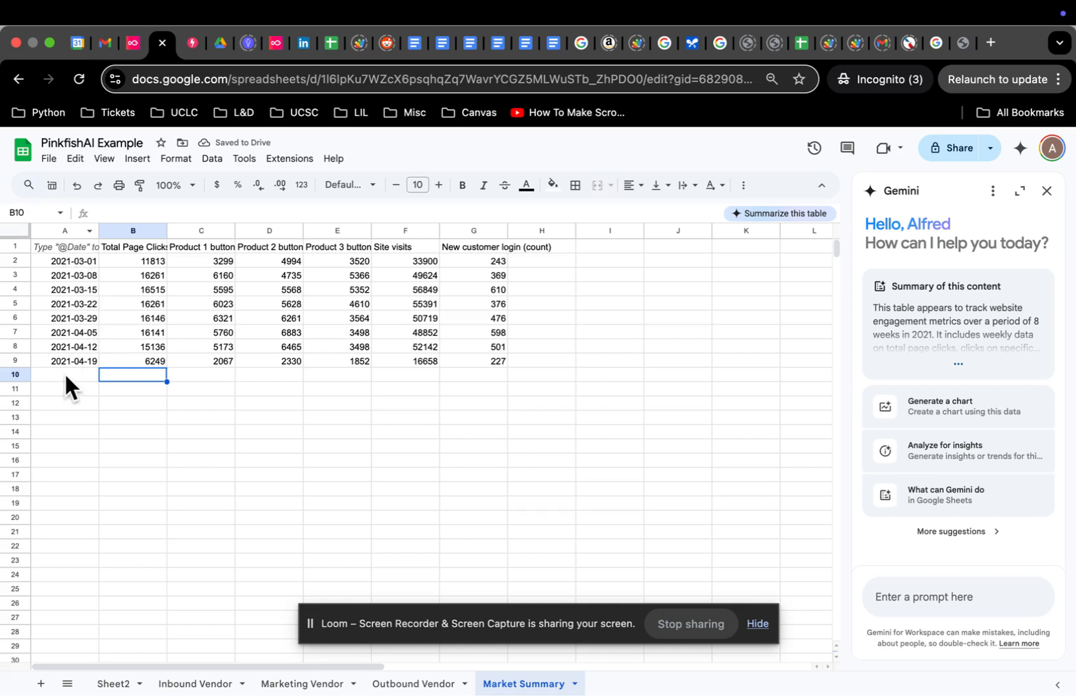
drag(64, 373, 463, 516)
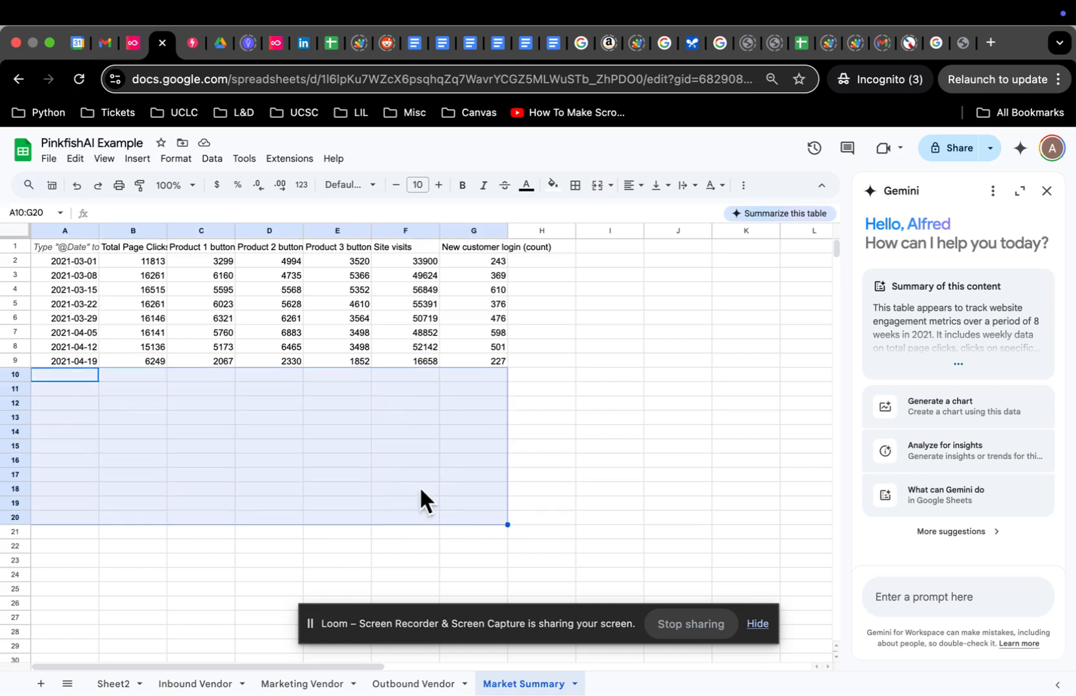
click(129, 307)
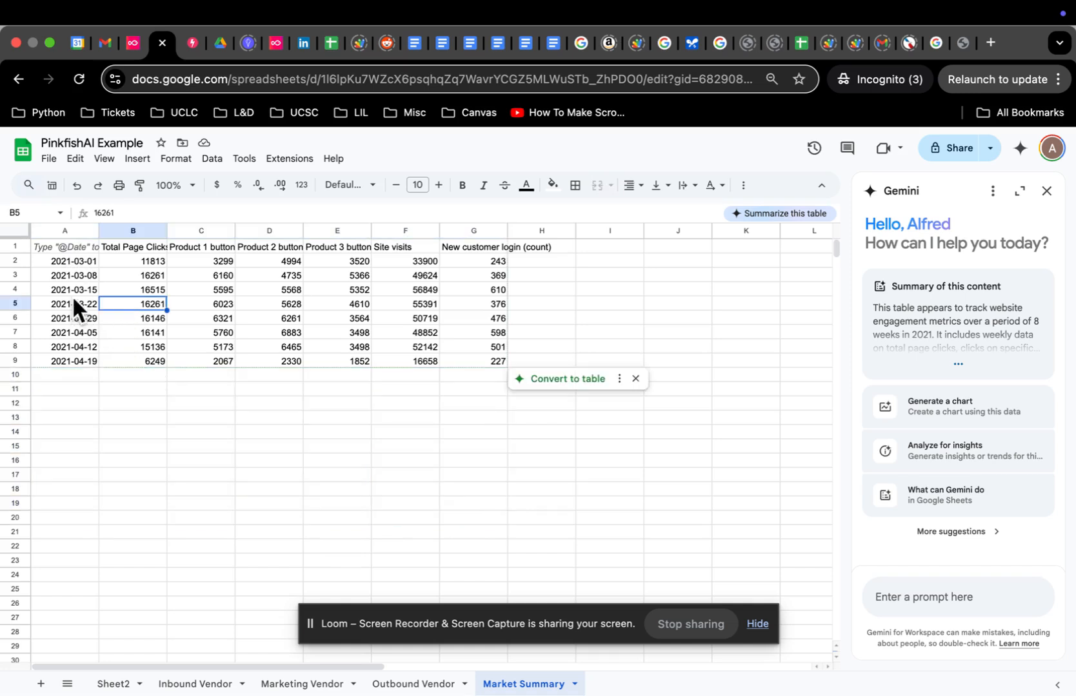
click(75, 260)
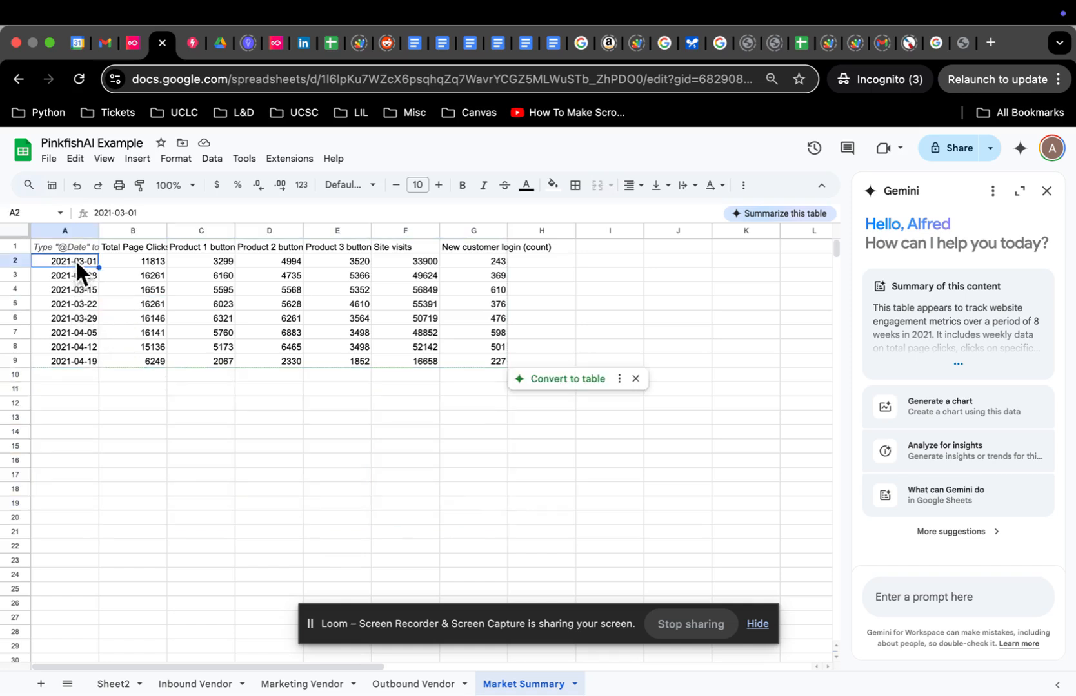
click(69, 373)
drag(74, 373, 116, 497)
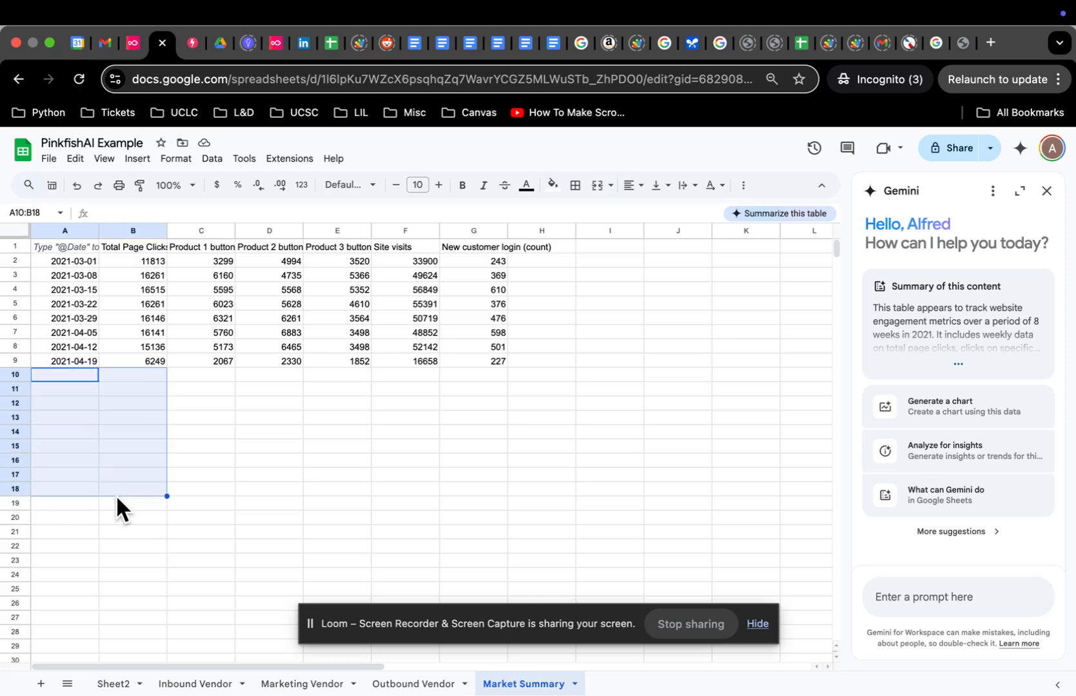
Step: Review the Marketing Vendor daily dates (3/5–3/14/2021), then switch to Pinkfish and the Loom desktop
click(296, 685)
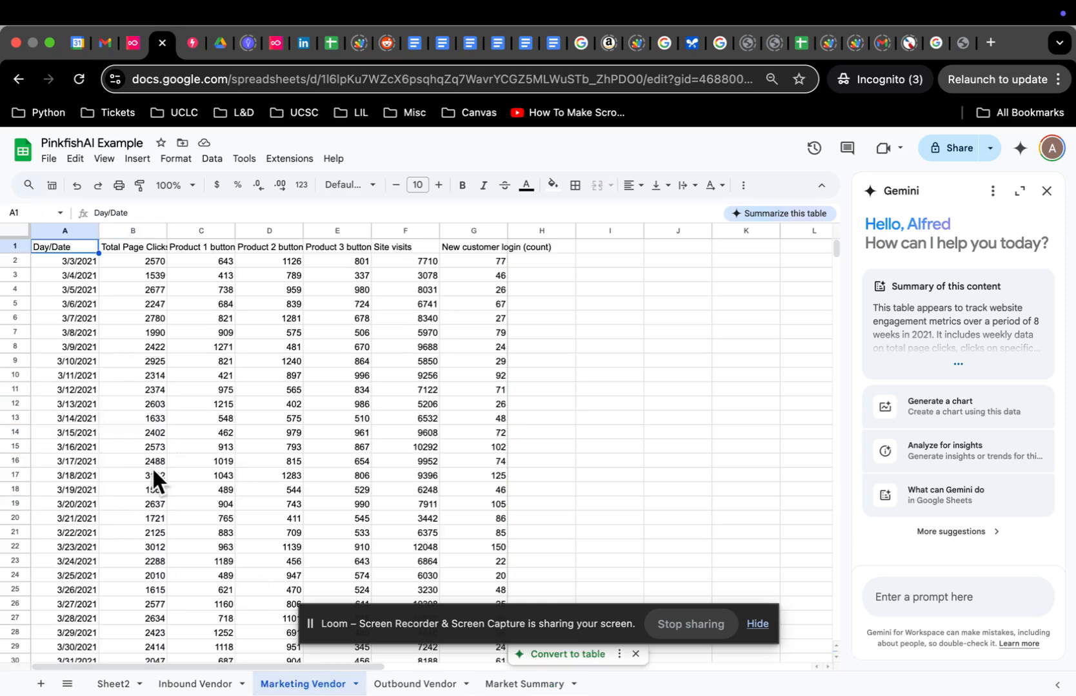
click(90, 419)
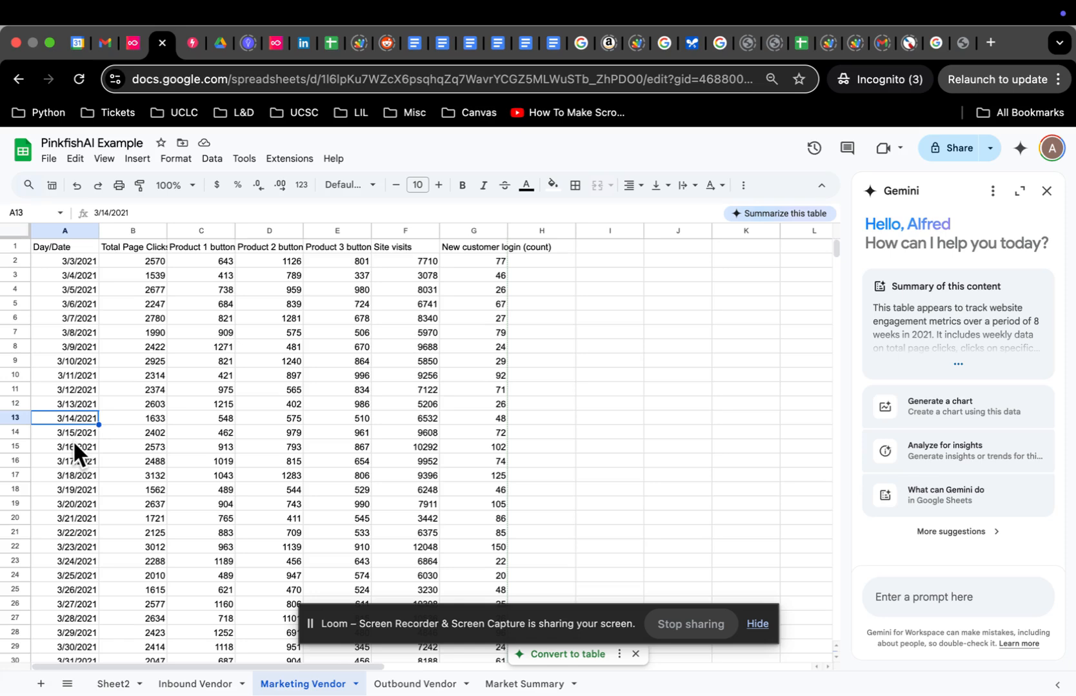
click(87, 301)
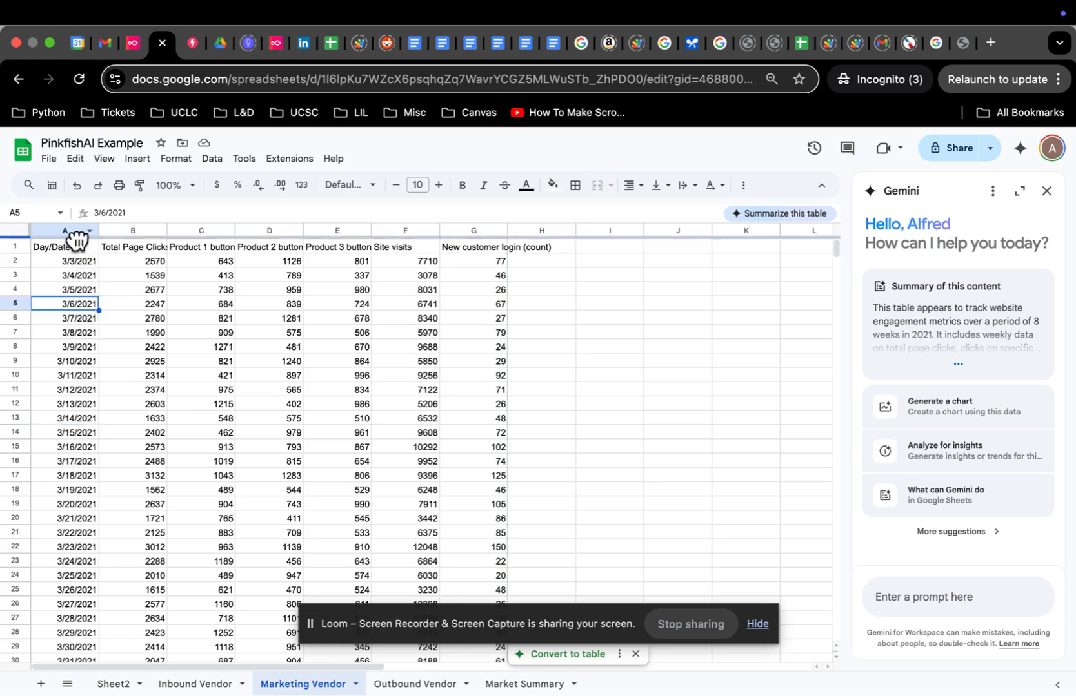
click(82, 291)
scroll(92, 271, down, 8)
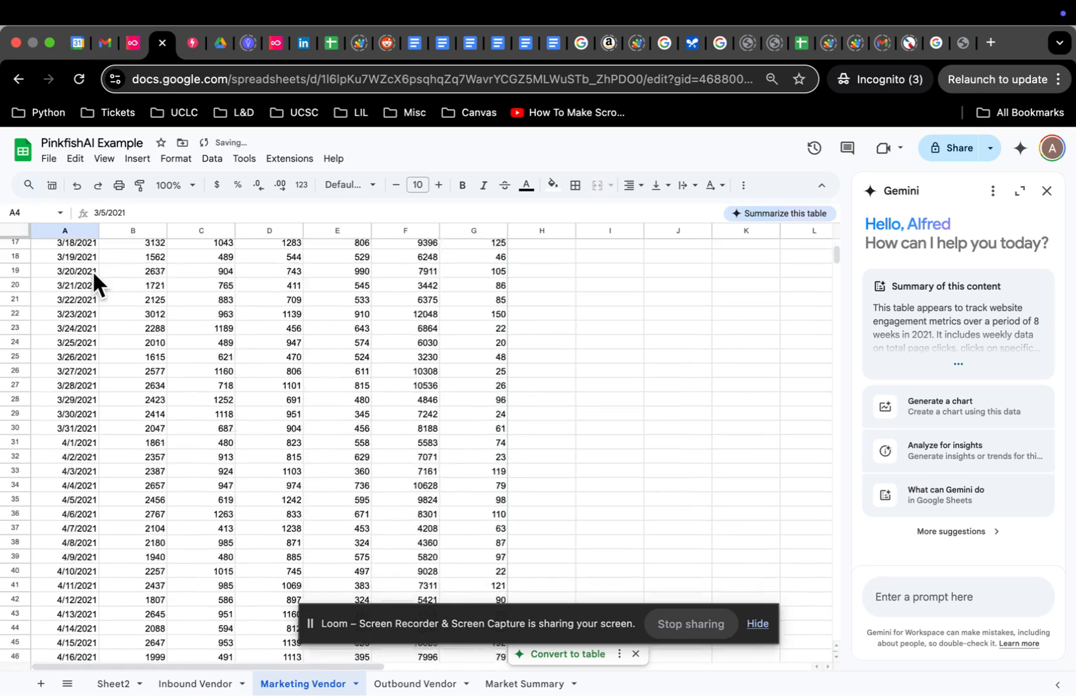
scroll(77, 488, up, 8)
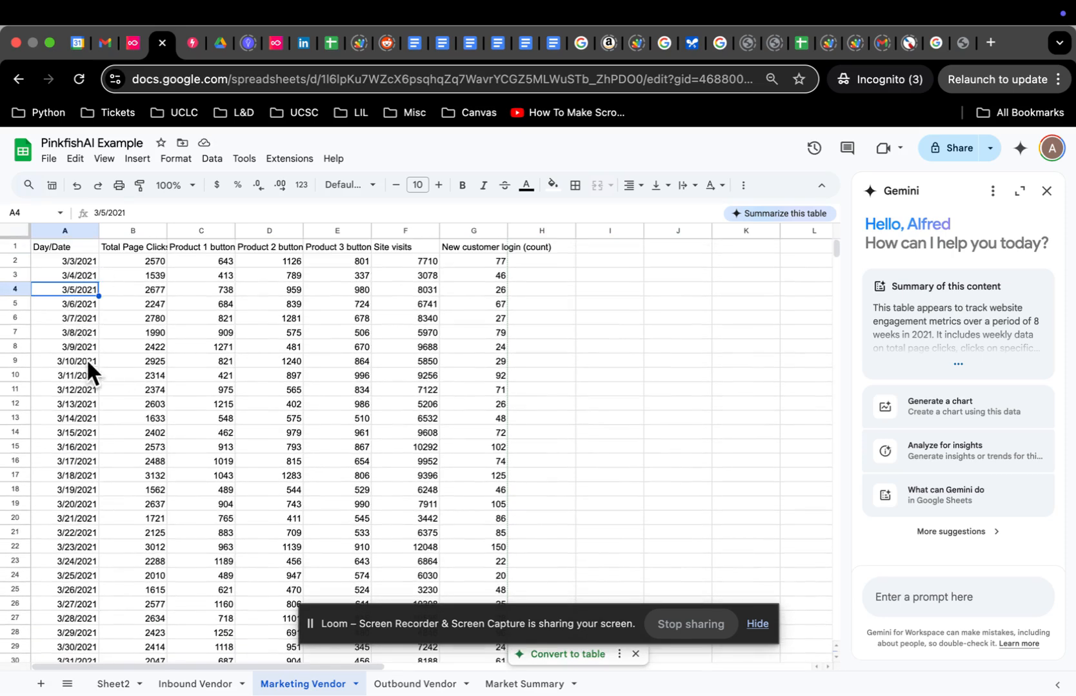
scroll(88, 516, down, 10)
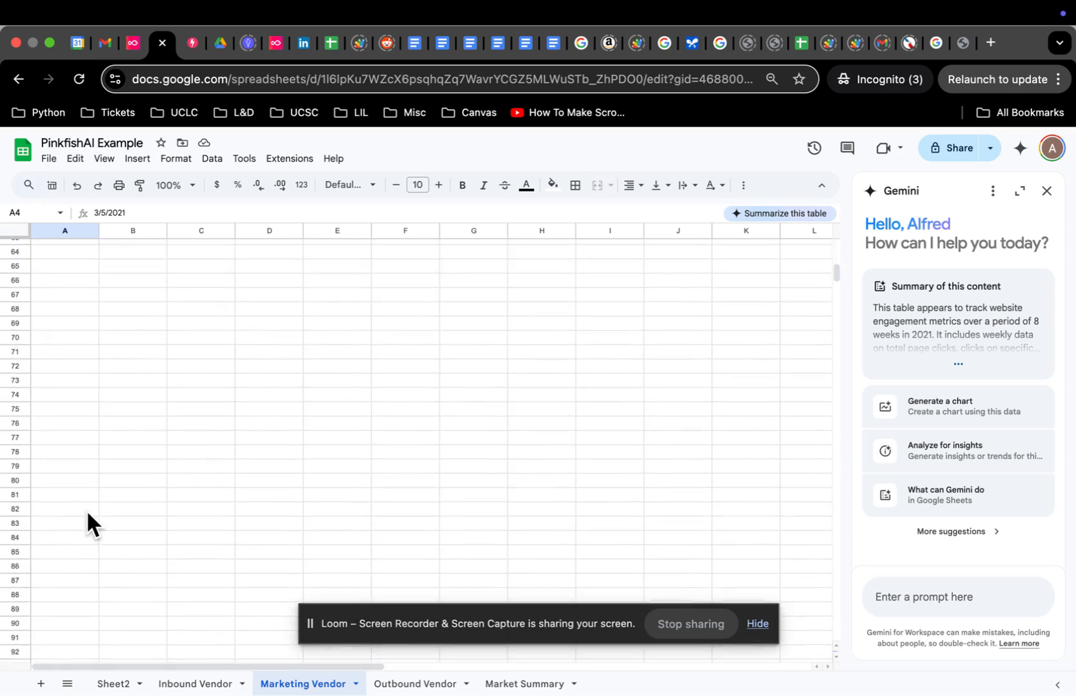
scroll(135, 400, up, 5)
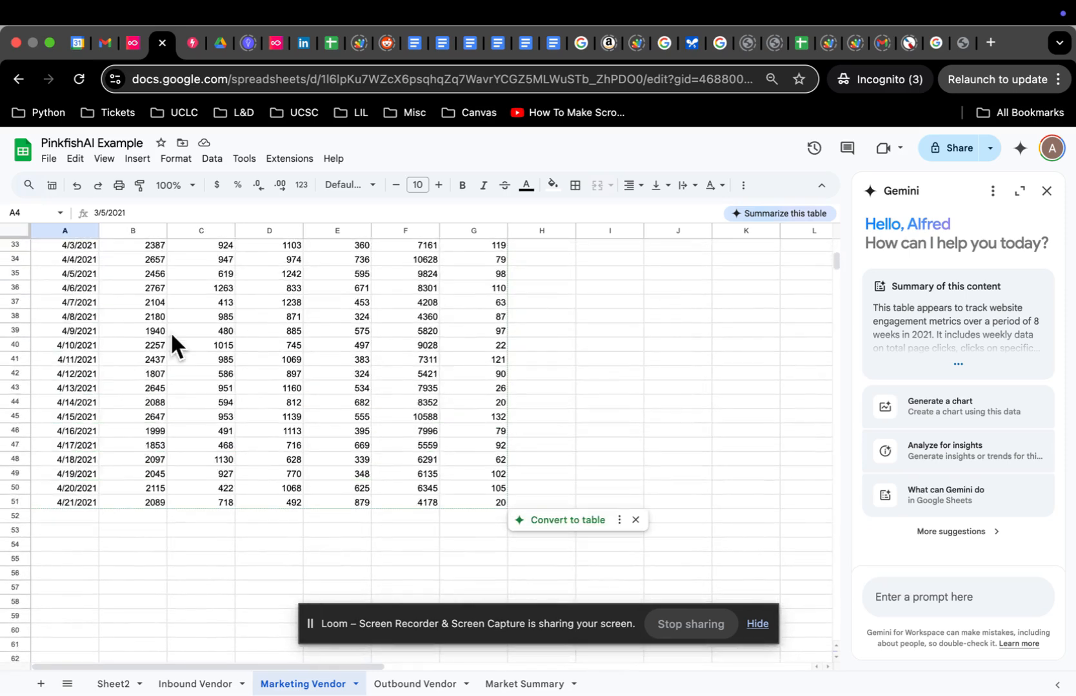
scroll(171, 331, up, 5)
click(134, 42)
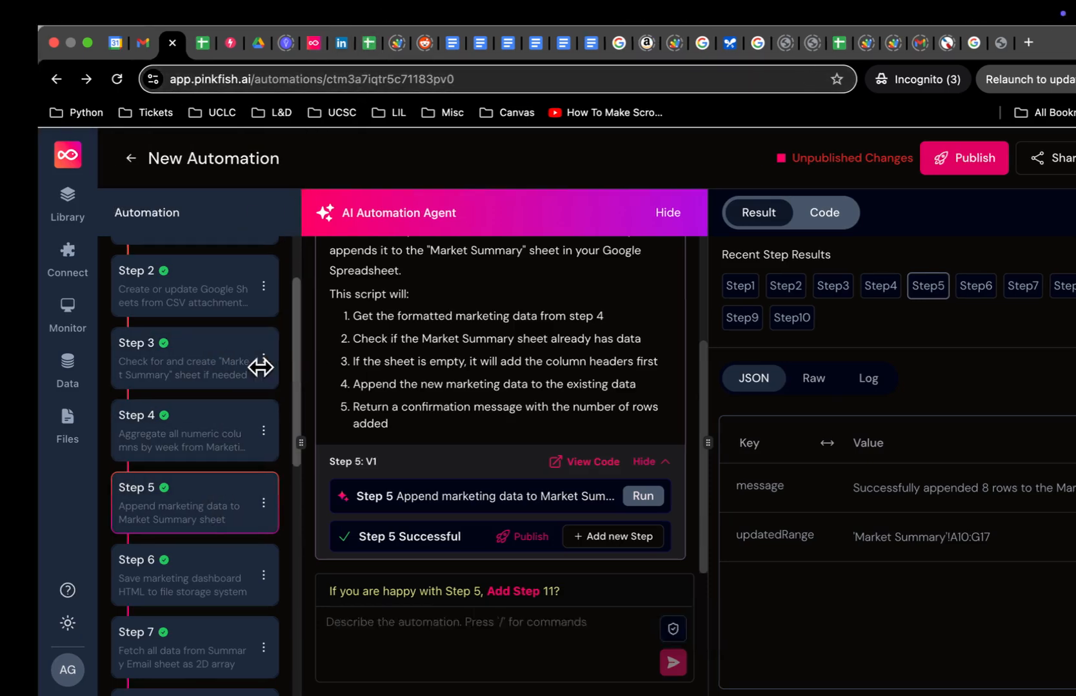
key(ctrl+Left)
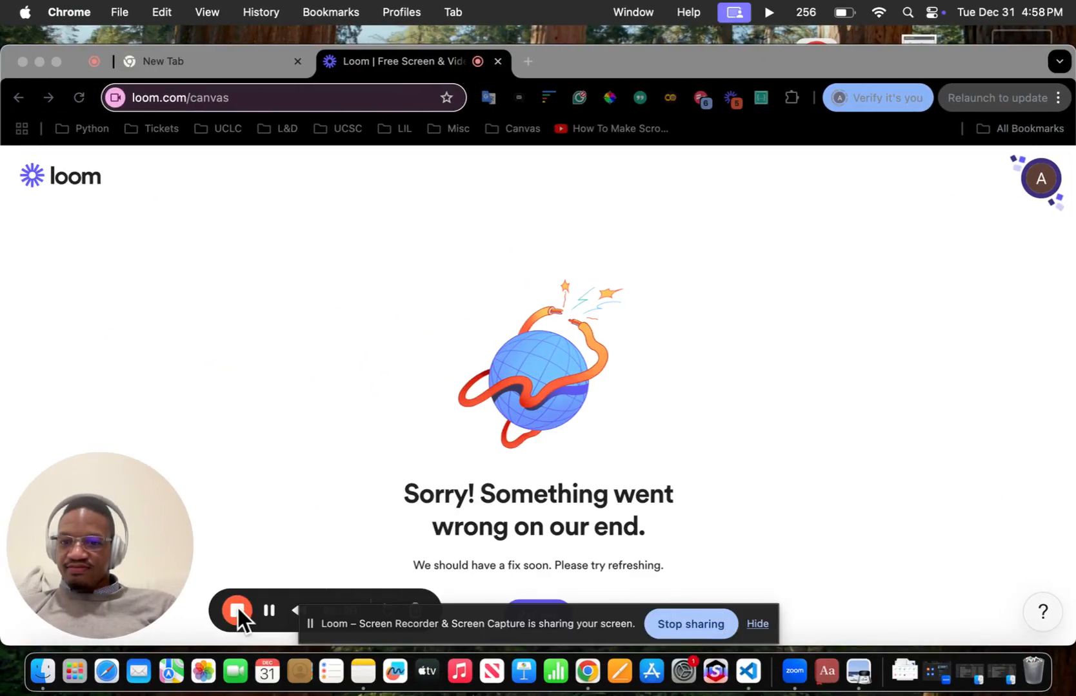
drag(610, 631, 708, 476)
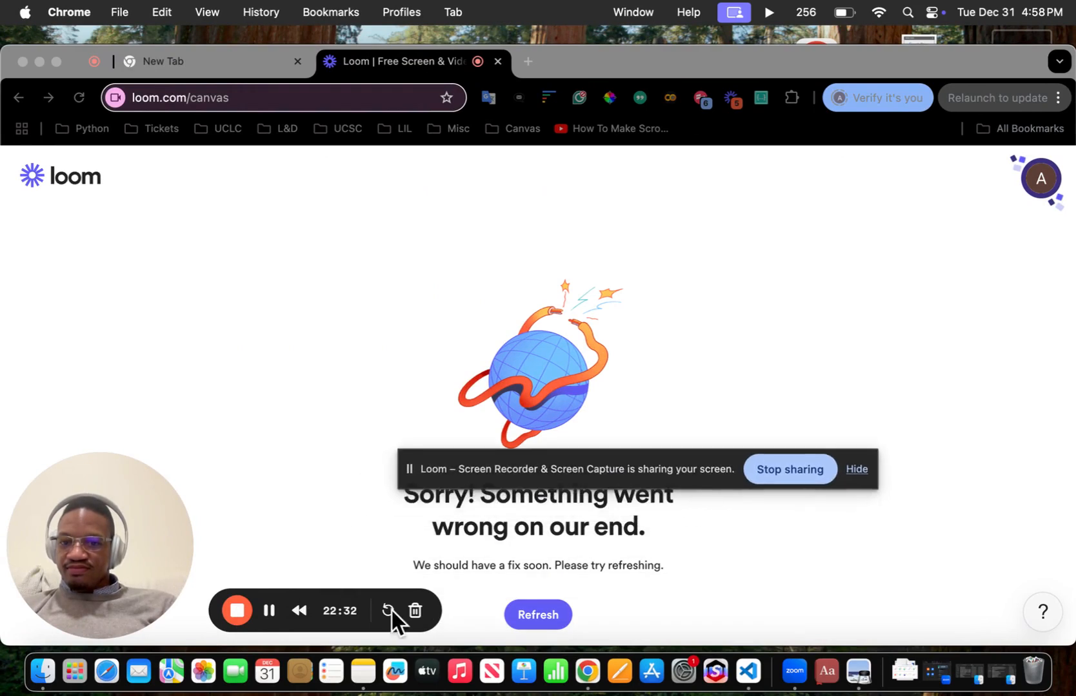
click(241, 608)
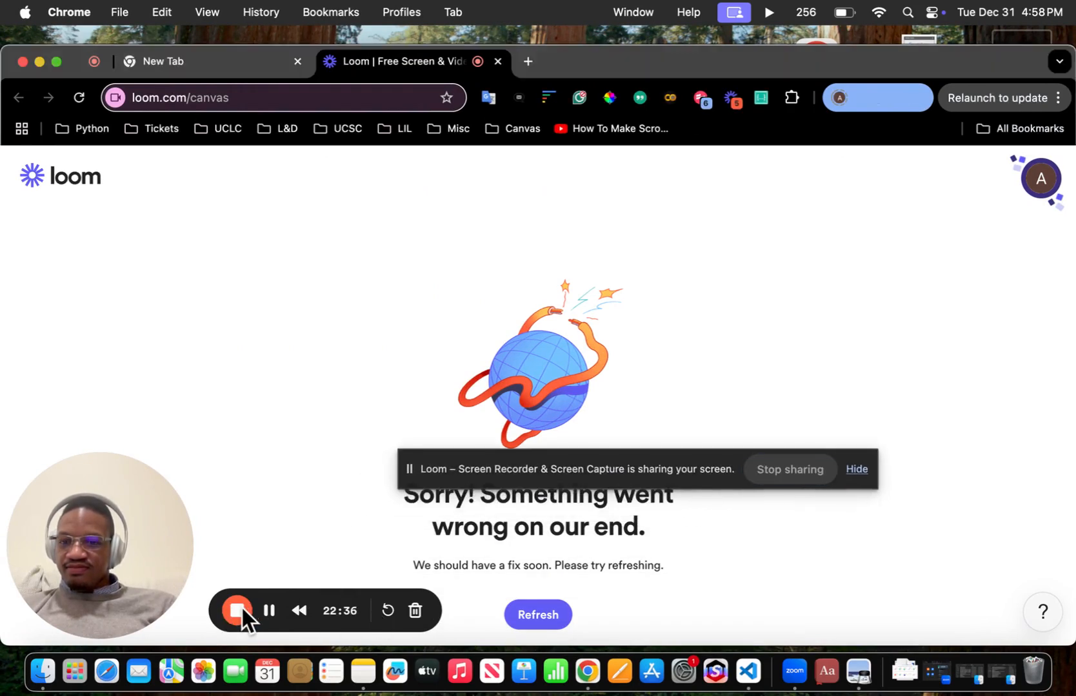